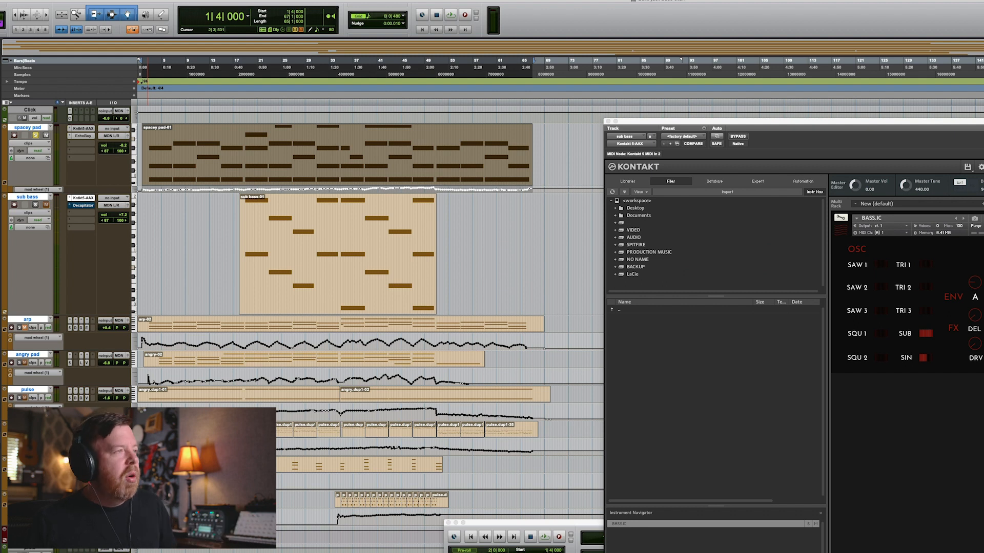
Select the spacey pad track, zoom in horizontally and enlarge its track height to view its mod wheel automation.
click(83, 129)
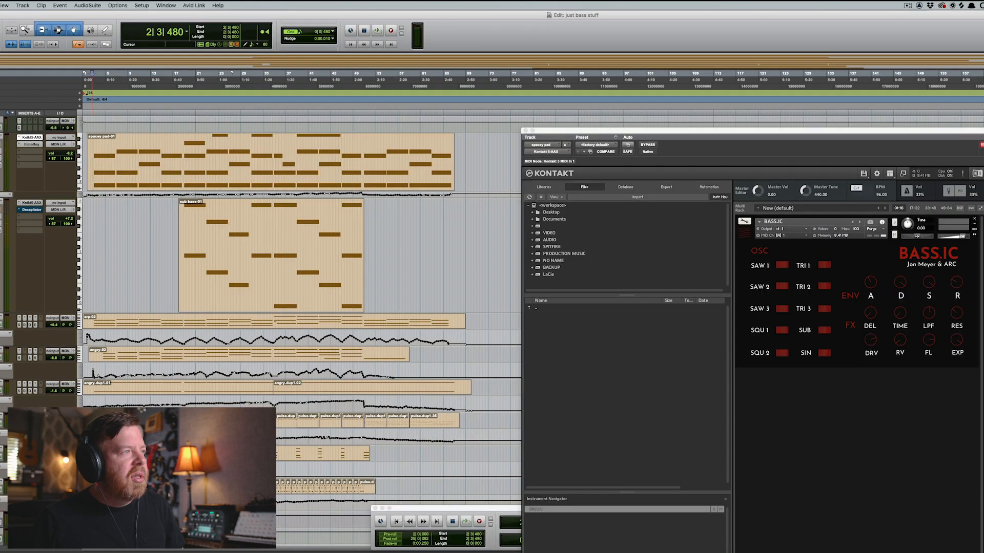
key(space)
key(t)
key(t)
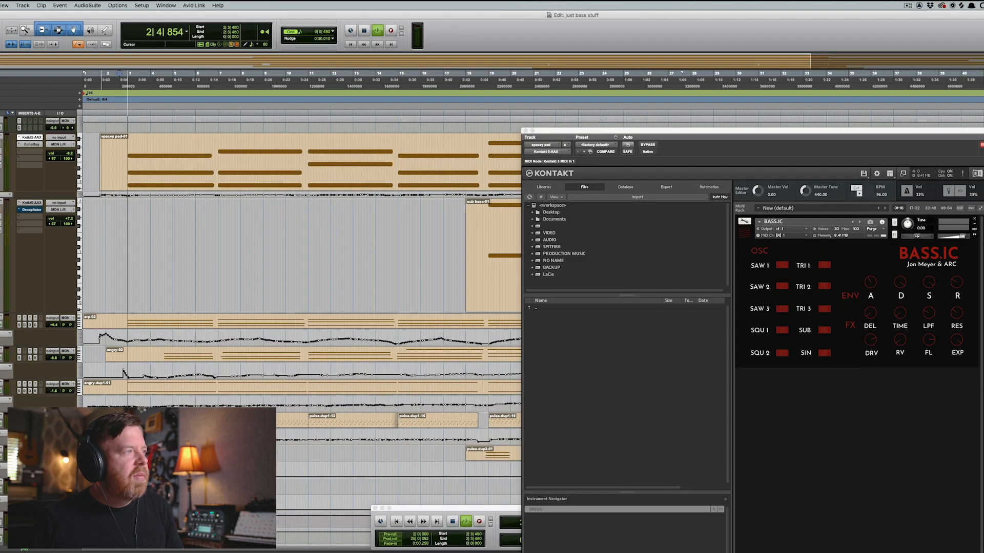
key(ctrl+Up)
key(ctrl+Up)
key(ctrl+Up)
key(ctrl+Up)
key(ctrl+Up)
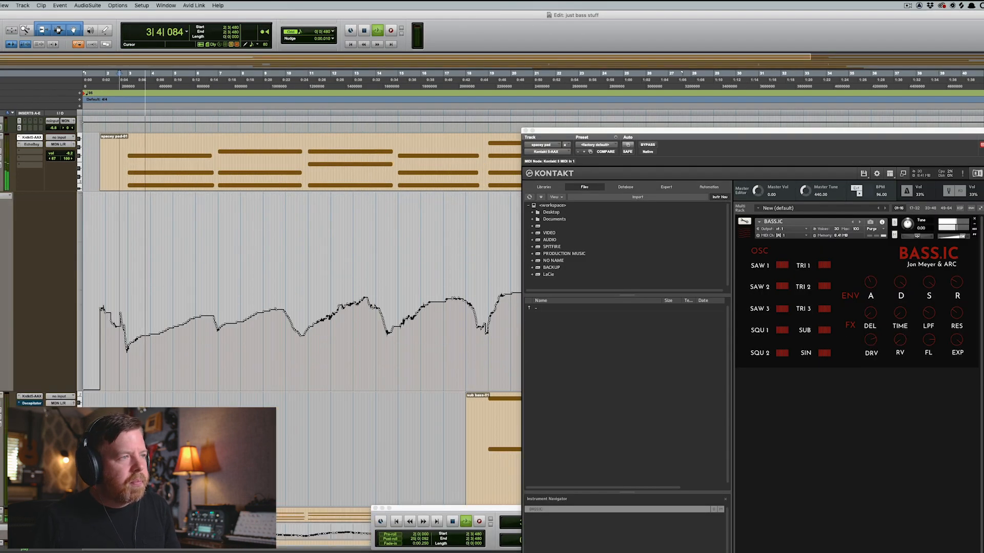
key(r)
key(r)
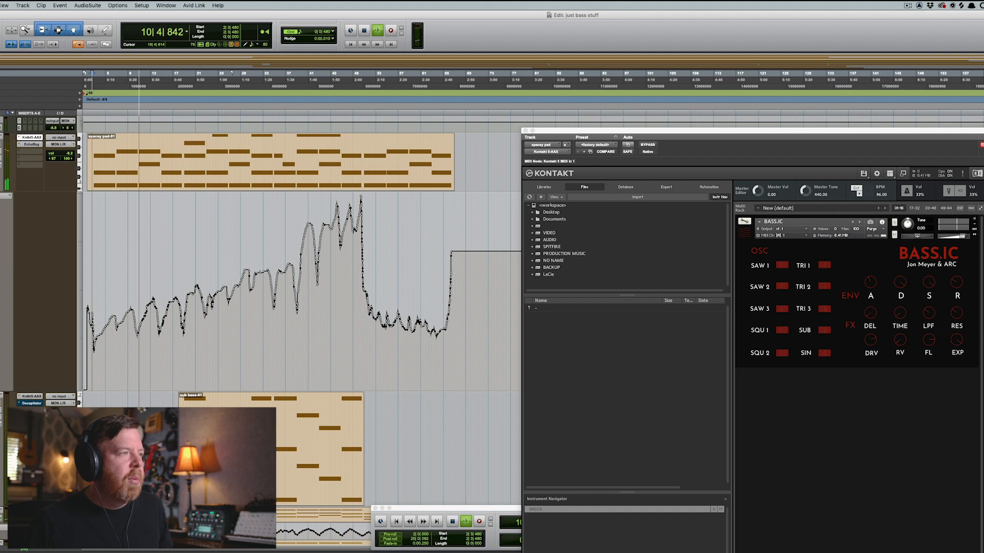
Play back the spacey pad from different points in its automation curve.
key(space)
click(329, 264)
key(space)
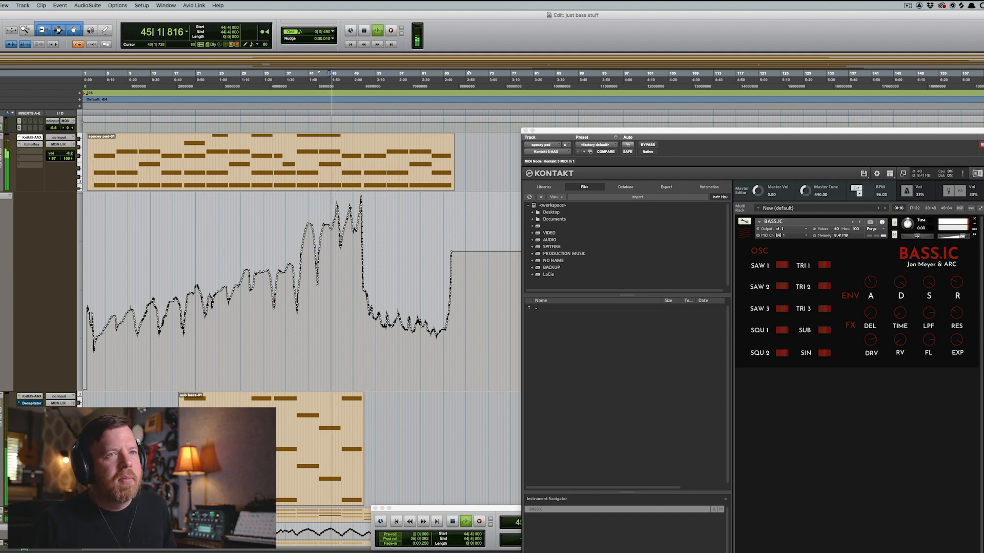
key(space)
click(351, 235)
key(space)
key(space)
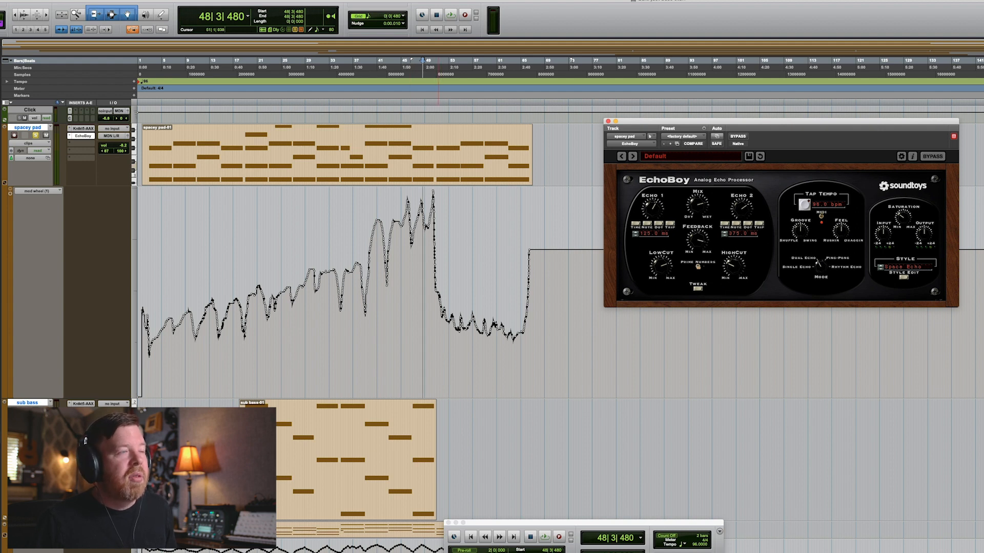
Bypass and re-enable the EchoBoy insert on the spacey pad track while playing to compare the sound.
click(389, 308)
key(space)
super+click(82, 136)
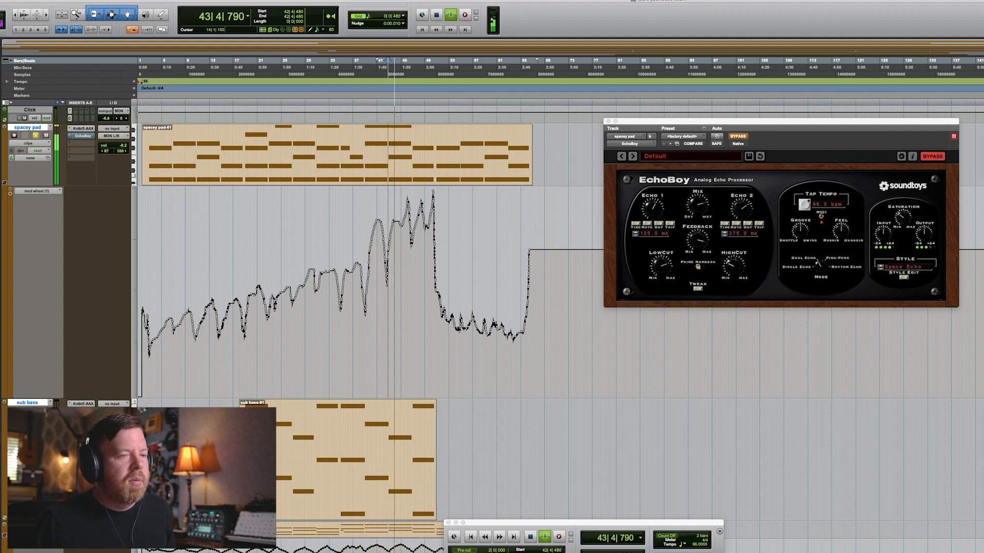
key(space)
click(365, 307)
key(space)
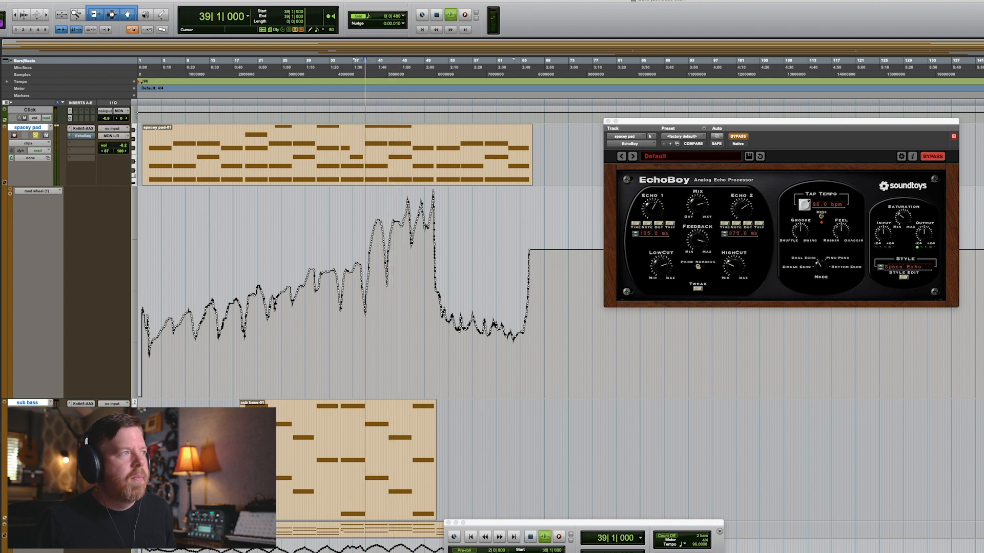
super+click(83, 136)
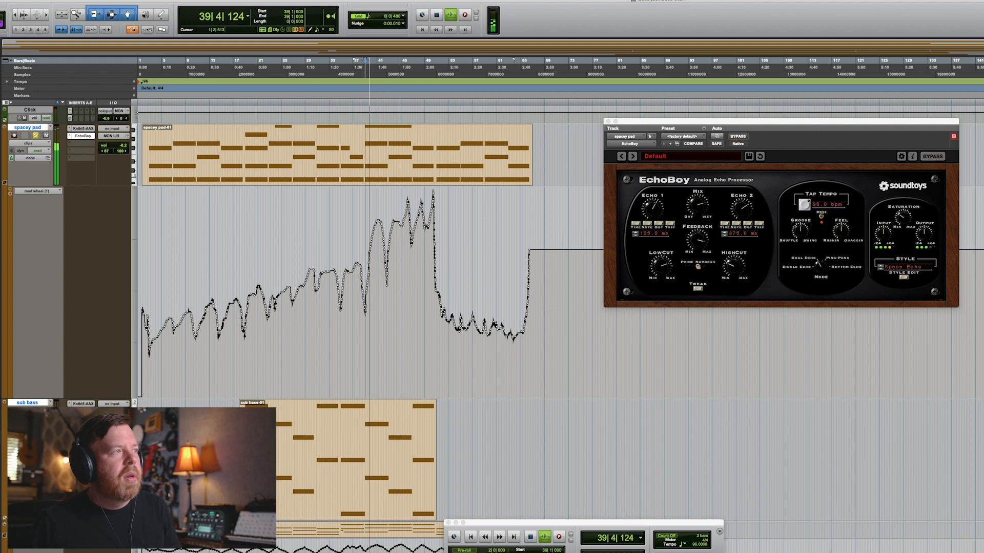
Open the Mix window and the spacey pad's hall send, nudging its send level slightly.
key(super+equal)
key(space)
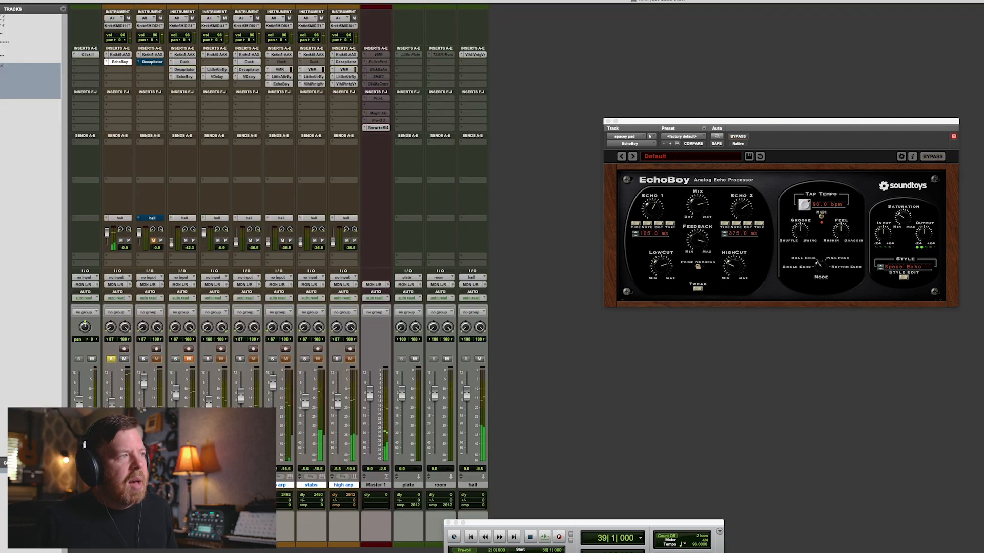
click(119, 218)
drag(584, 345, 584, 347)
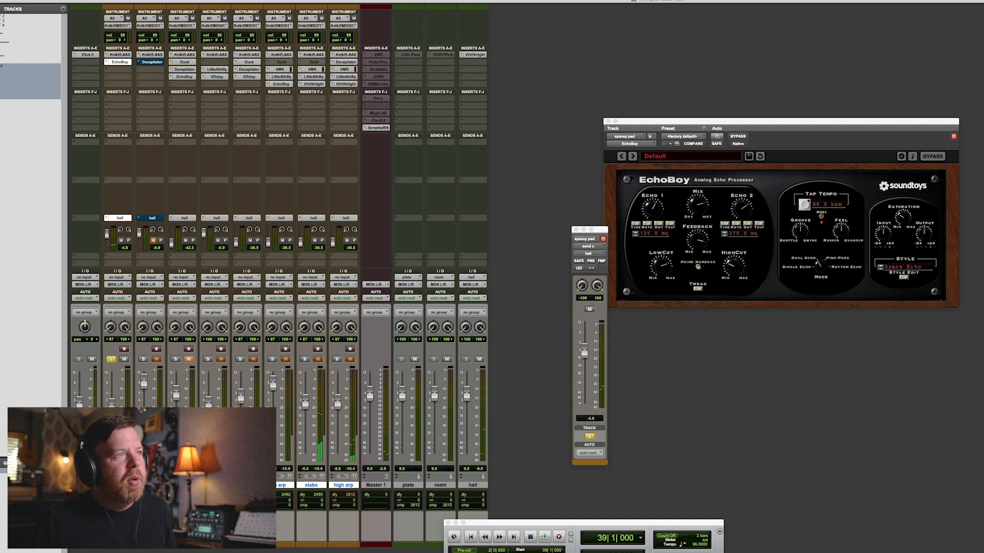
Open the Valhalla VintageVerb plug-in on the hall aux track and examine its settings during playback.
click(475, 55)
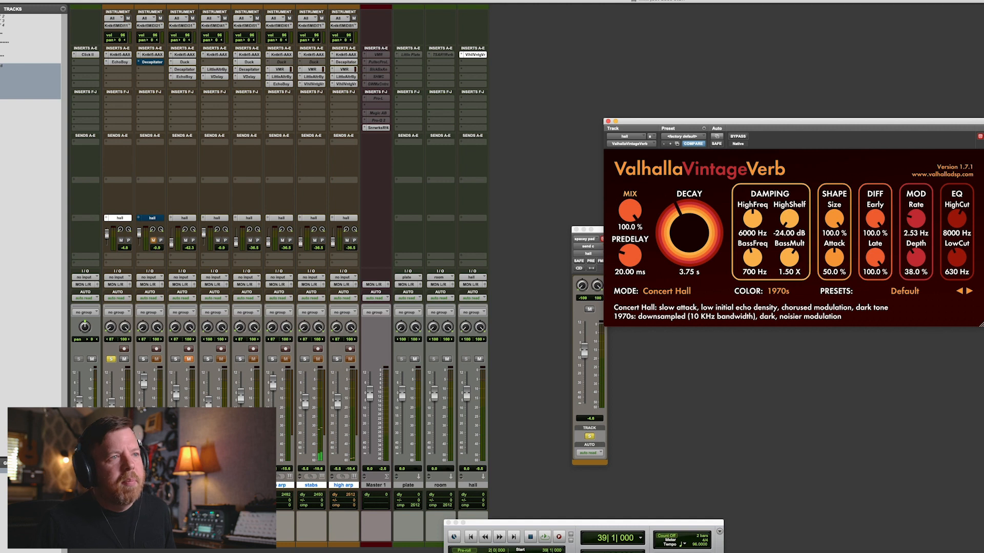
click(608, 122)
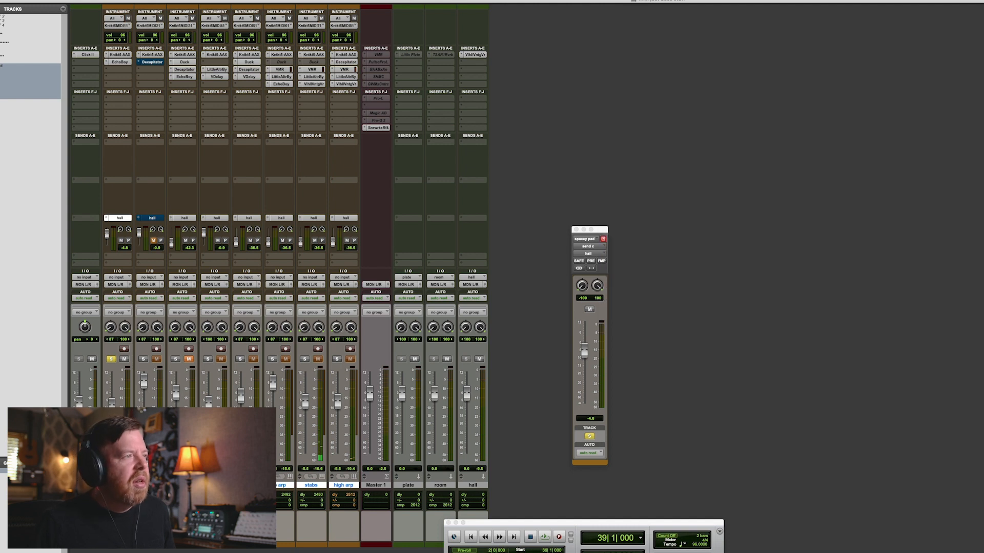
key(space)
key(space)
click(475, 54)
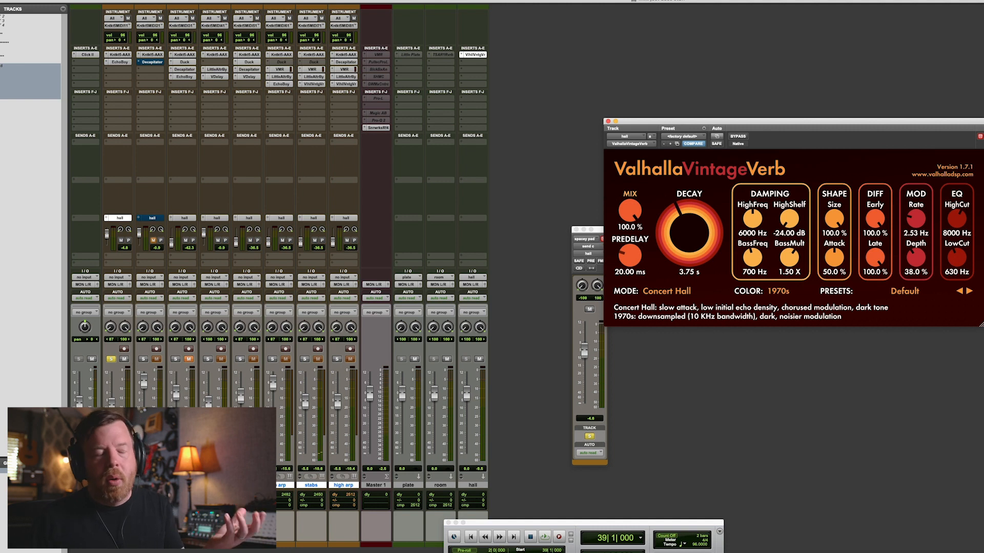
key(space)
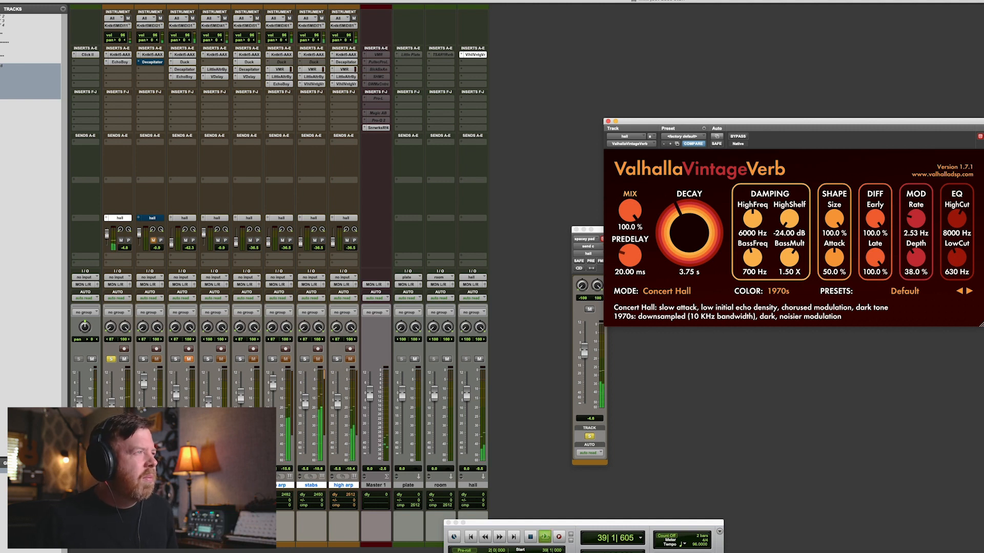
Open the spacey pad's EchoBoy and Kontakt plug-in windows, then return to the Edit window.
click(119, 61)
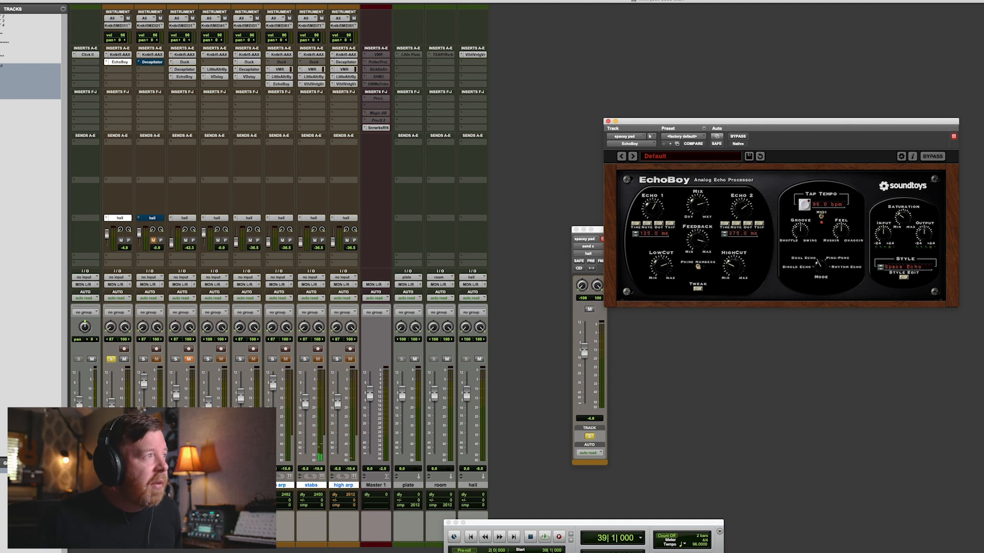
click(119, 54)
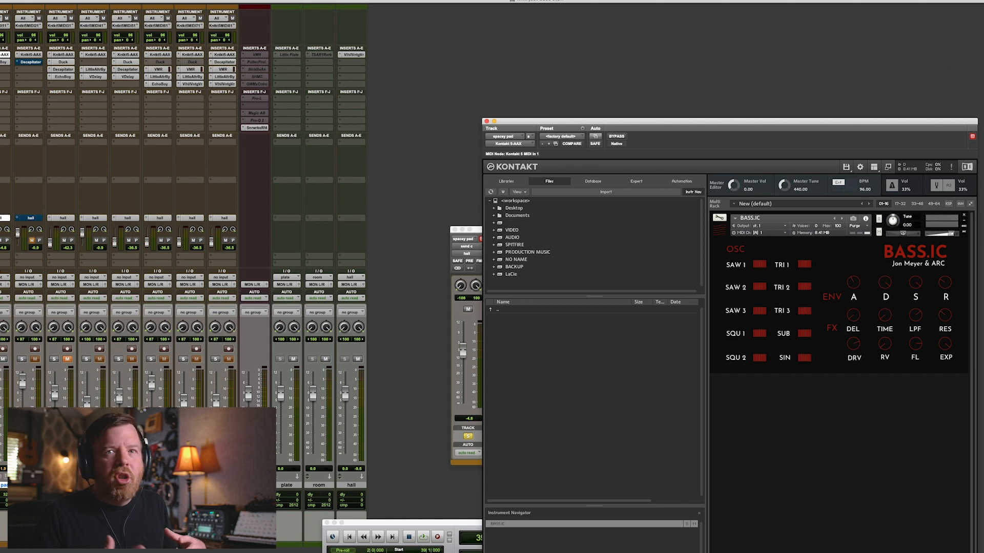
key(super+equal)
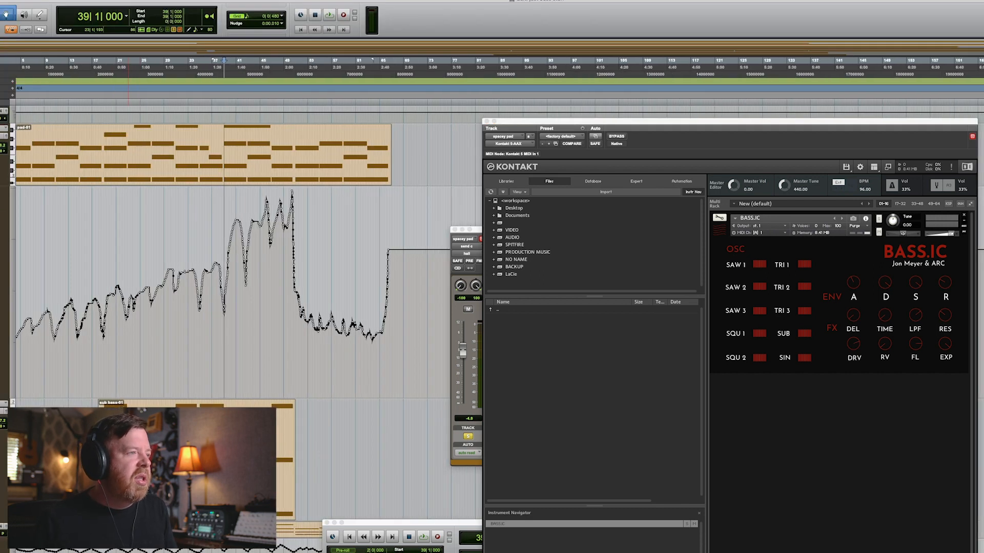
scroll(134, 451, down, 10)
scroll(131, 451, up, 10)
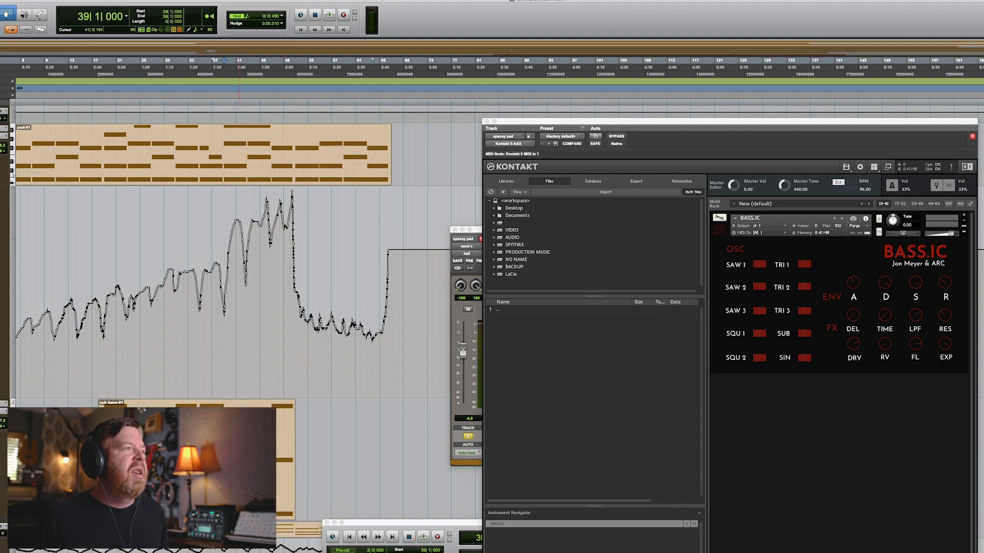
Shrink all track heights, enlarge the sub bass track, zoom in on its clip and play it back.
key(shift+s)
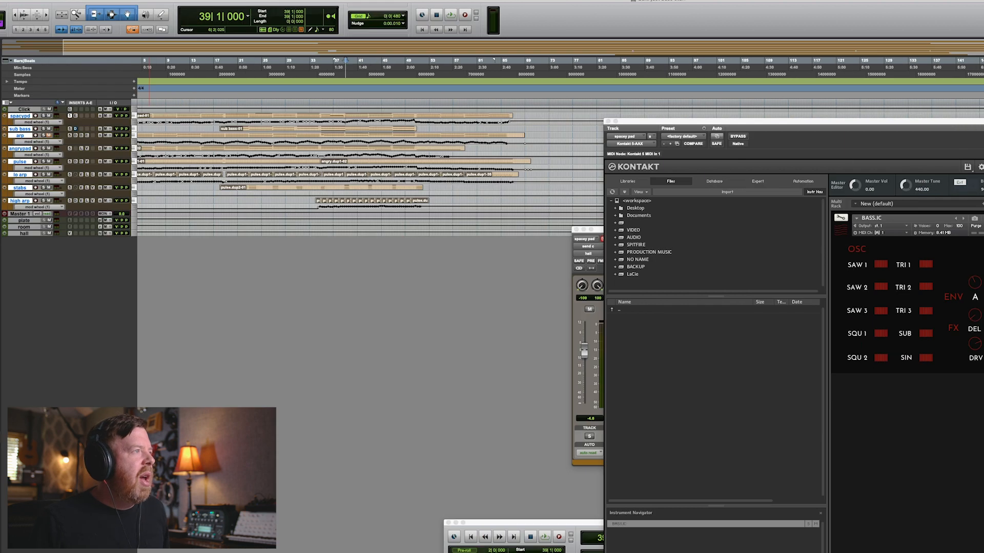
key(ctrl+Up)
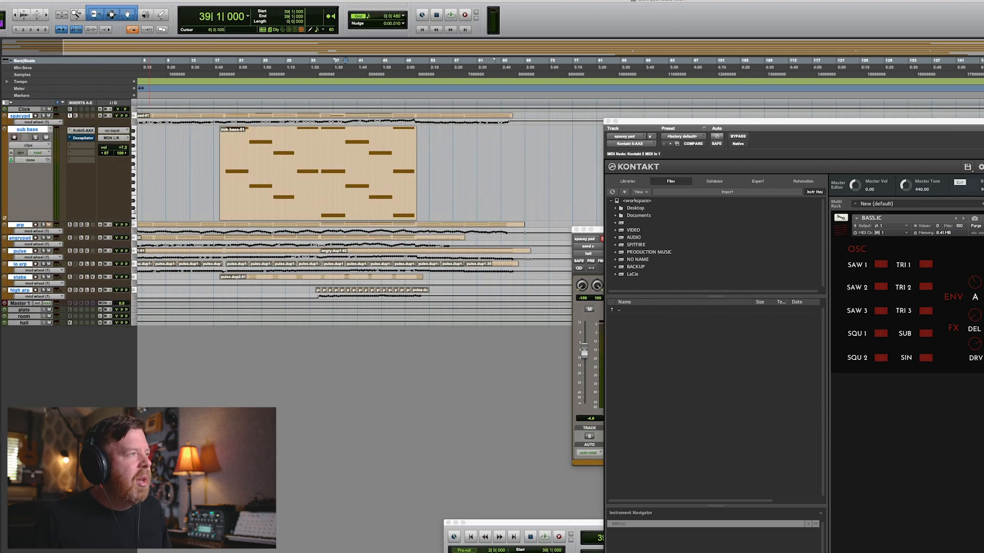
click(241, 156)
key(t)
key(t)
key(t)
scroll(443, 164, right, 7)
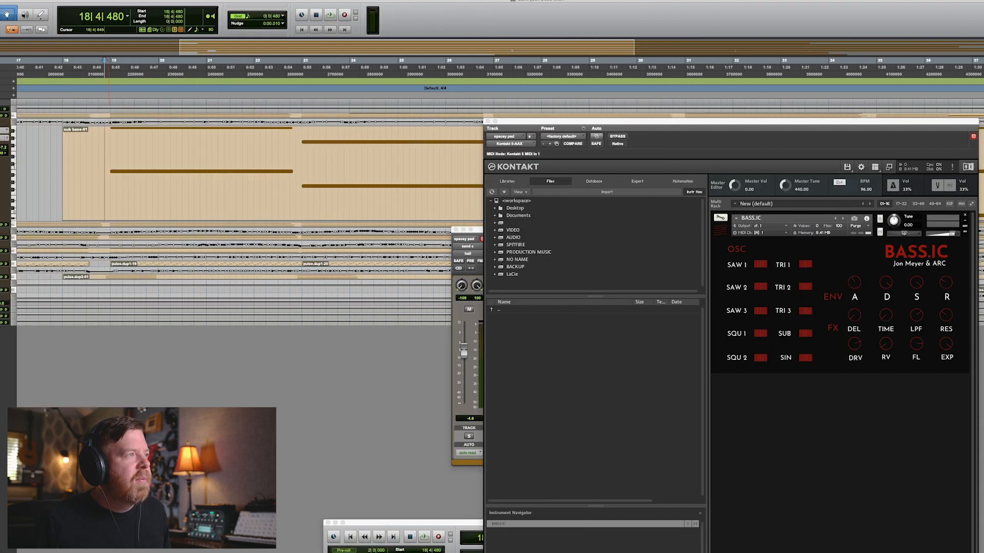
key(space)
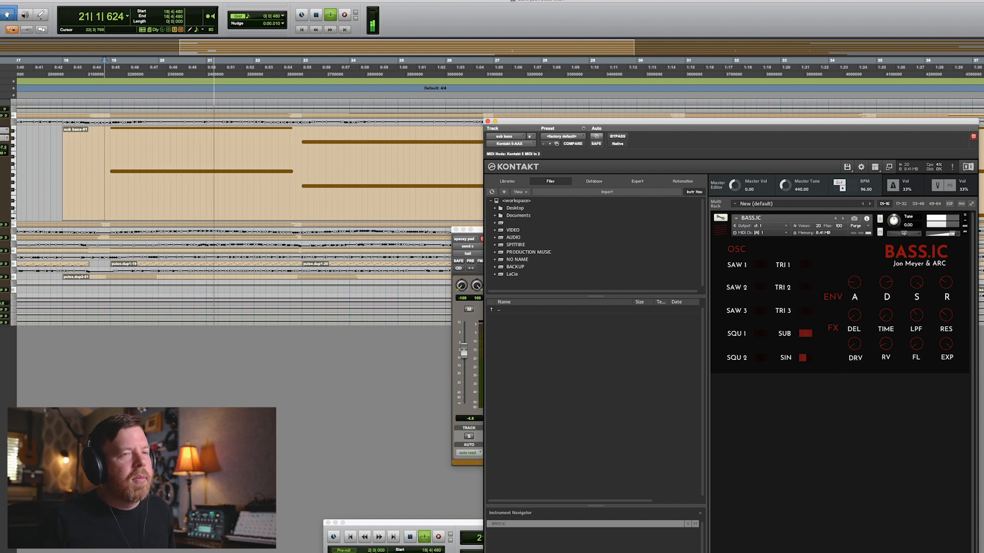
key(space)
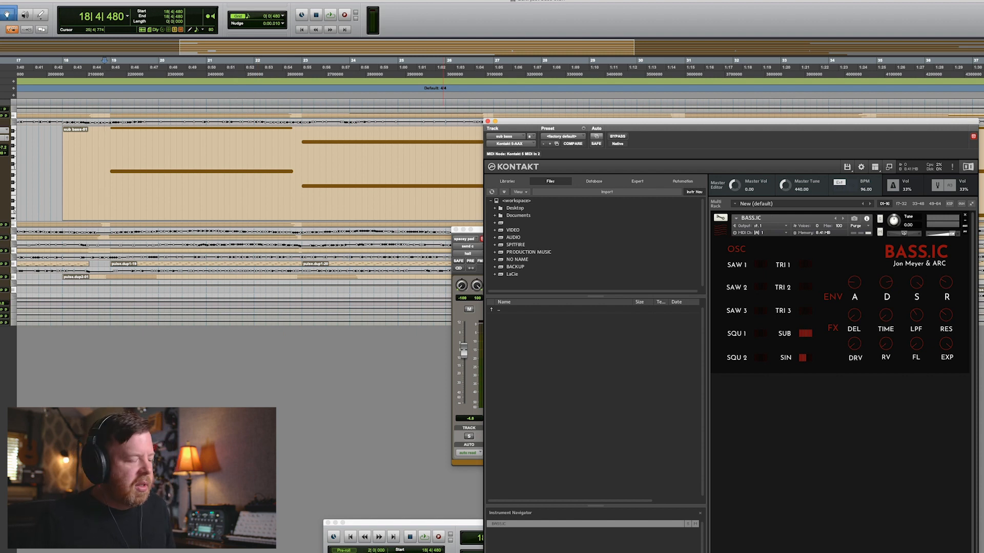
Zoom out horizontally to see the whole sub bass clip.
click(2, 218)
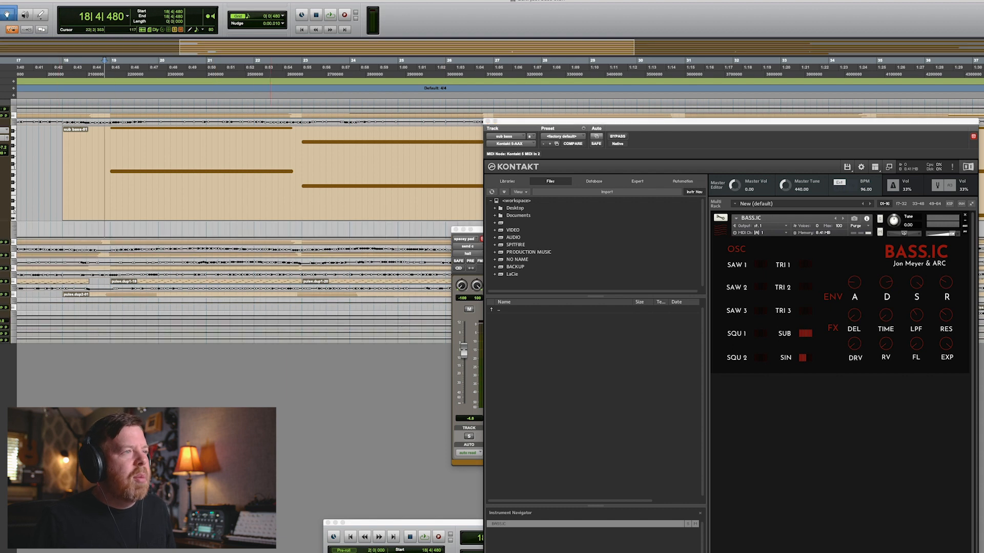
key(super+bracketleft)
key(super+bracketleft)
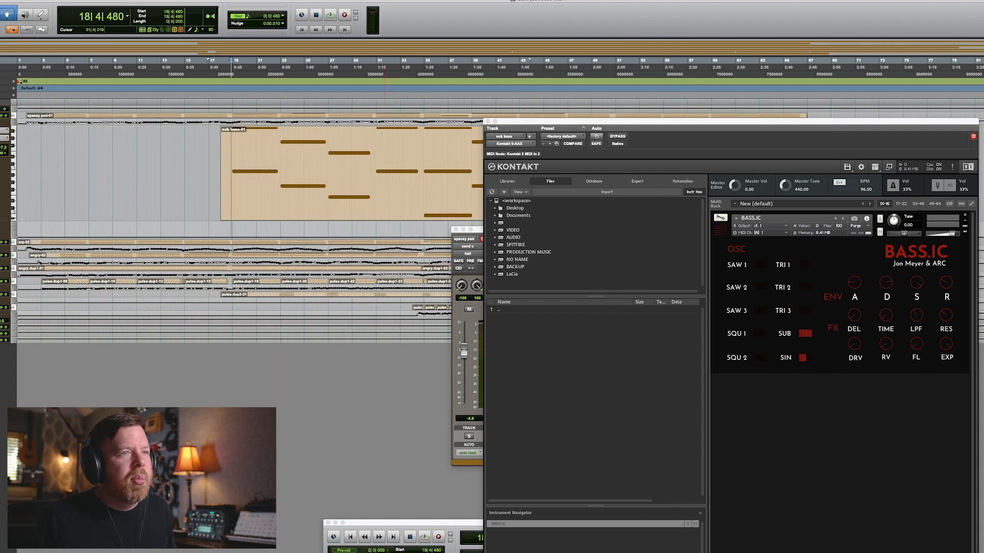
scroll(388, 154, right, 5)
scroll(103, 174, left, 3)
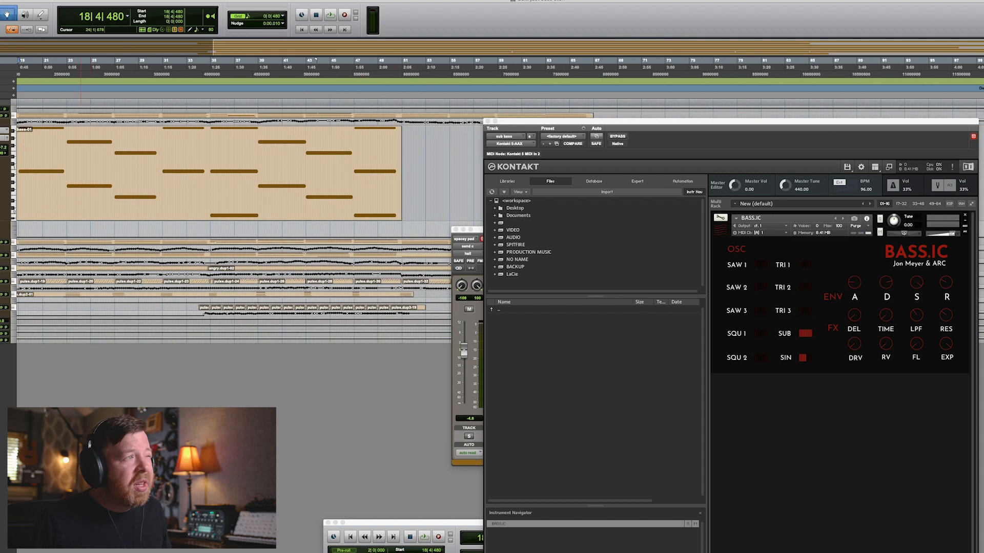
Place the playback cursor at the start of the sub bass clip and play it back several times.
click(114, 174)
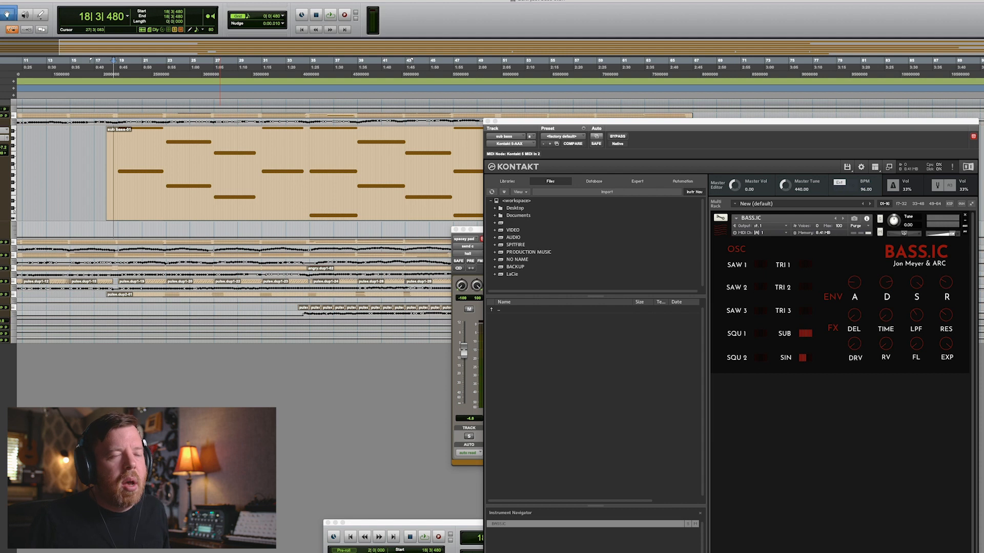
click(118, 174)
key(space)
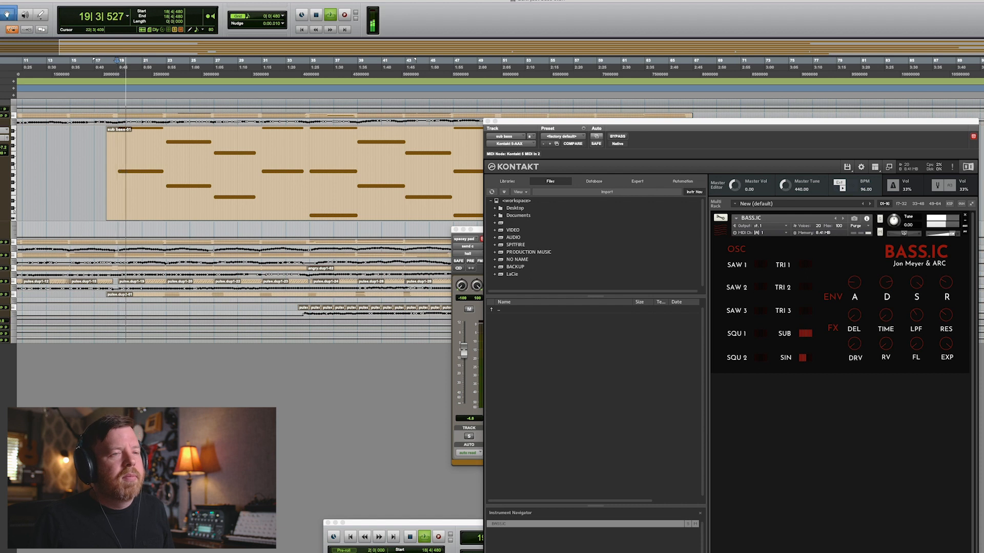
key(space)
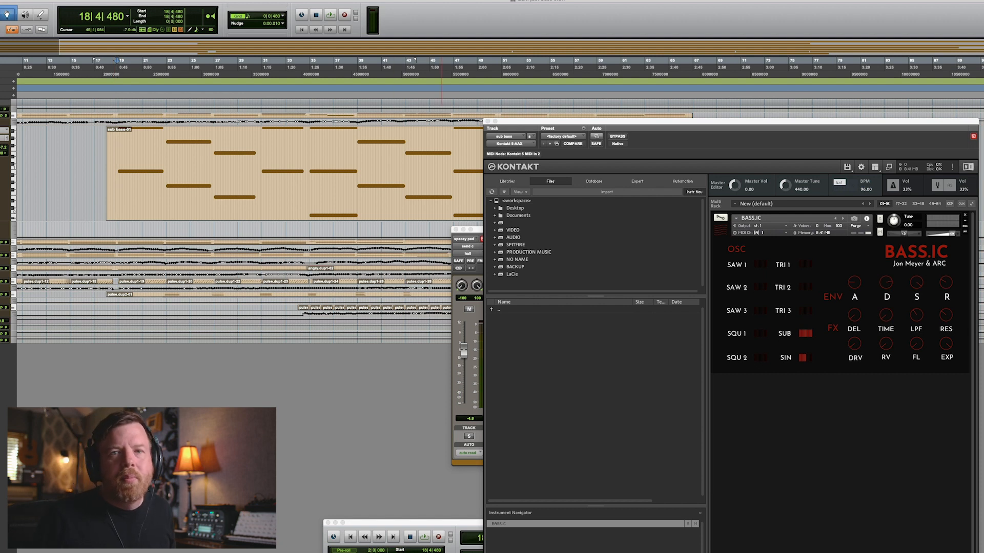
click(115, 67)
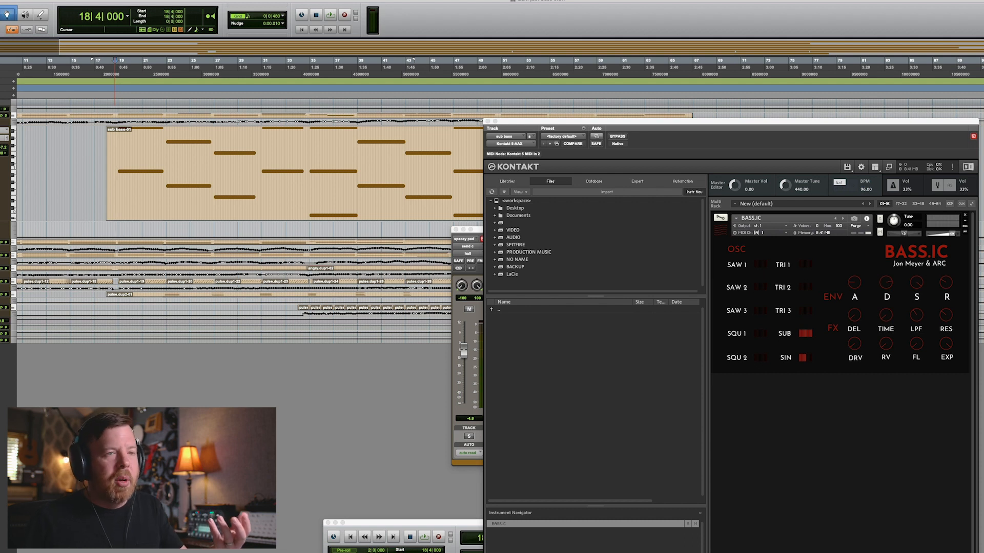
key(space)
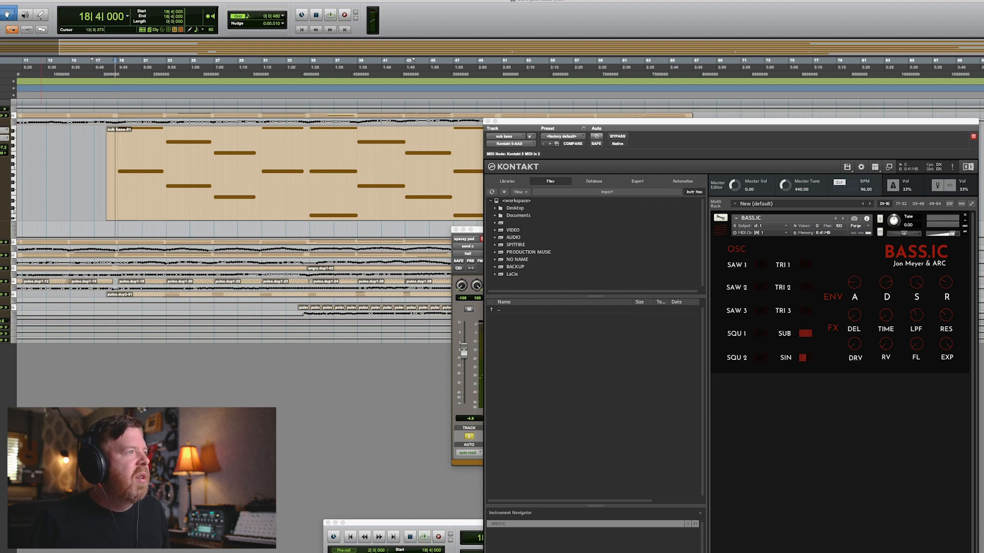
key(space)
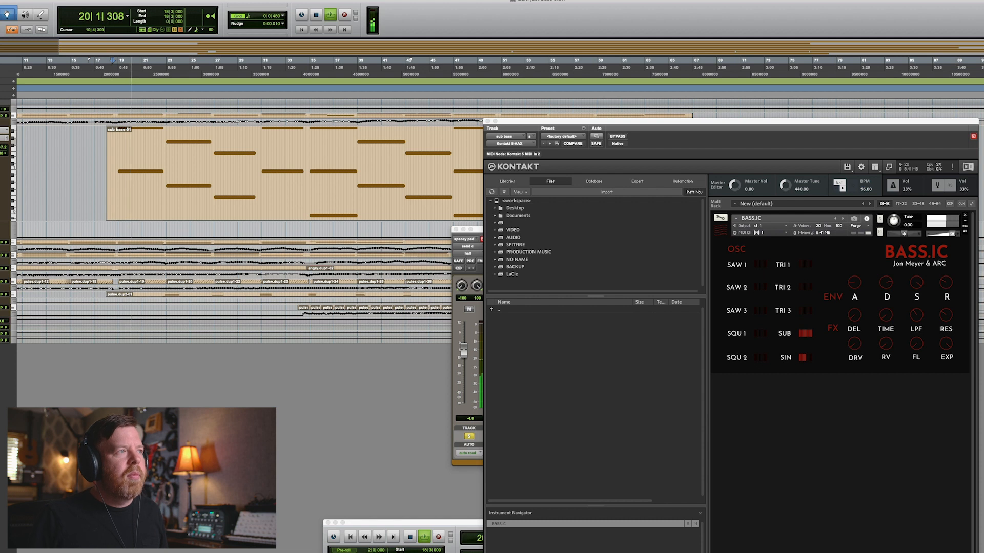
key(space)
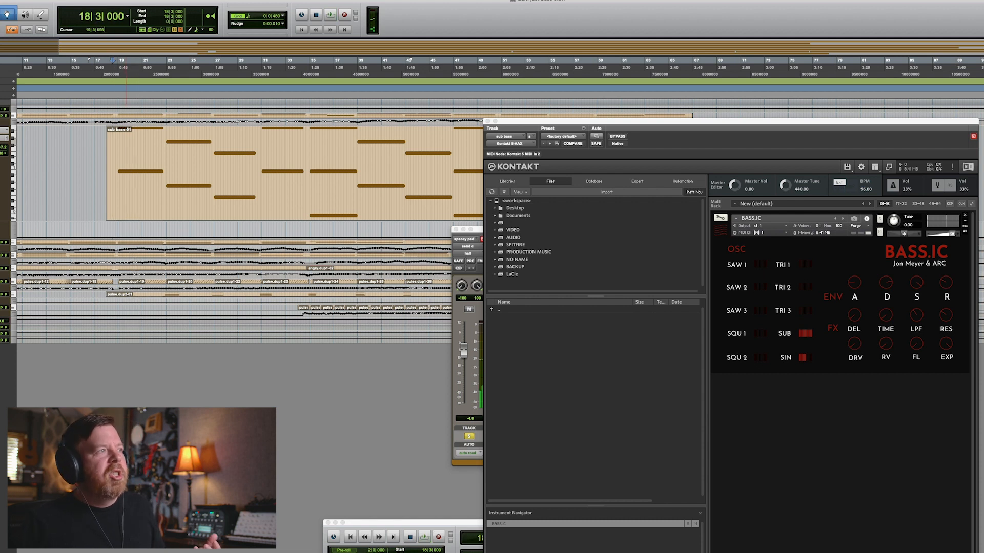
key(ctrl+Up)
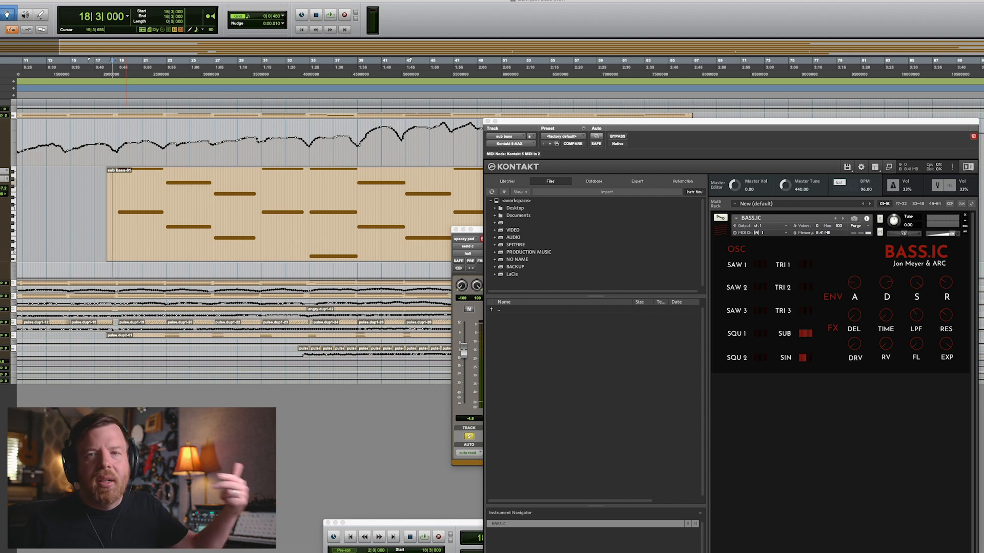
Enlarge the arp track to fill the view, place the cursor at the session start, zoom in and play the arp clip.
click(115, 221)
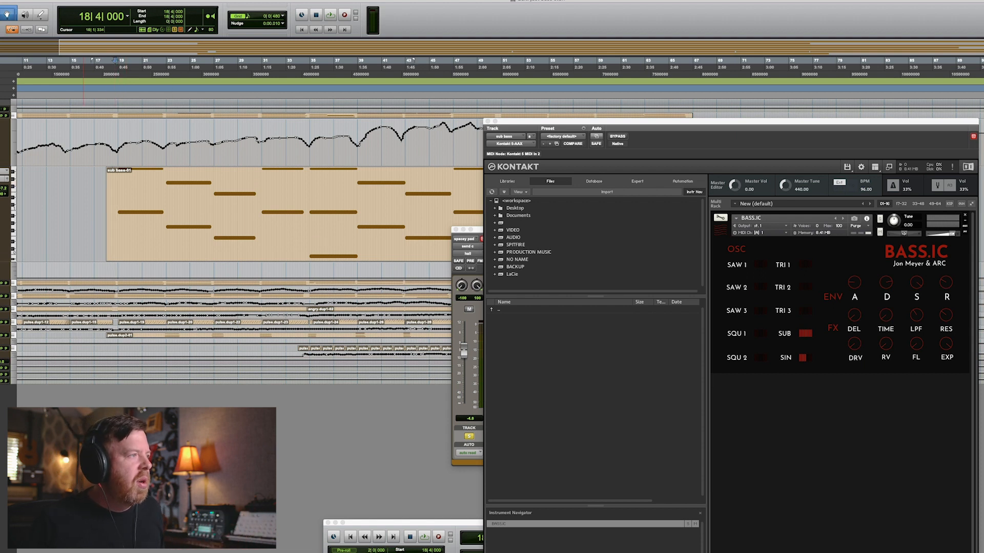
key(e)
key(e)
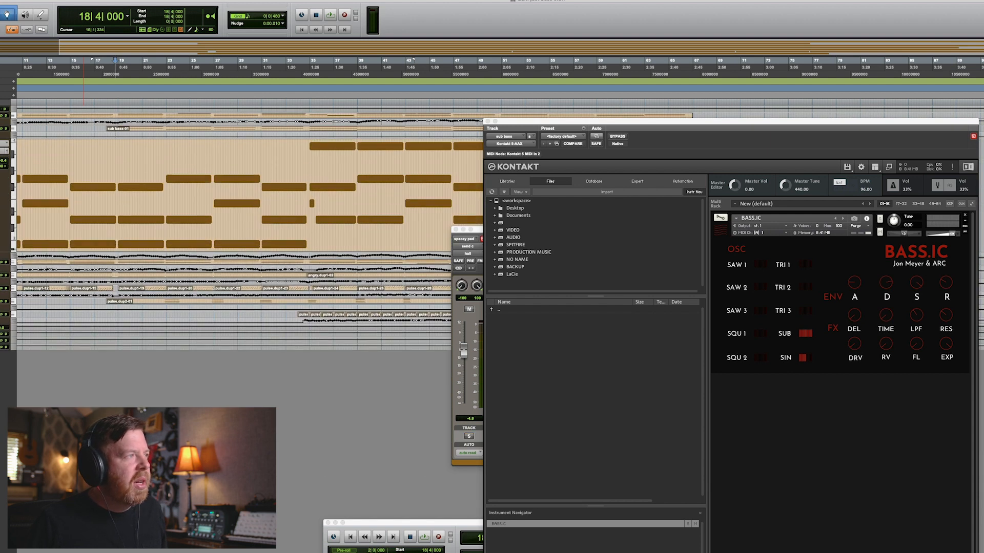
scroll(154, 220, left, 5)
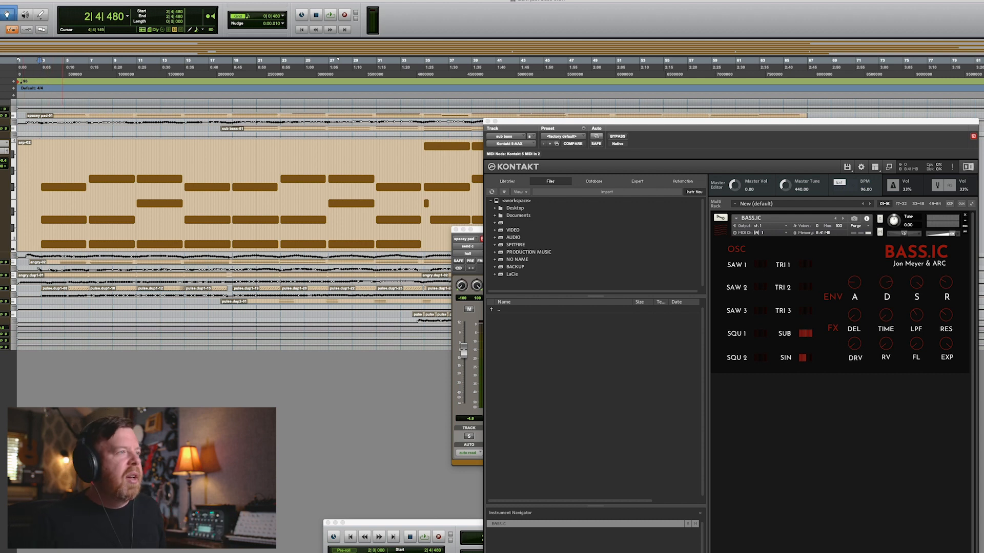
click(42, 60)
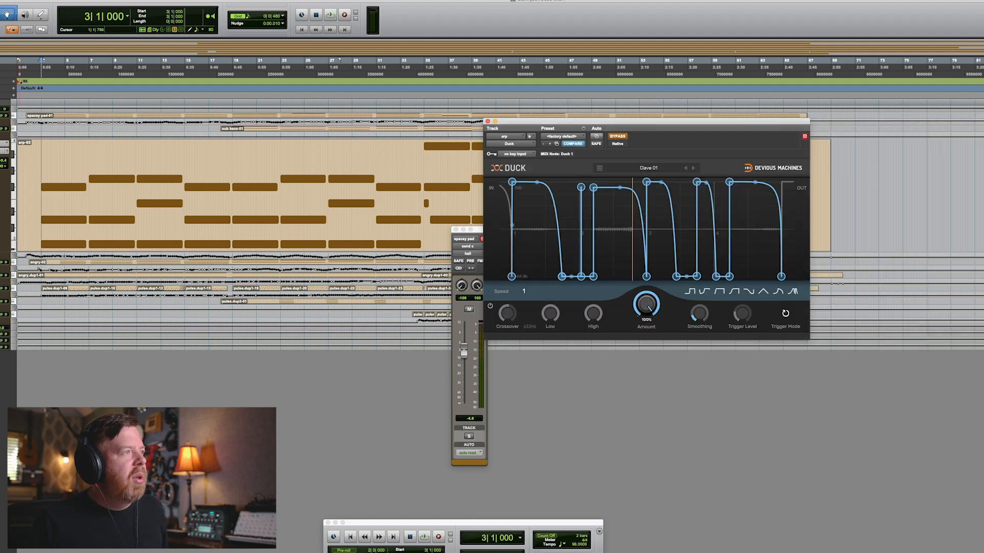
key(t)
key(t)
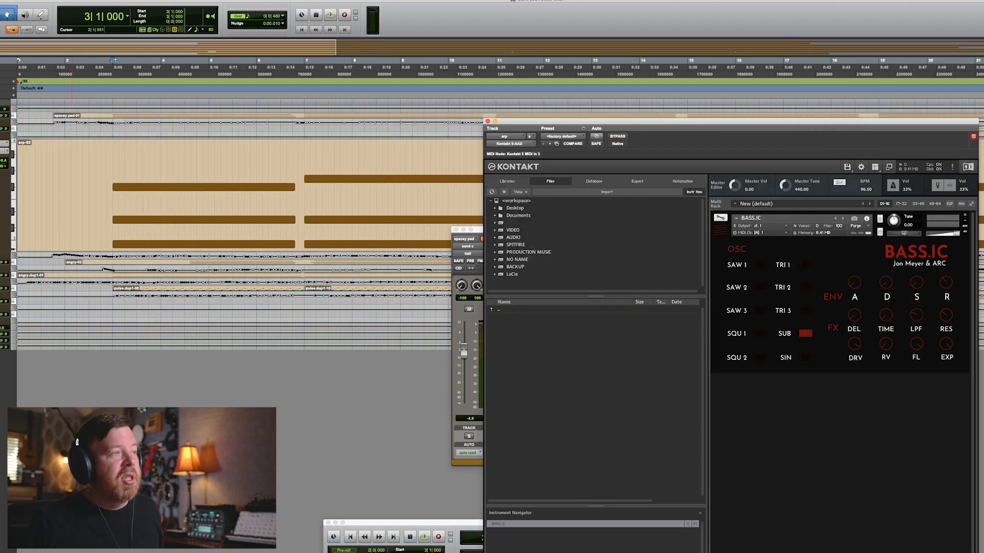
key(space)
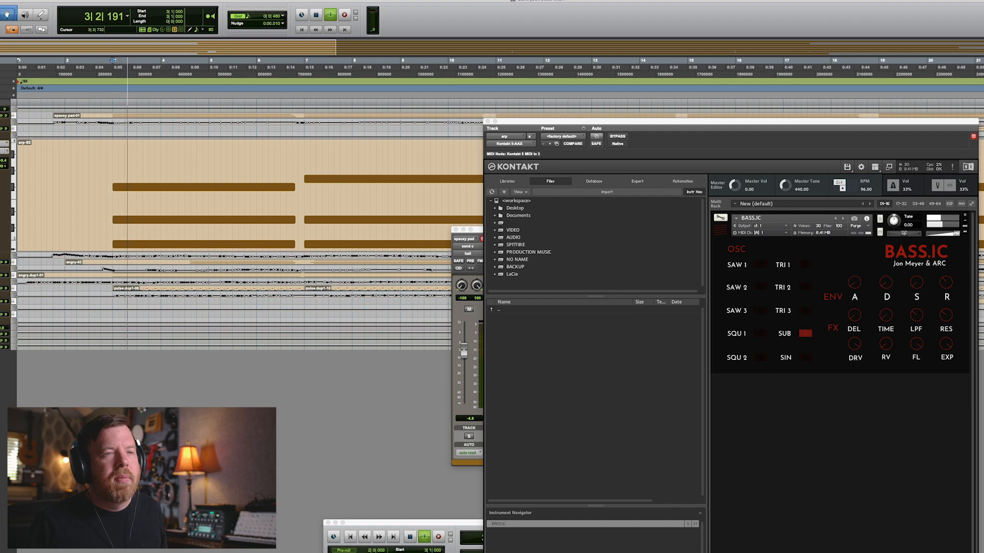
key(space)
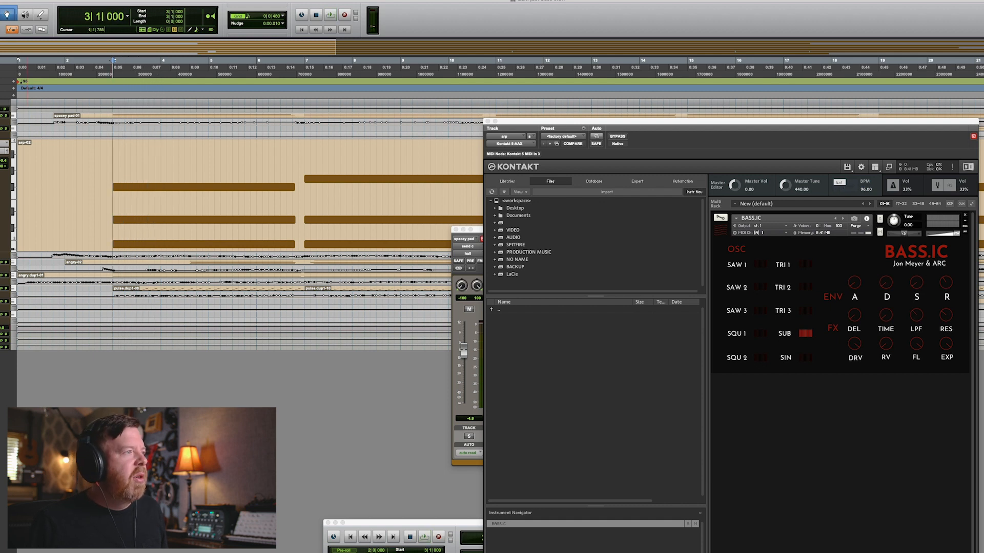
Enlarge the angry pad track below the arp to show its automation, zoom out and back in, and play back.
key(ctrl+Up)
key(ctrl+Up)
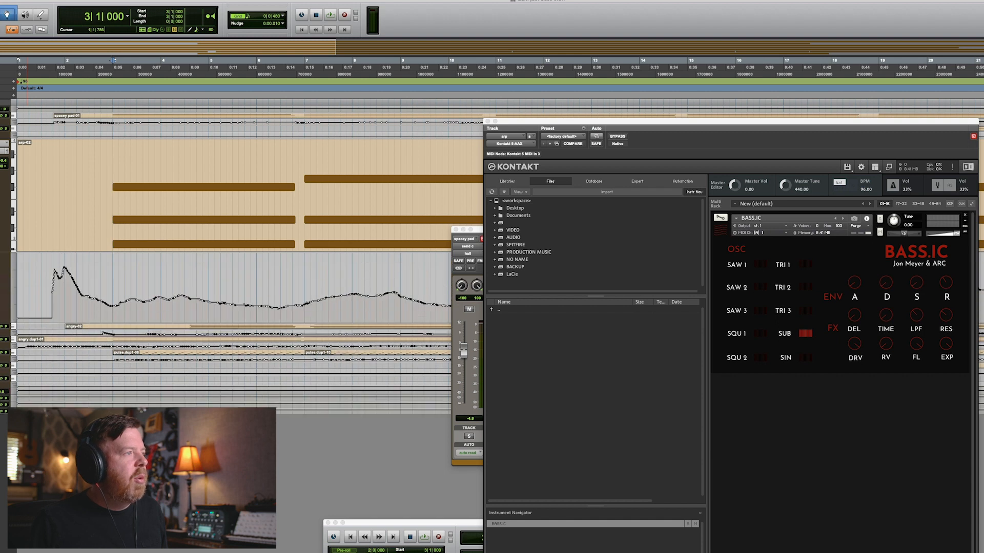
key(r)
key(r)
key(r)
key(r)
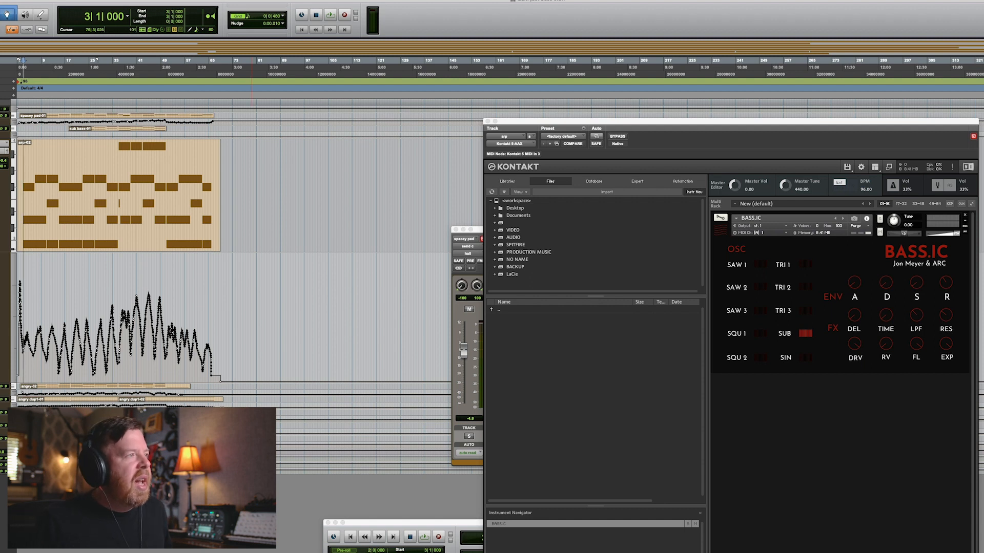
key(t)
key(t)
key(t)
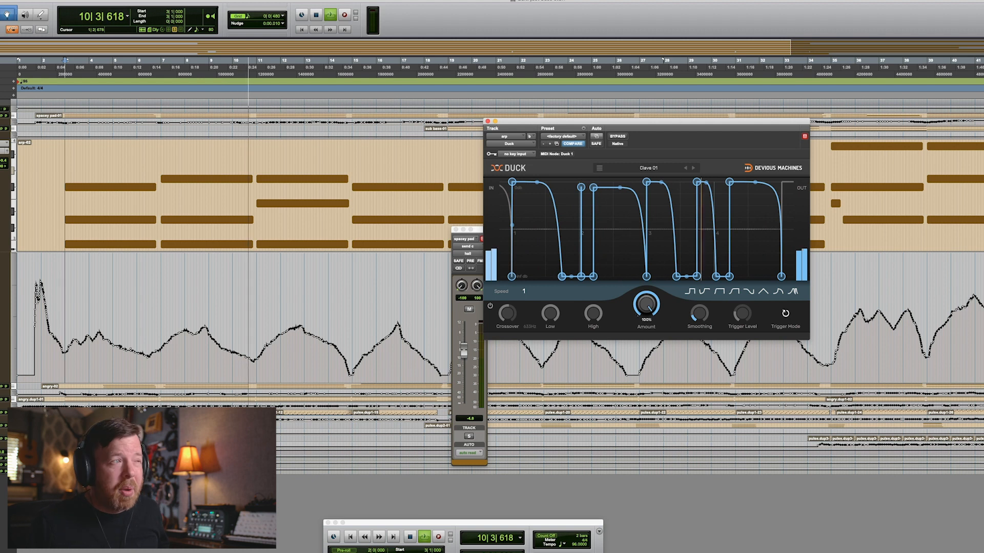
key(space)
Select the arp track and play back while reviewing its Decapitator and EchoBoy plug-ins.
click(62, 164)
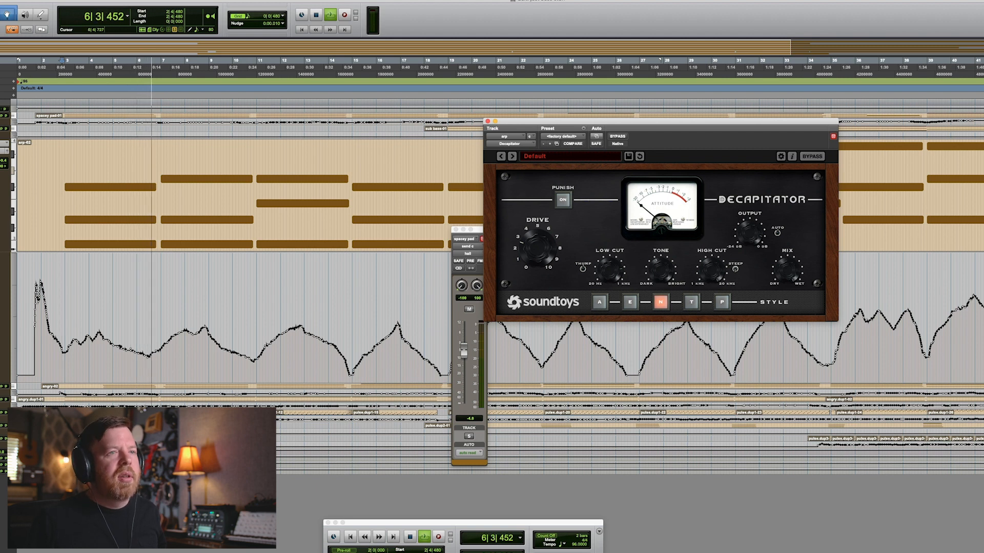
key(space)
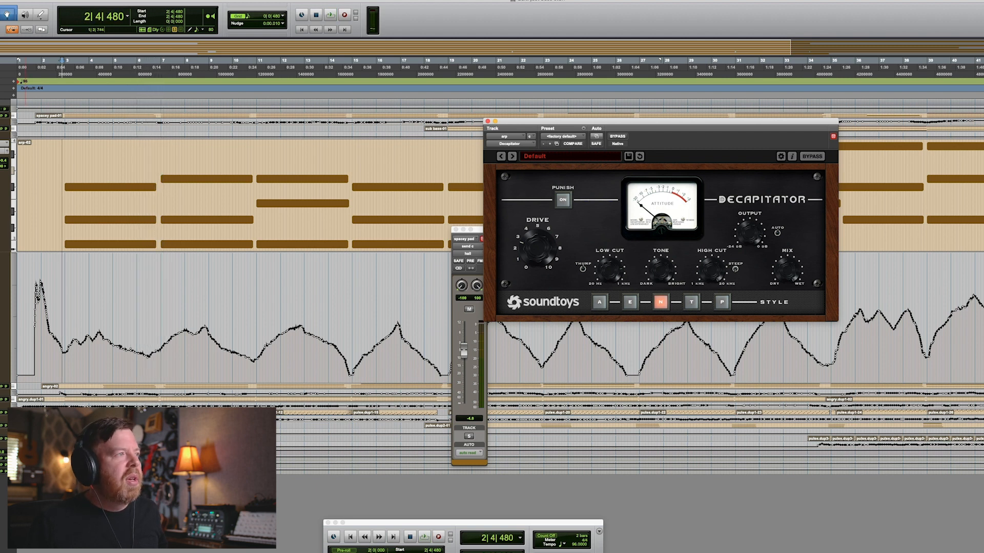
key(space)
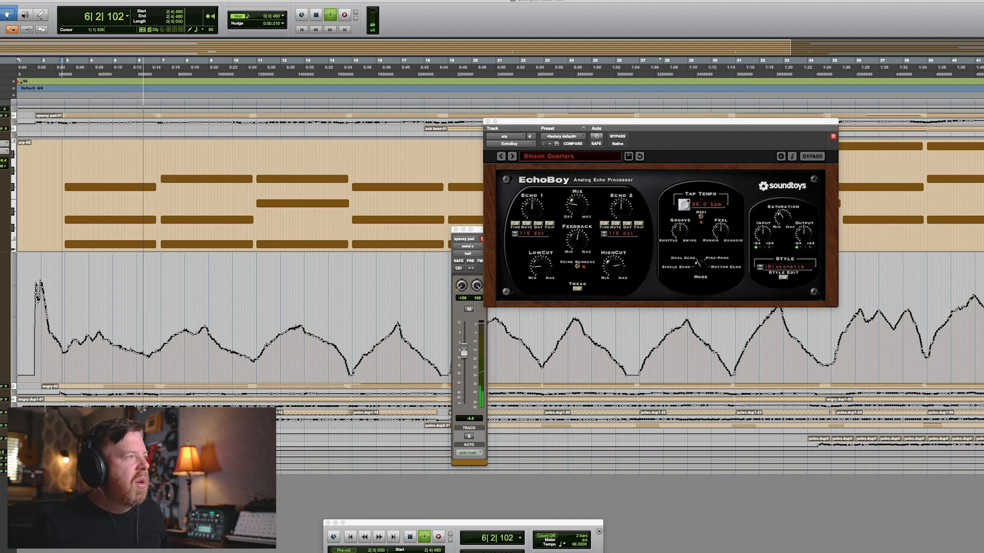
key(space)
Shrink all track heights, enlarge the angry pad track and play it back.
key(ctrl+Down)
key(ctrl+Down)
key(ctrl+Down)
key(ctrl+Down)
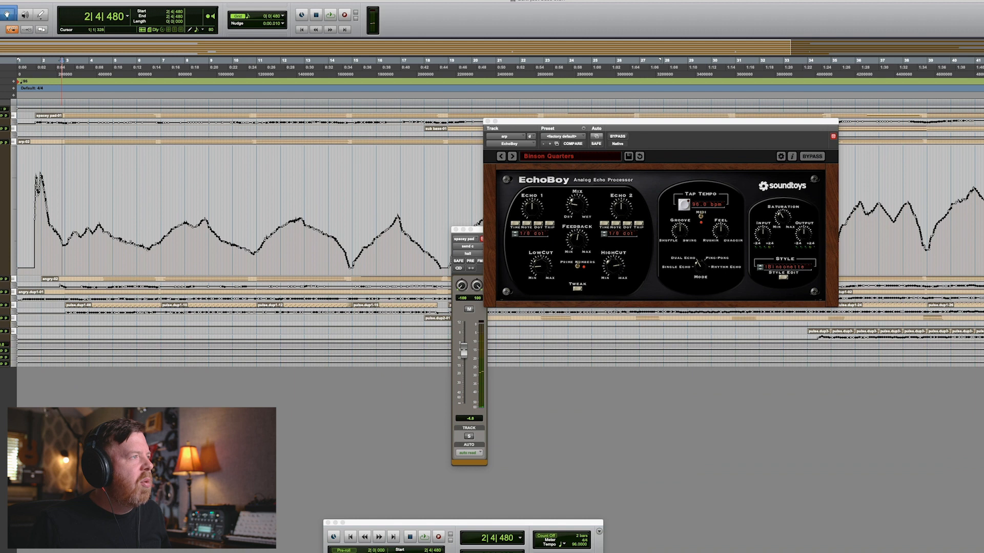
key(ctrl+Down)
key(ctrl+Down)
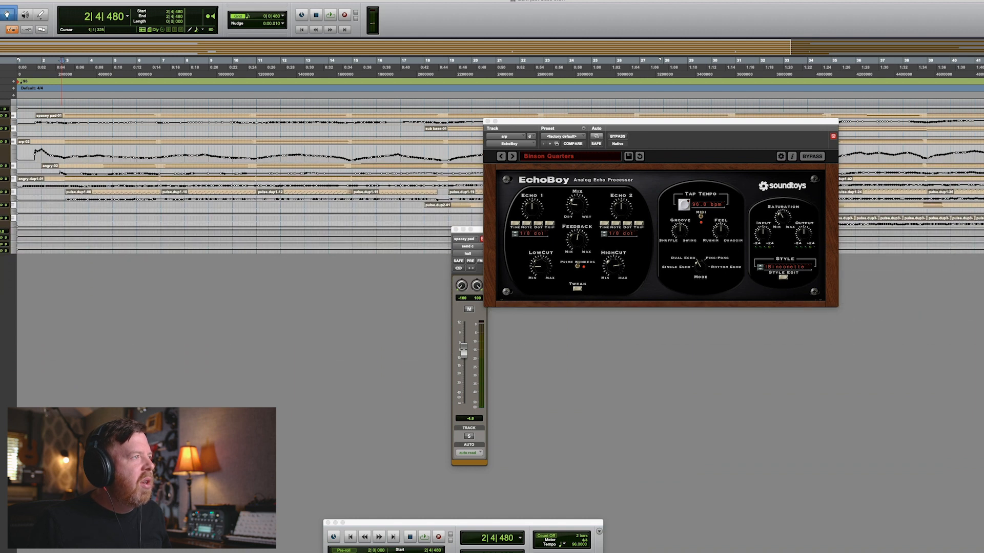
key(ctrl+Up)
key(ctrl+Up)
key(ctrl+Up)
key(ctrl+Up)
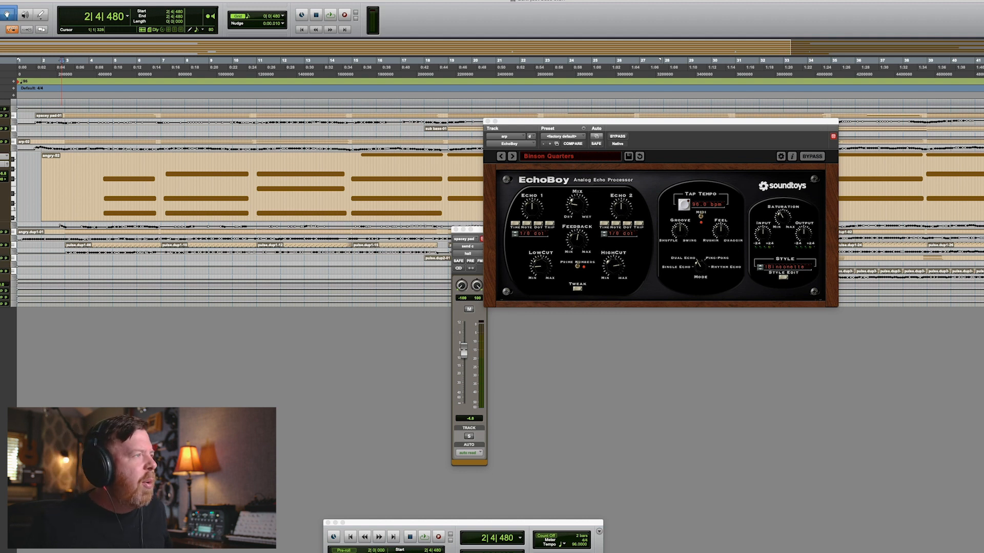
key(space)
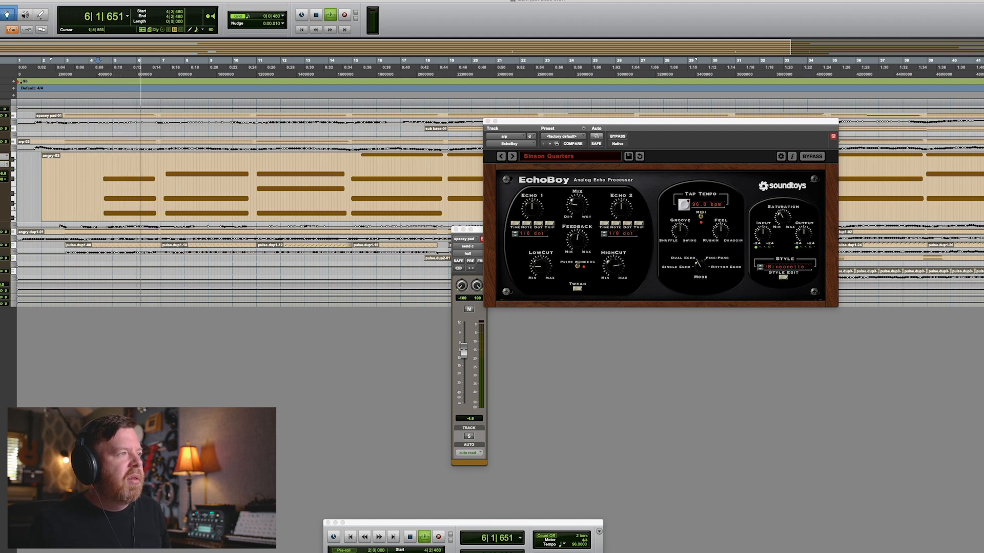
Enlarge the angry pad track further to show its automation lane, then stop playback.
key(ctrl+Up)
key(ctrl+Up)
key(ctrl+Up)
key(ctrl+Up)
key(ctrl+Up)
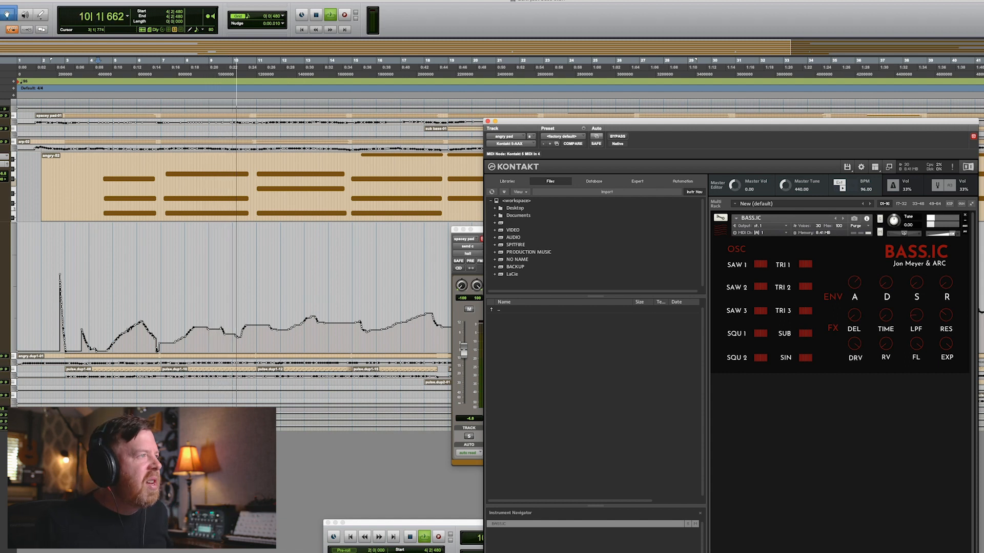
key(space)
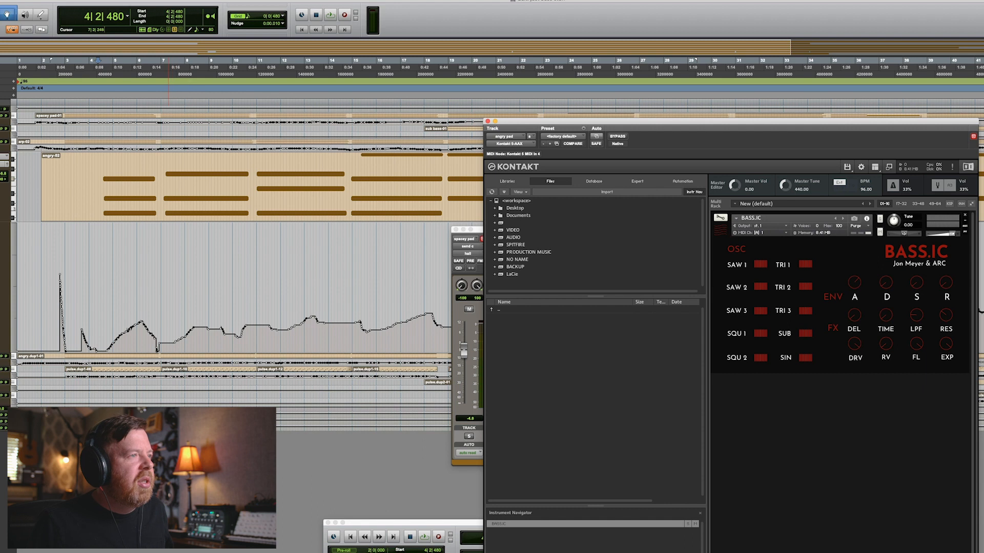
Zoom out, play the angry pad from around bar 38, zoom back in and open its Little AlterBoy plug-in.
key(super+bracketleft)
key(super+bracketleft)
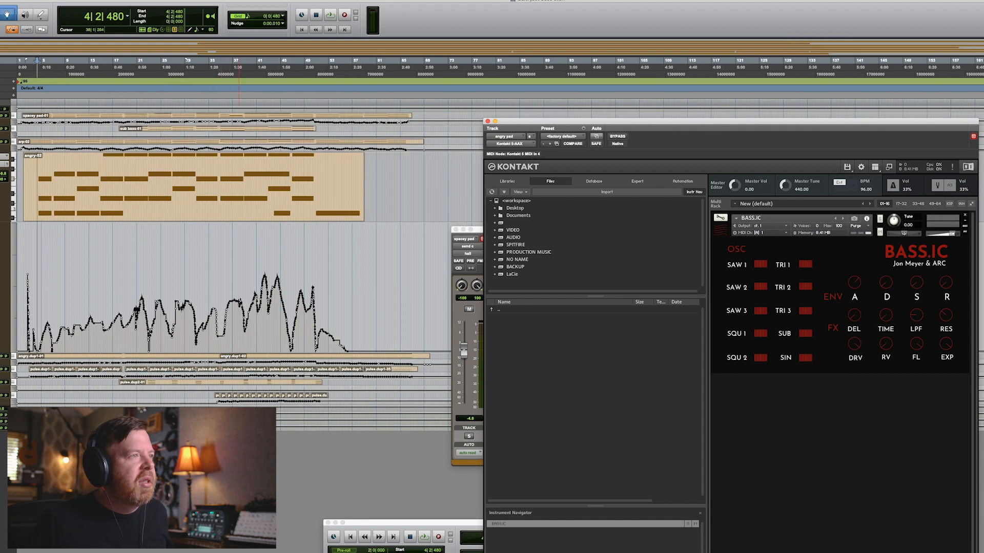
click(243, 252)
key(space)
key(super+bracketright)
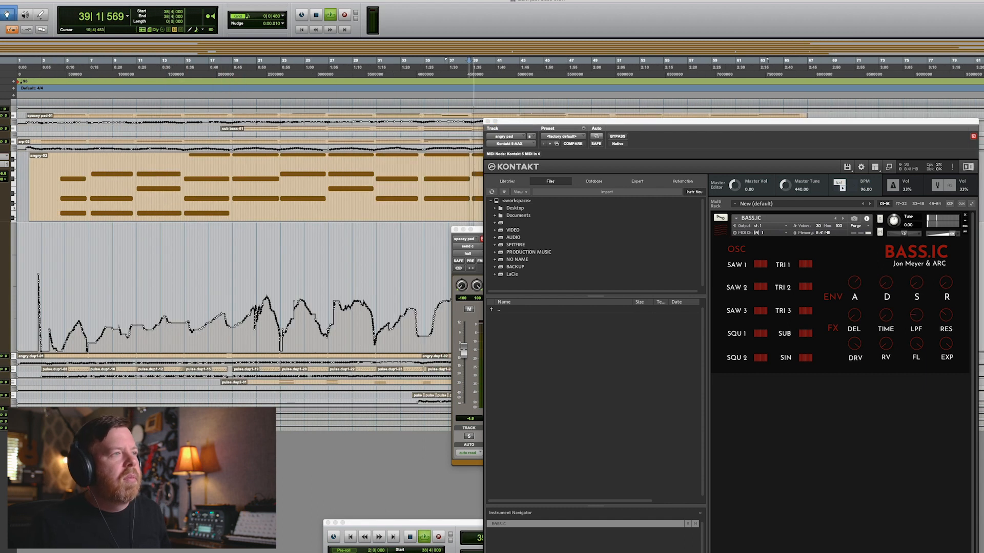
click(1, 172)
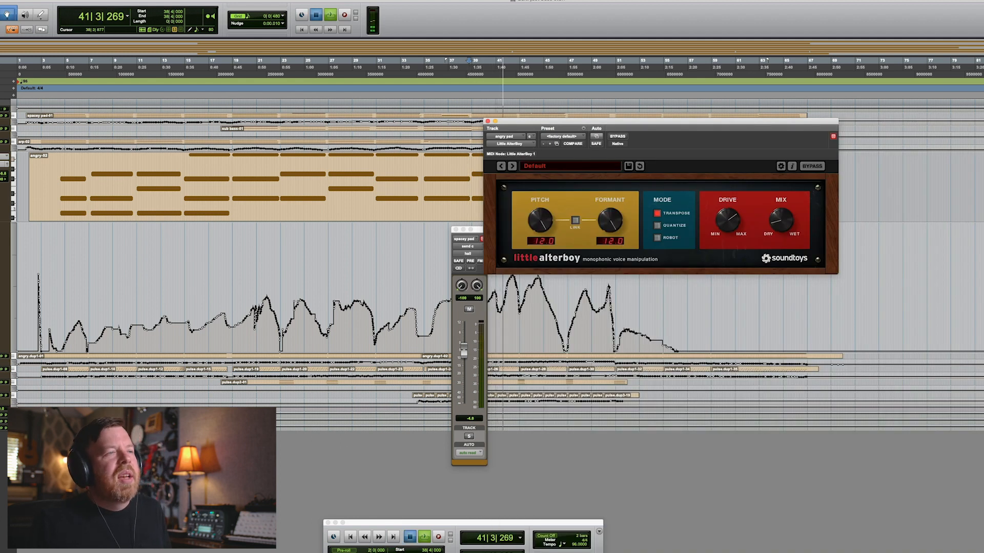
key(space)
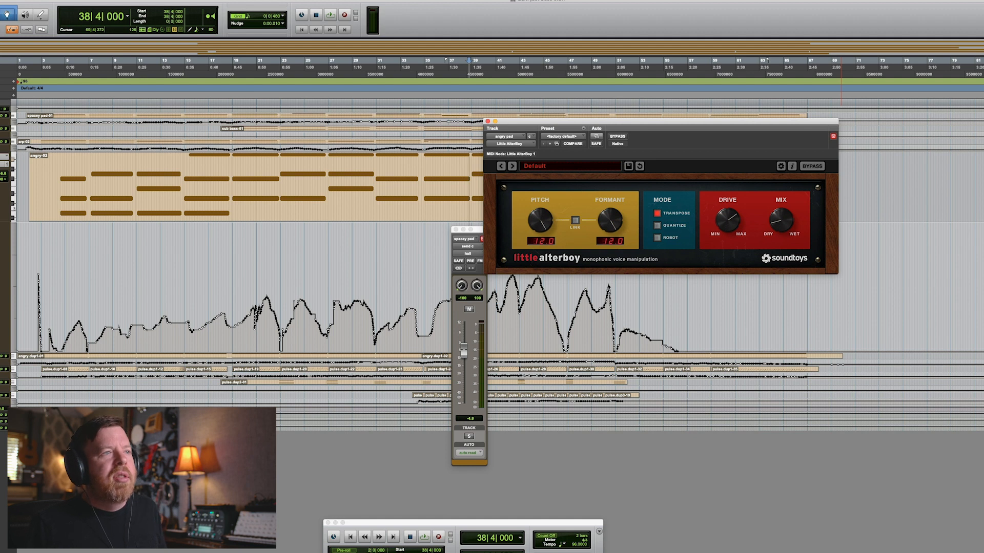
Play from bar 34 and raise Little AlterBoy's Mix knob slightly.
click(422, 67)
key(space)
mouse_move(781, 220)
mouse_down()
mouse_move(781, 195)
mouse_move(781, 210)
mouse_up()
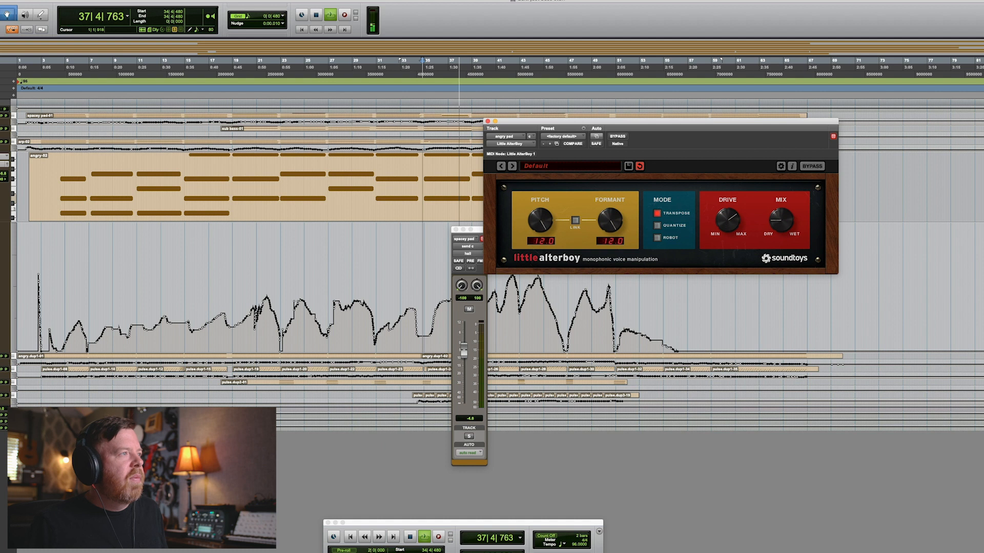
key(space)
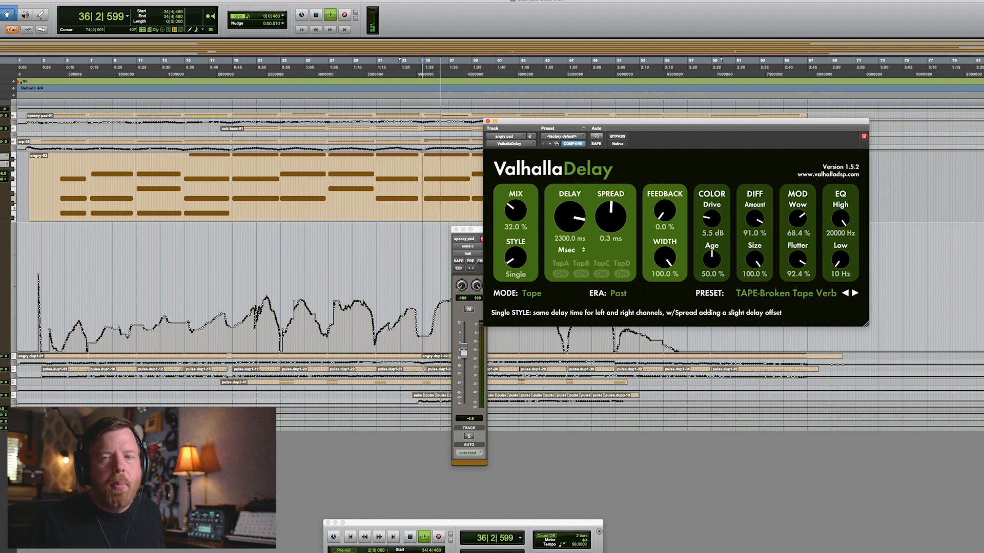
Play the angry pad section while scrolling along, toggling Valhalla Delay's bypass on and off to compare.
key(space)
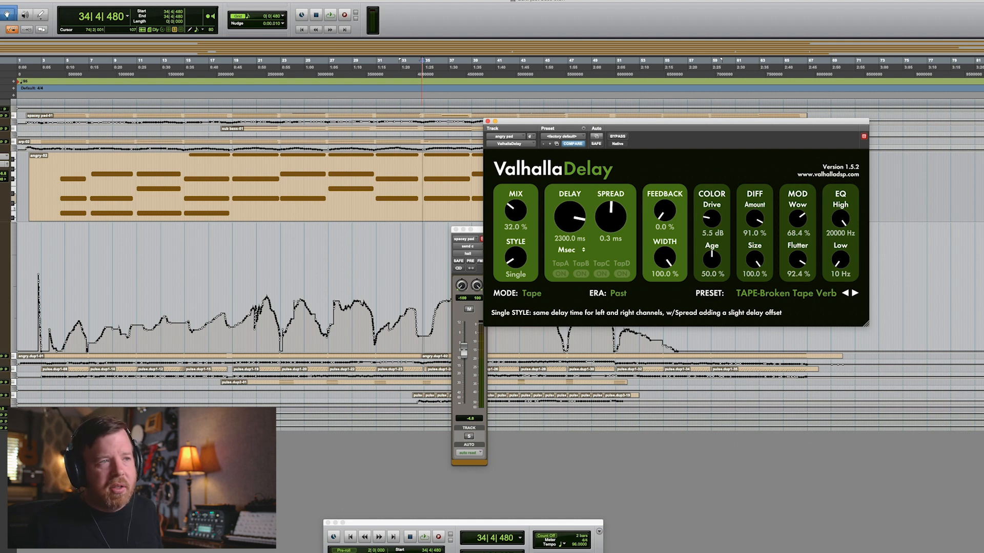
scroll(307, 267, right, 3)
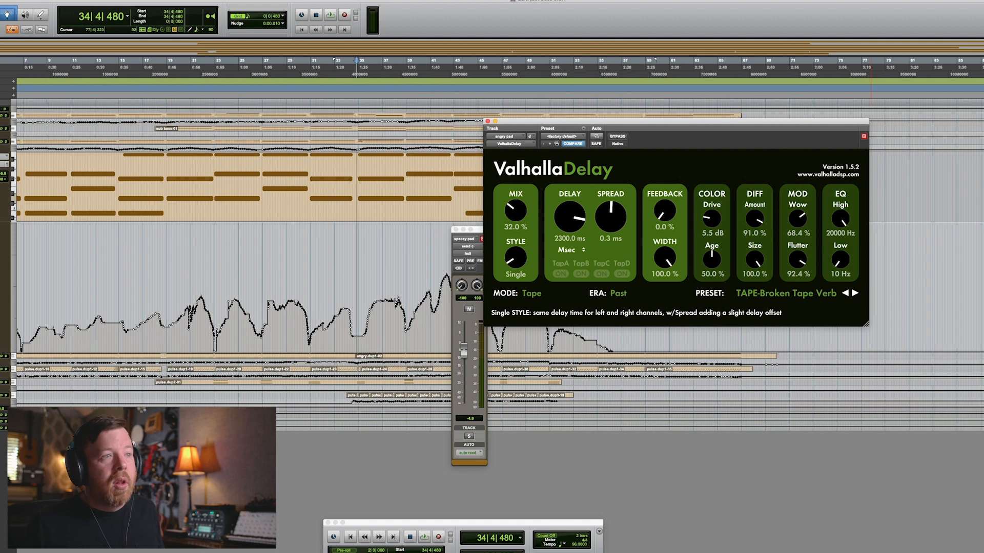
key(space)
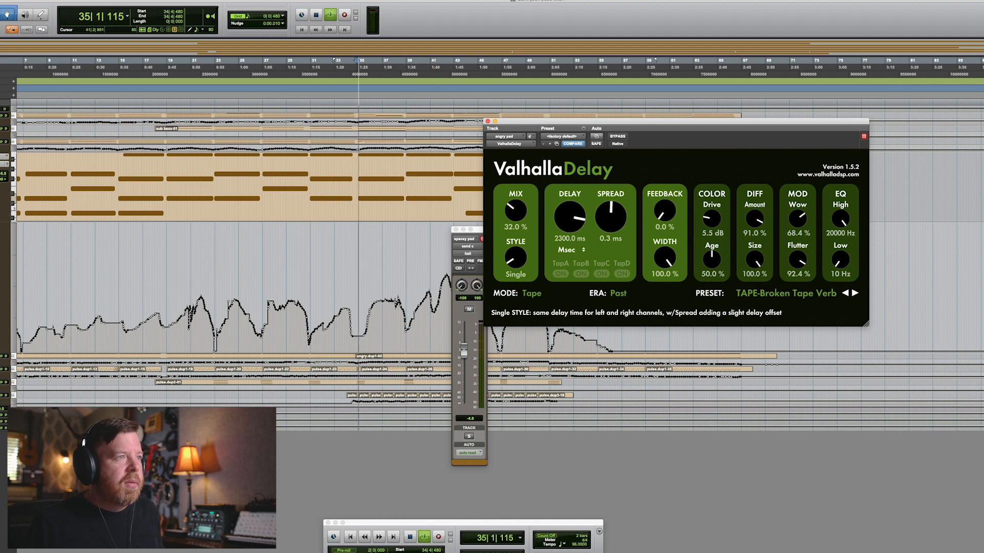
scroll(359, 277, right, 6)
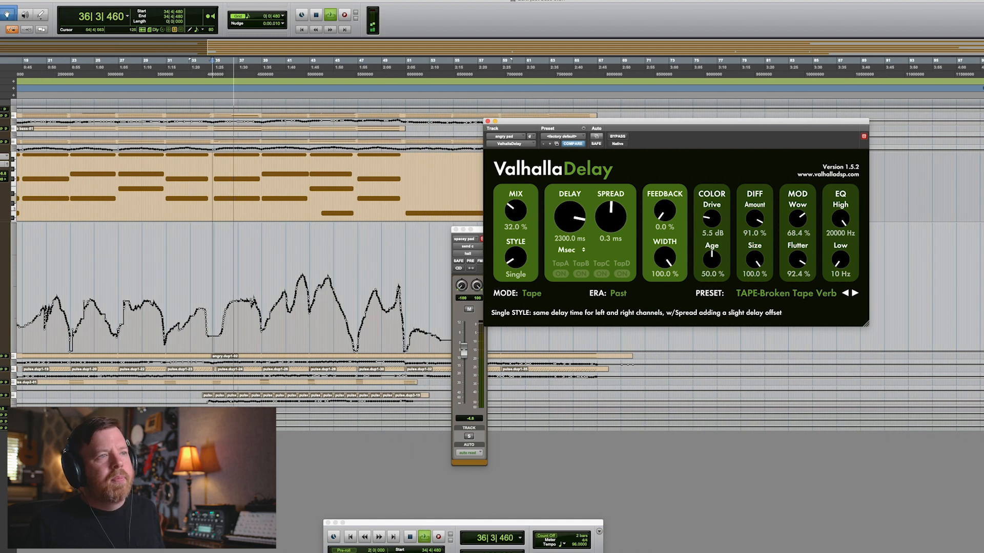
key(space)
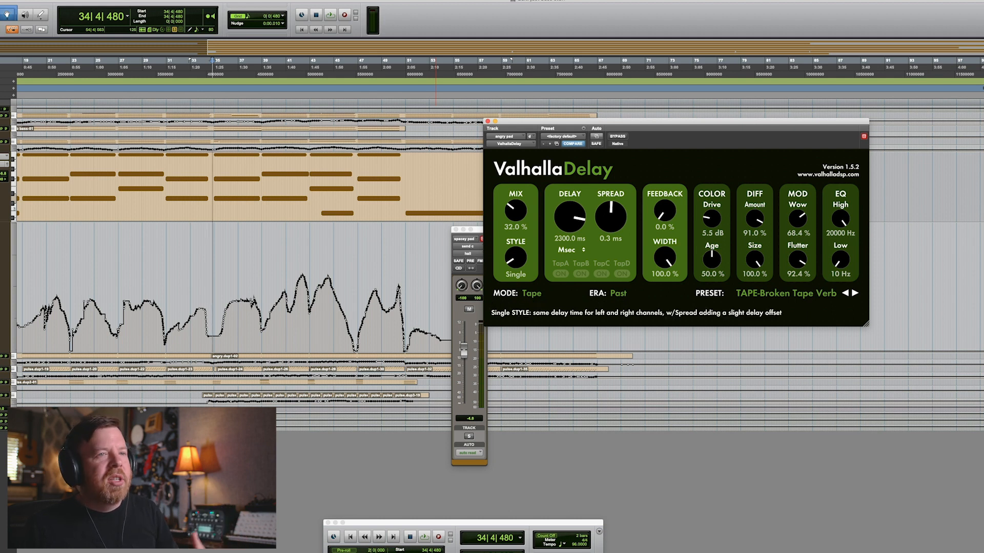
key(space)
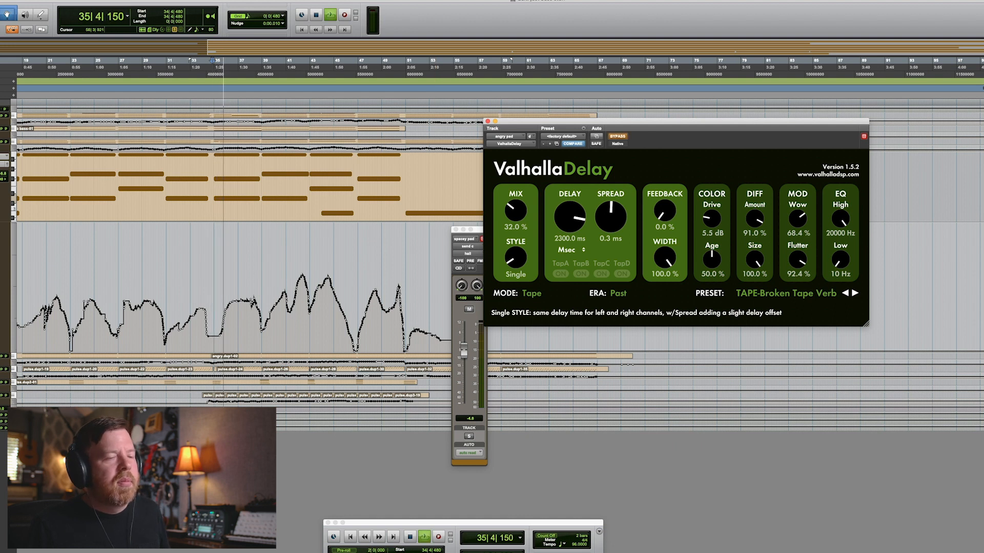
click(617, 136)
click(617, 137)
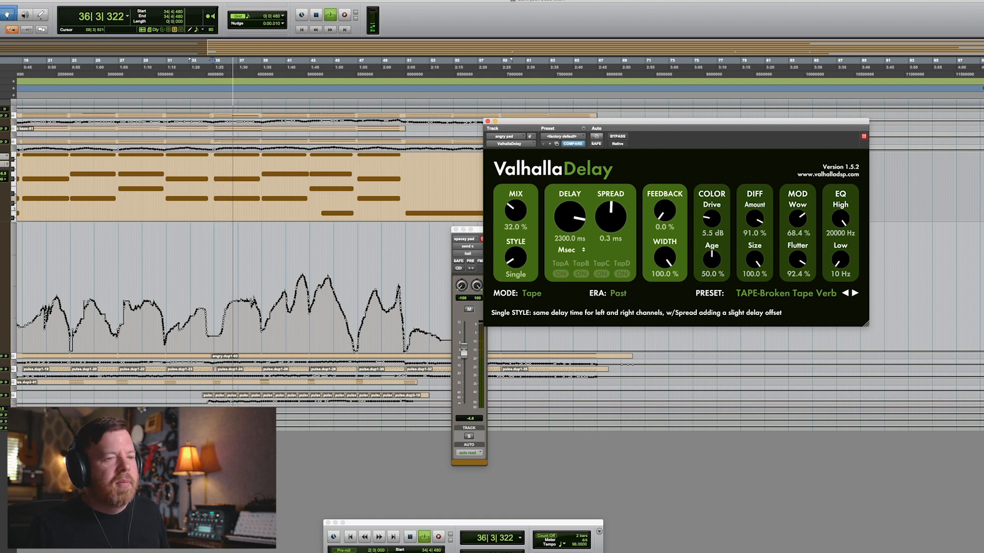
key(space)
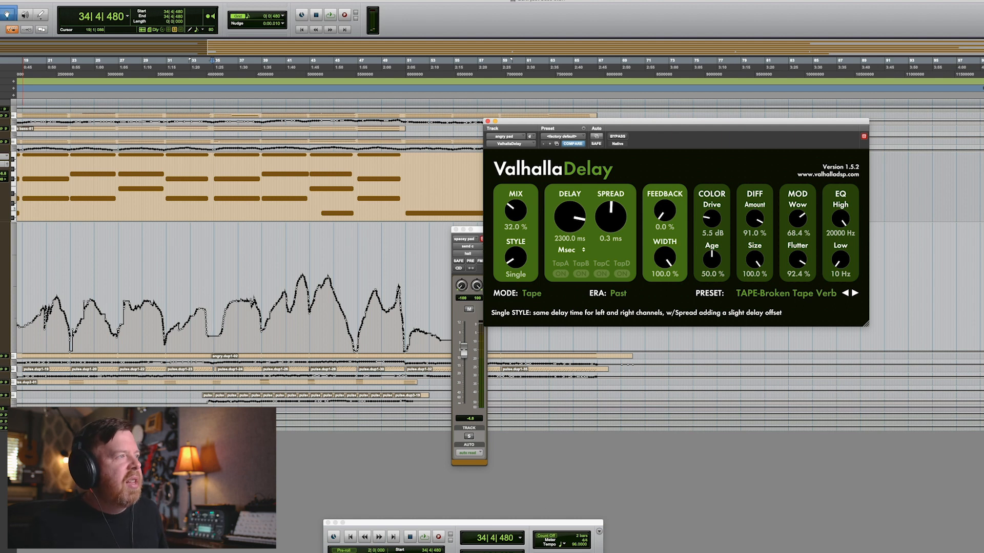
Enlarge the angry pad automation and the angry duplicate track, place the cursor in its clip and play it back.
drag(5, 353, 5, 407)
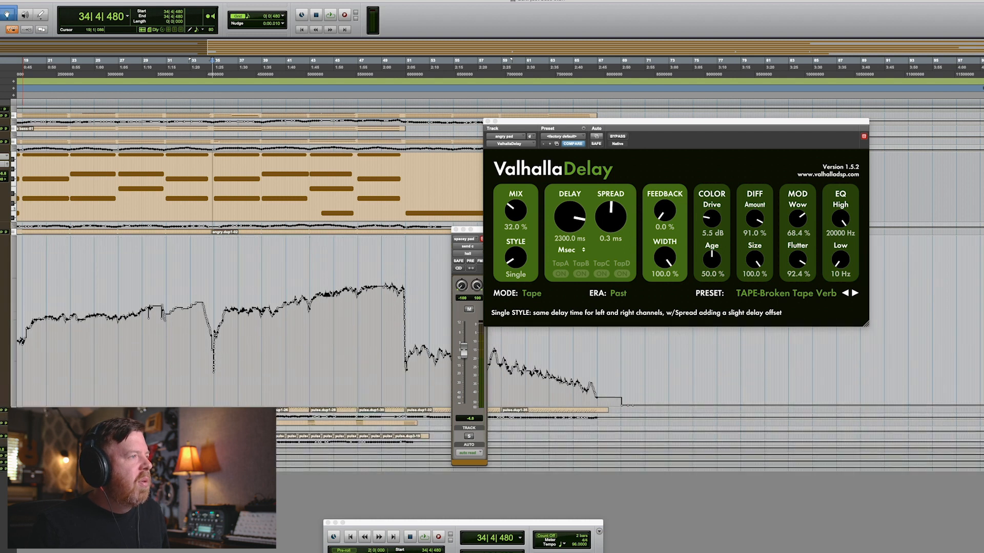
scroll(246, 277, left, 5)
drag(5, 236, 6, 367)
click(41, 297)
click(384, 297)
key(space)
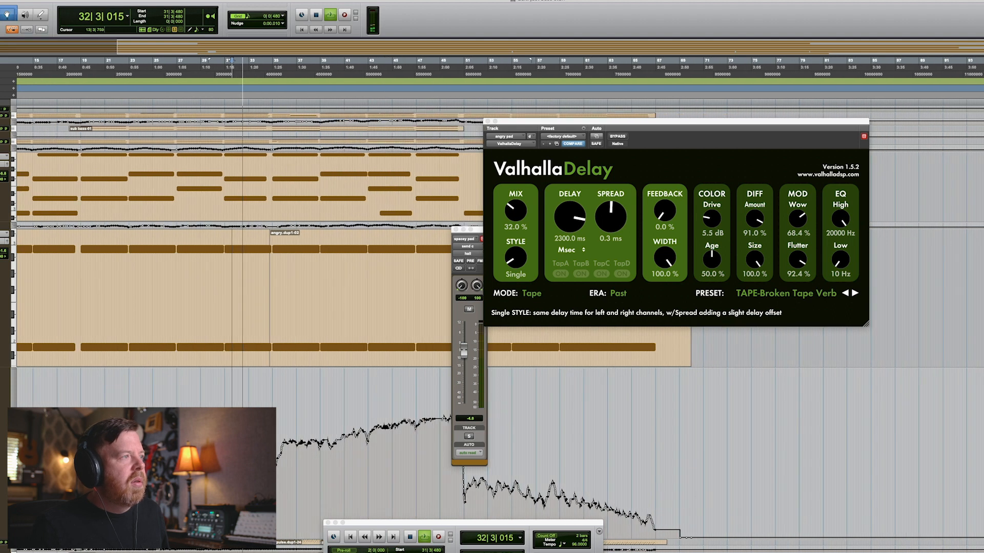
Open the pulse track's Kontakt and Duck plug-ins and start playback from bar 31.
click(2, 542)
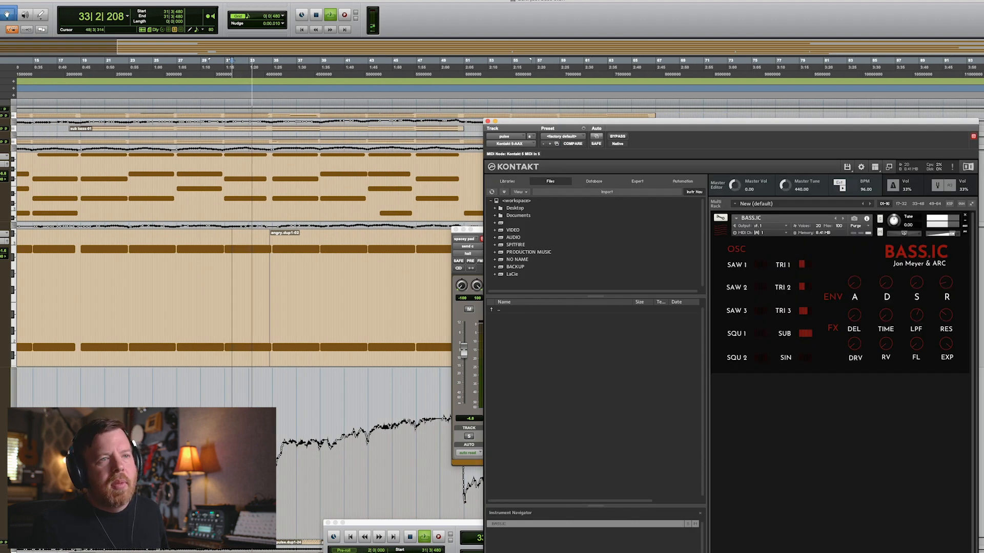
key(space)
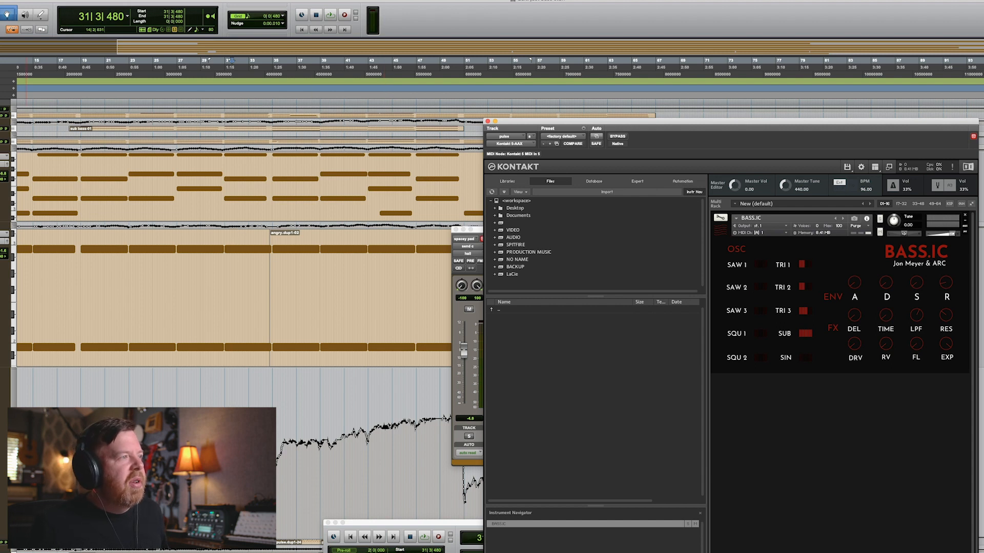
click(2, 548)
key(space)
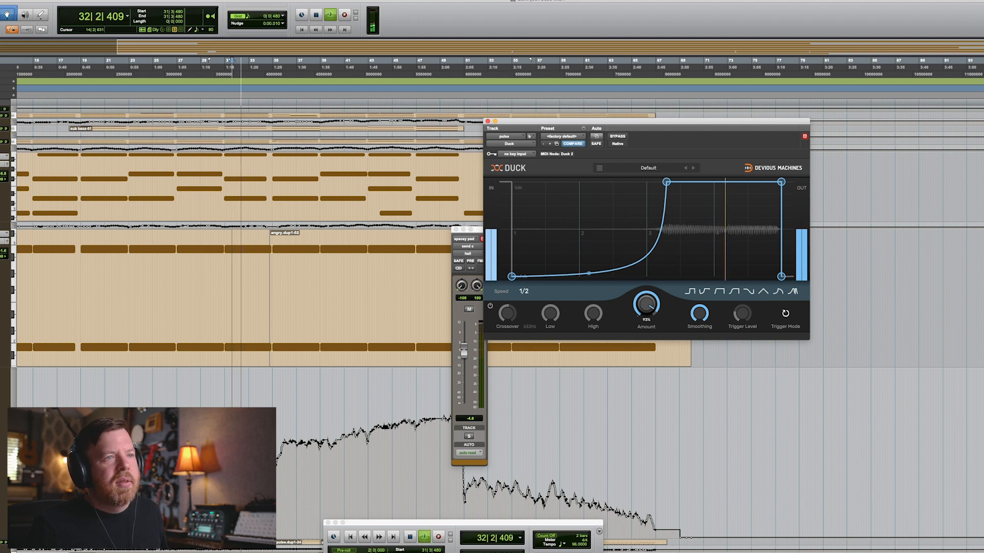
Replay the pulse section from bar 31 several times while toggling Duck's bypass to compare.
key(space)
key(space)
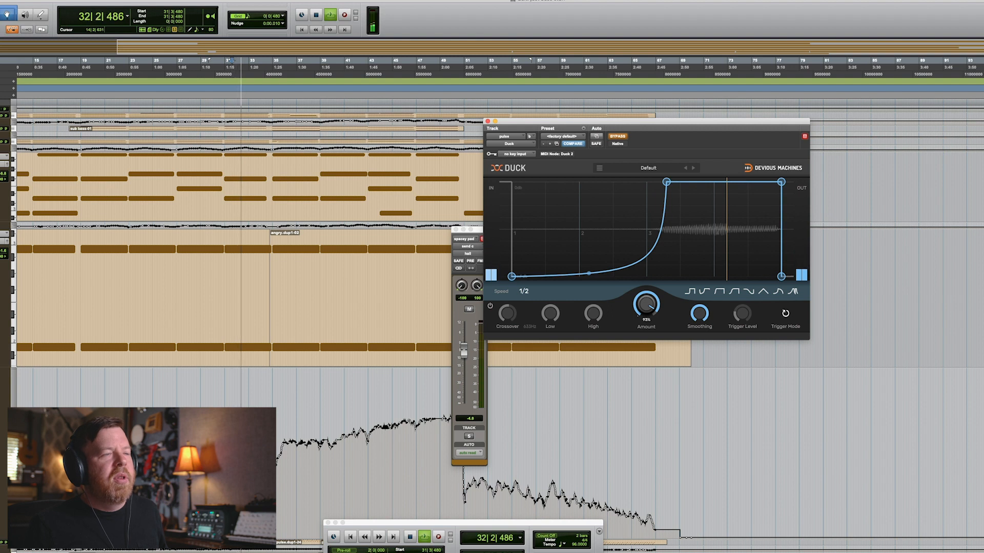
key(space)
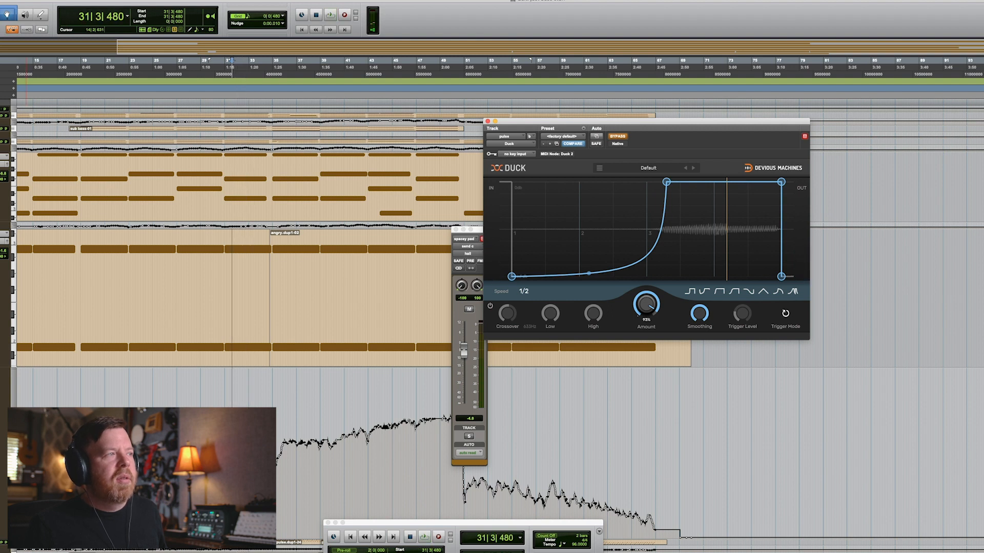
key(space)
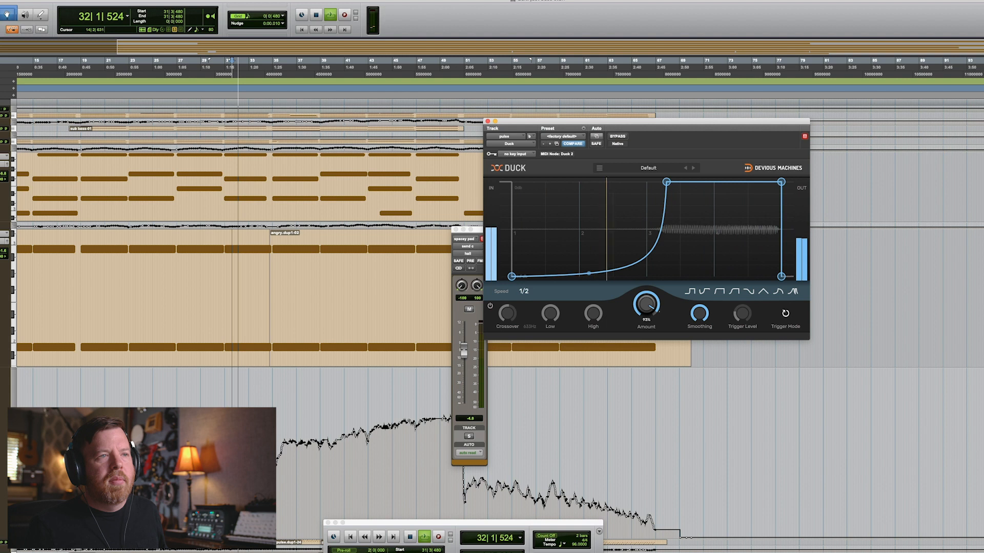
key(space)
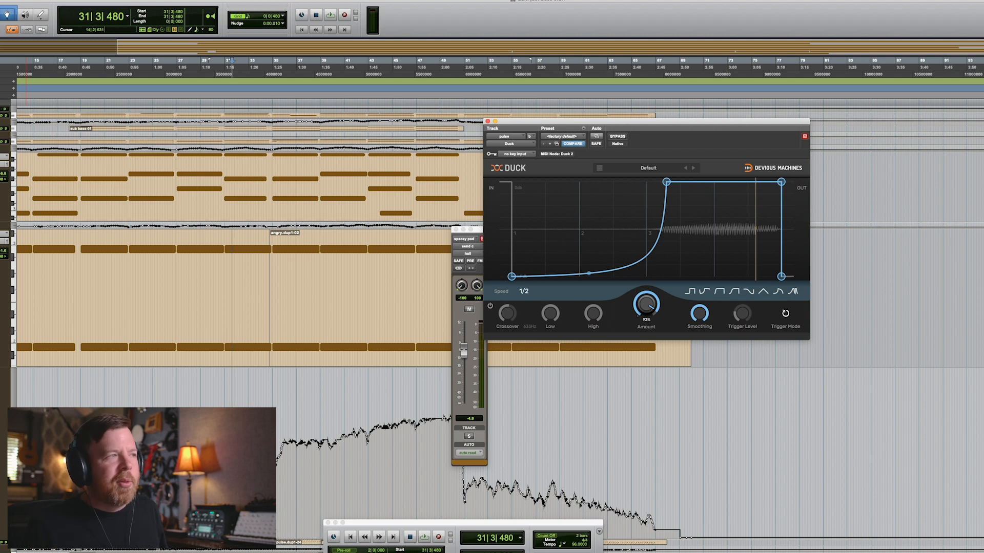
key(space)
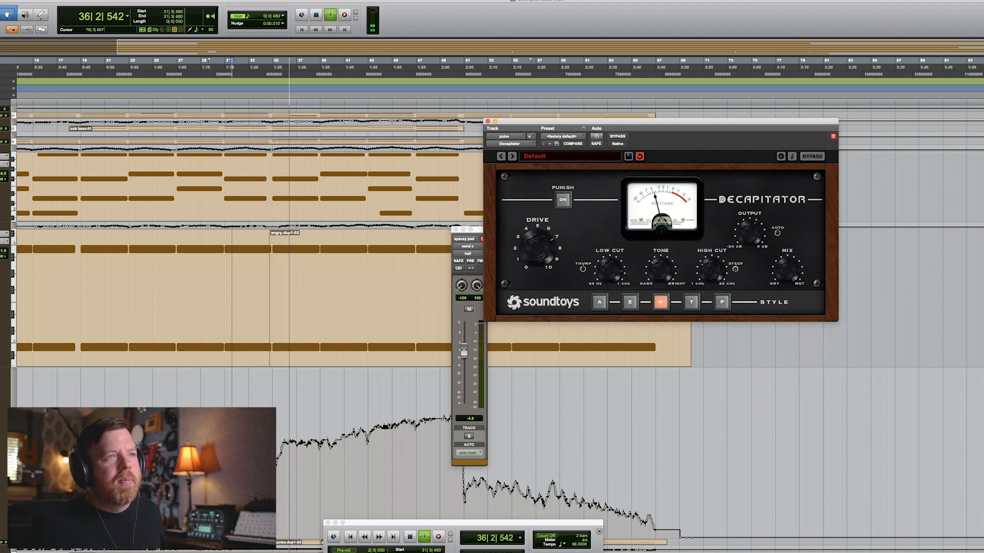
Toggle the pulse track's Decapitator bypass on and off during playback, then stop playback.
click(617, 136)
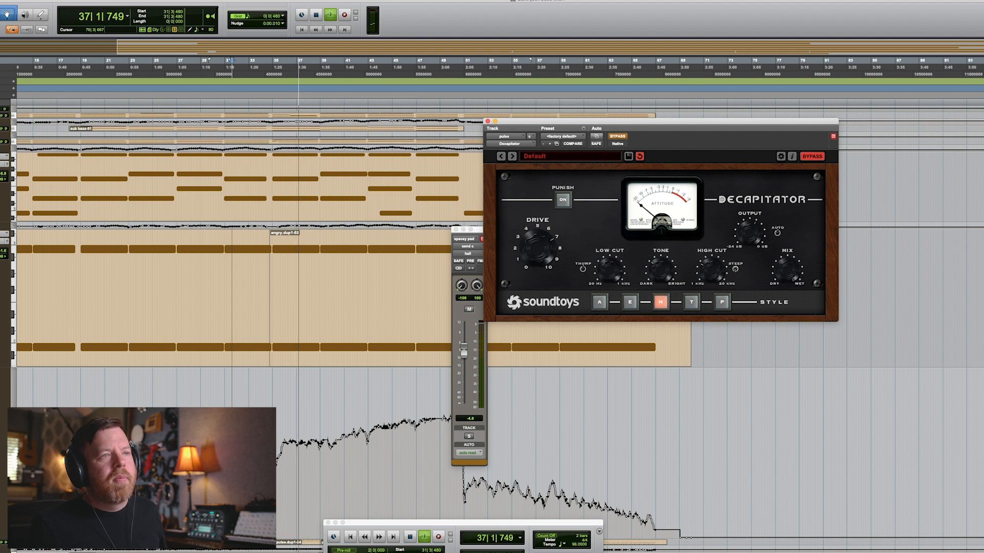
click(617, 136)
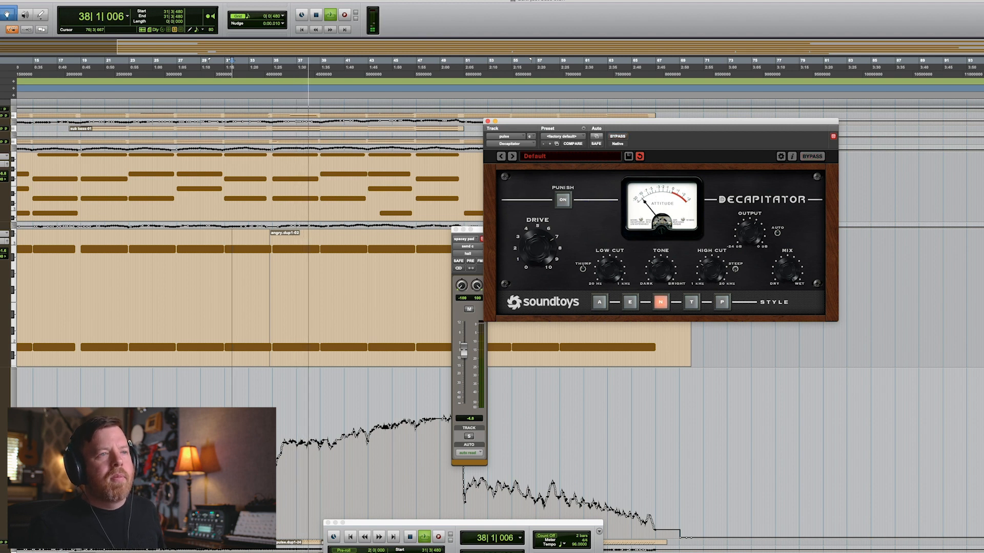
click(617, 136)
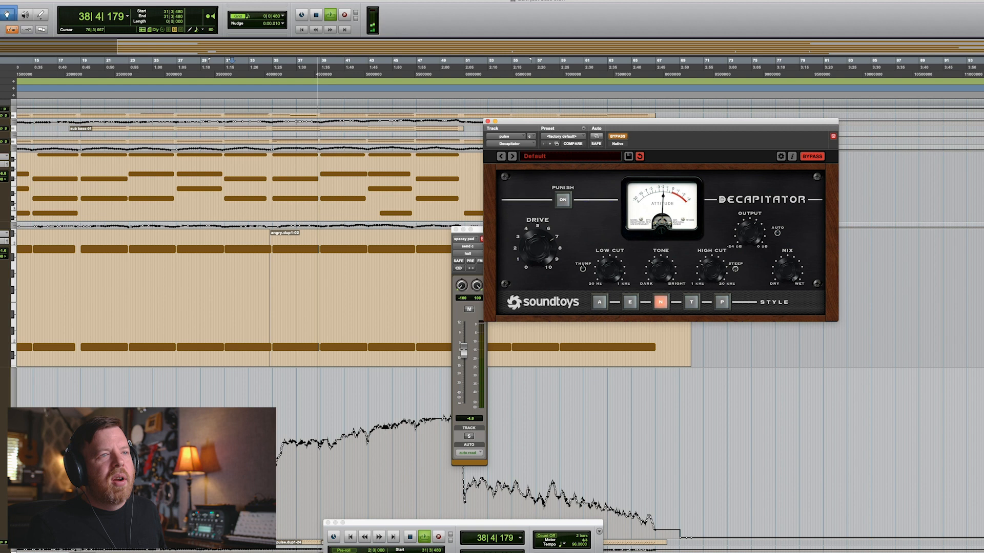
click(618, 136)
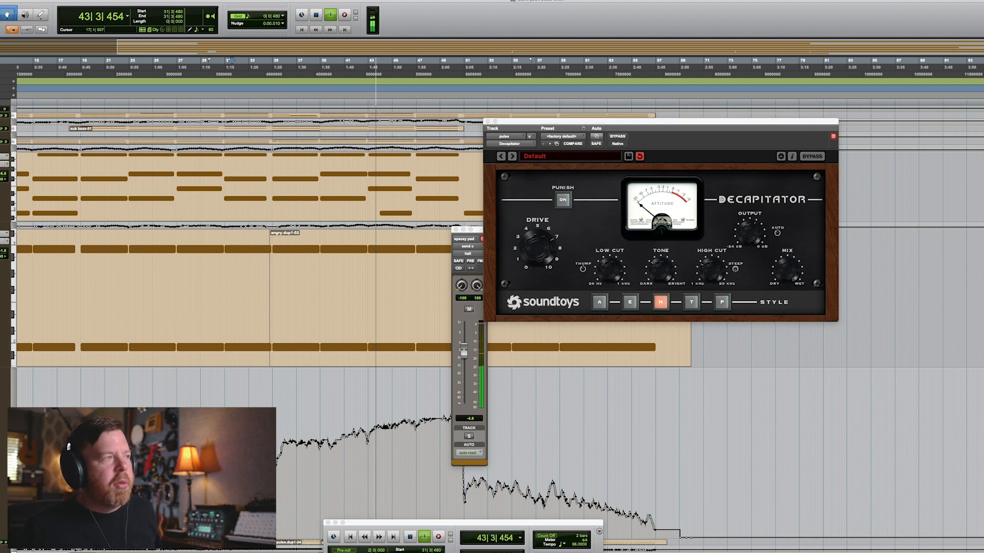
key(space)
Scroll through the tracks back to the session start and play the section with the Virtual Mix Rack open.
scroll(246, 231, down, 2)
scroll(246, 231, down, 3)
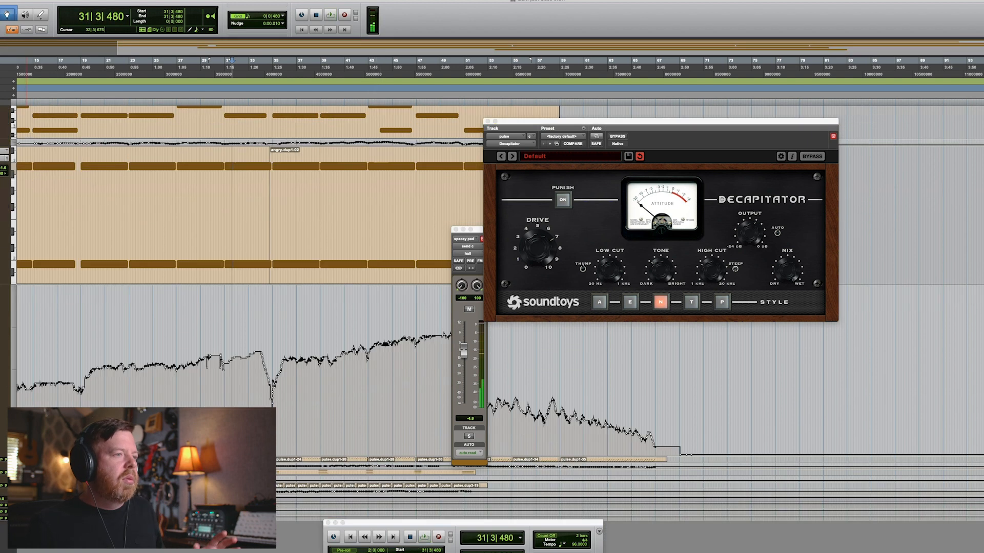
scroll(246, 230, up, 15)
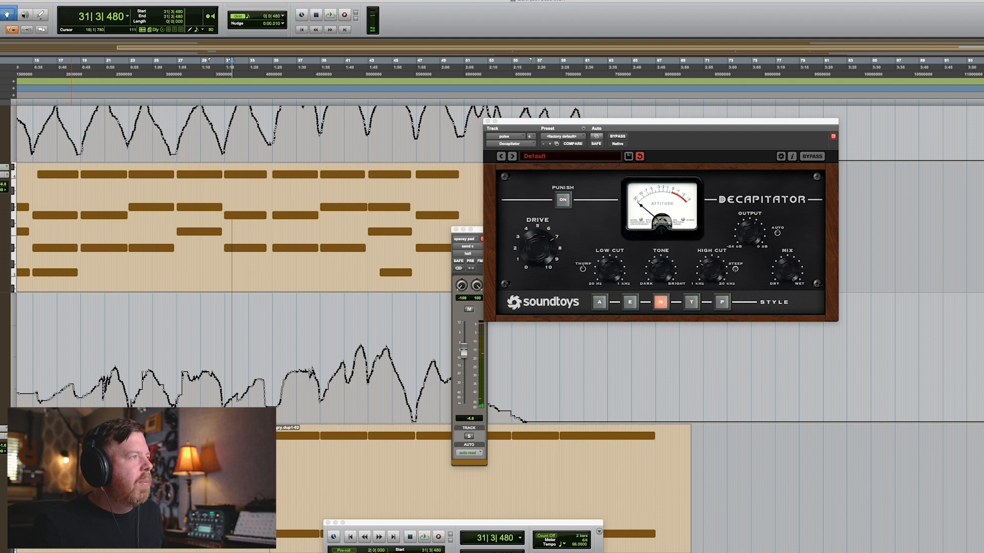
scroll(267, 407, down, 13)
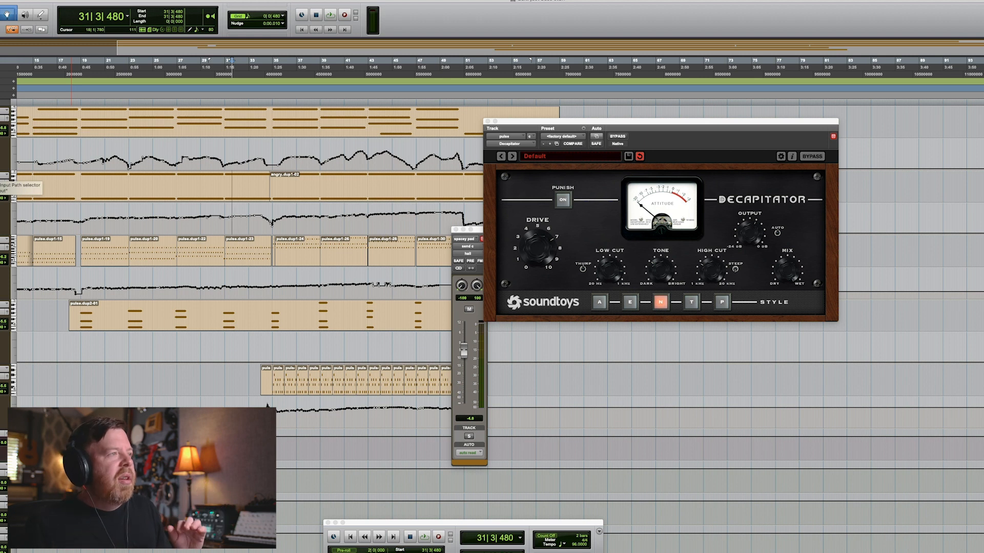
scroll(246, 251, left, 5)
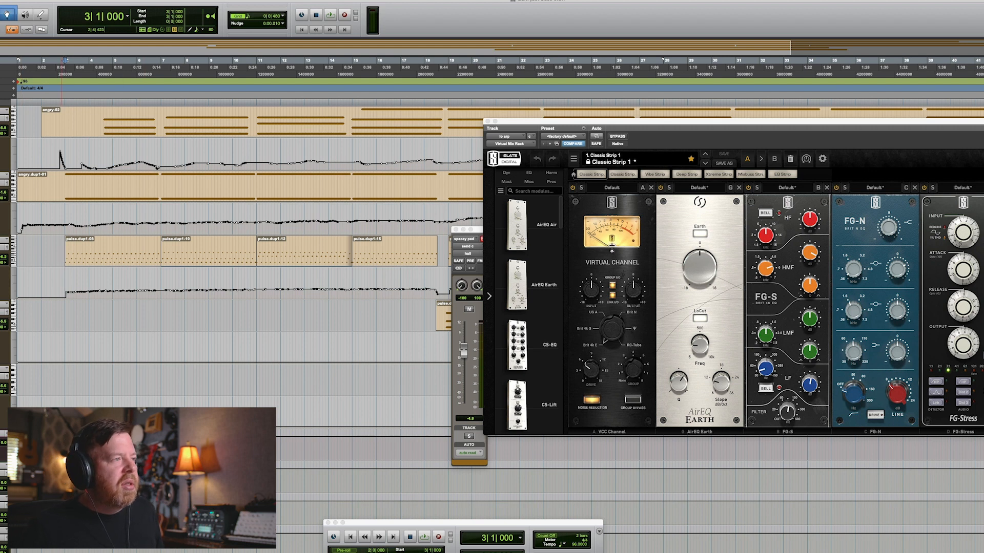
key(space)
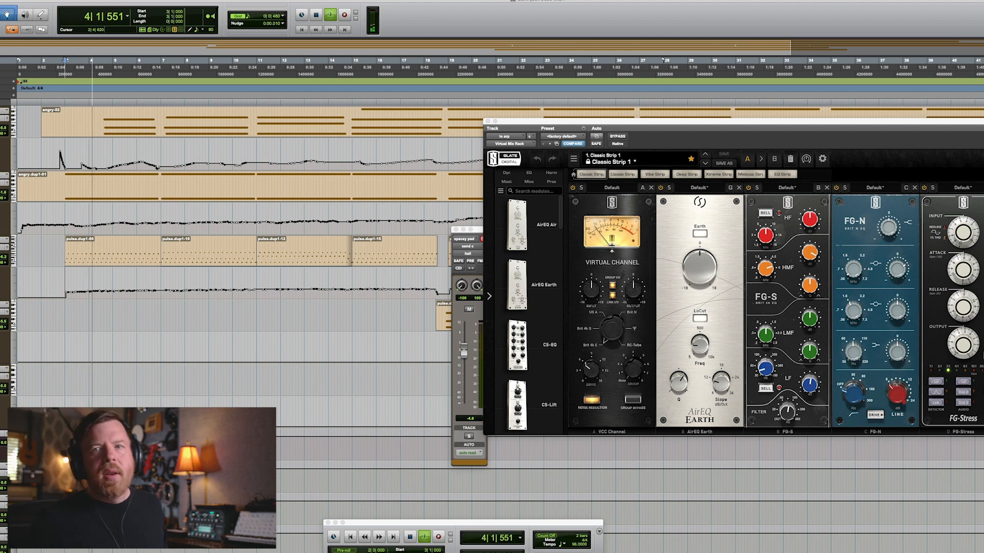
key(space)
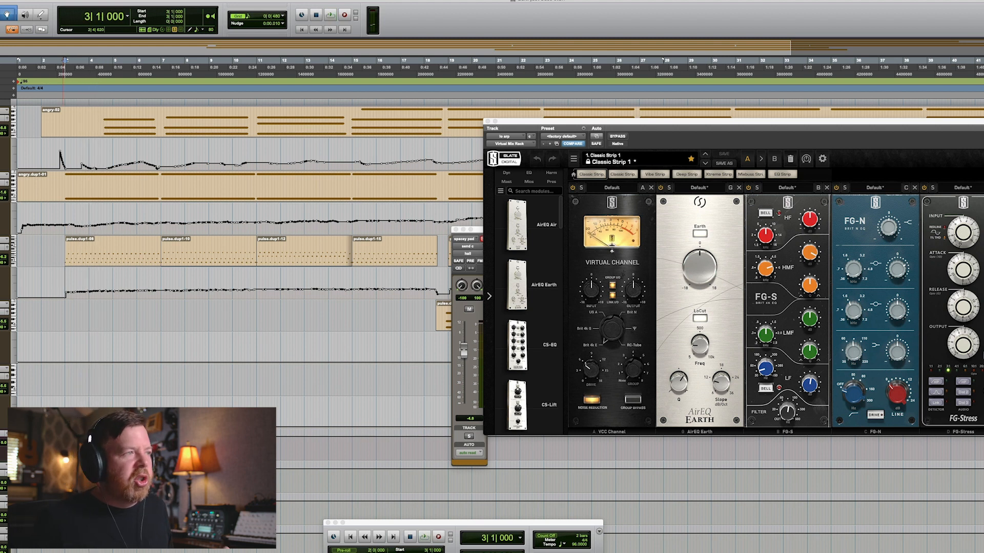
Zoom out, place the cursor in the pulse clip around bar 41 and play it back.
key(super+bracketleft)
key(super+bracketleft)
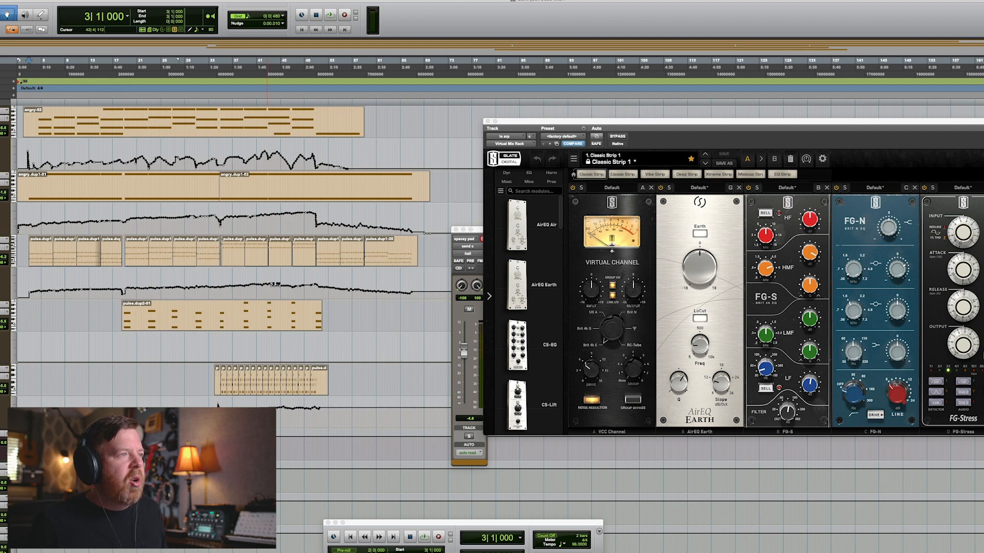
click(258, 251)
key(space)
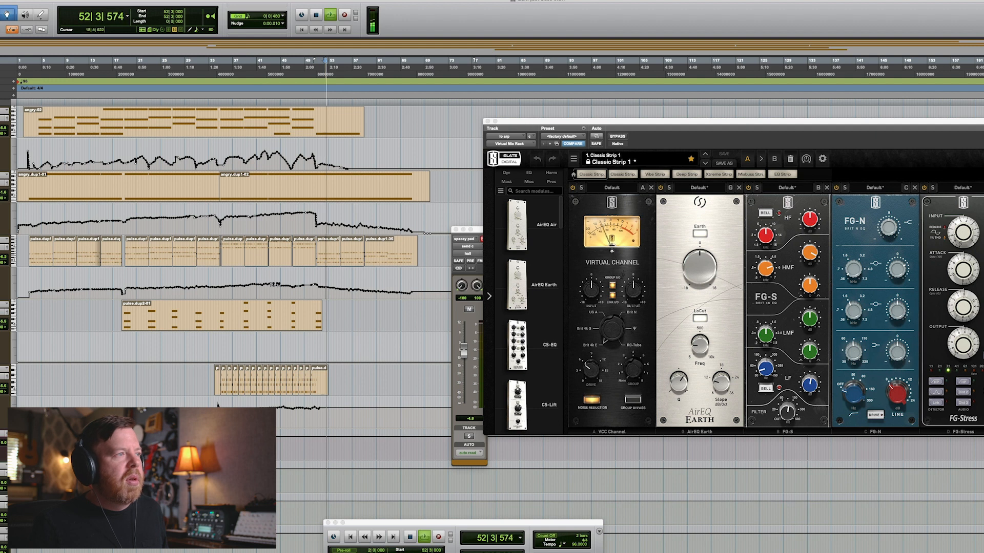
key(space)
Return the cursor to the session start, play from there and follow the playback along the timeline.
click(44, 251)
key(space)
key(t)
key(t)
key(t)
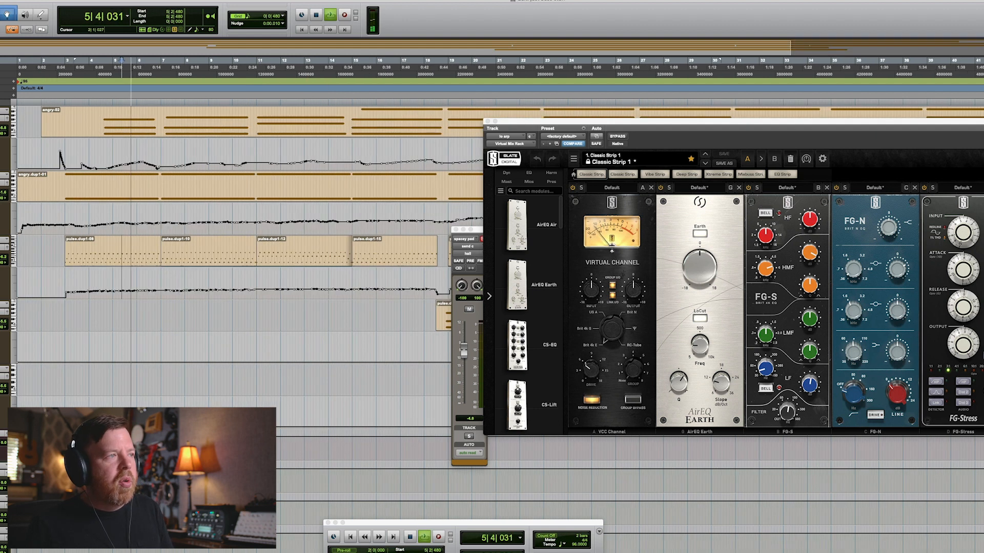
scroll(140, 251, right, 1)
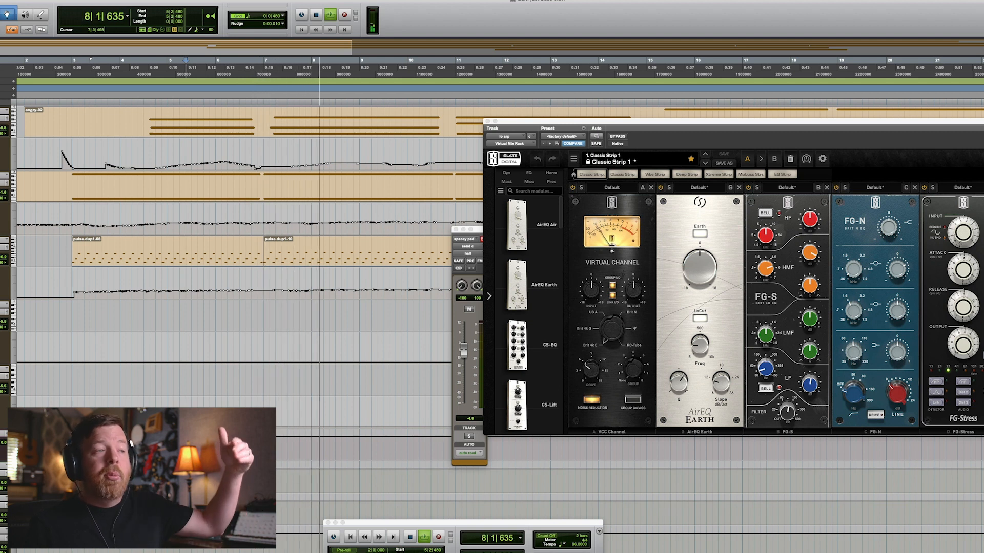
scroll(279, 205, right, 2)
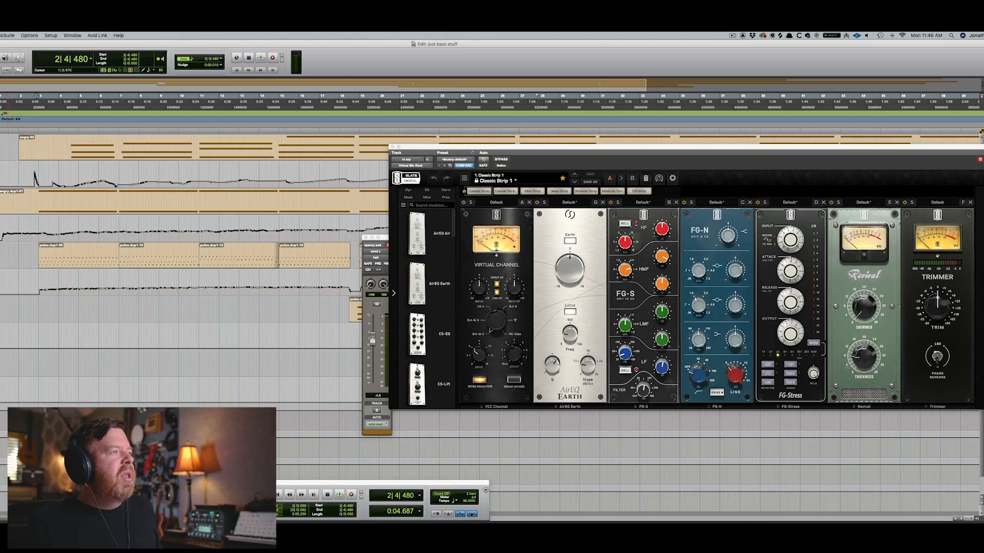
Replay from the start, zoom out, then place the cursor at bar 29 and play from there.
key(super+w)
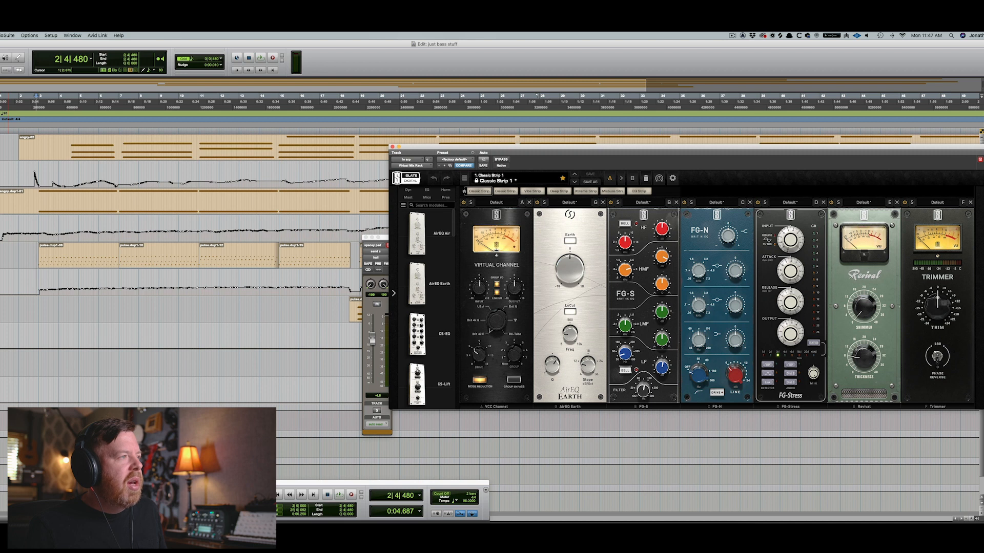
key(space)
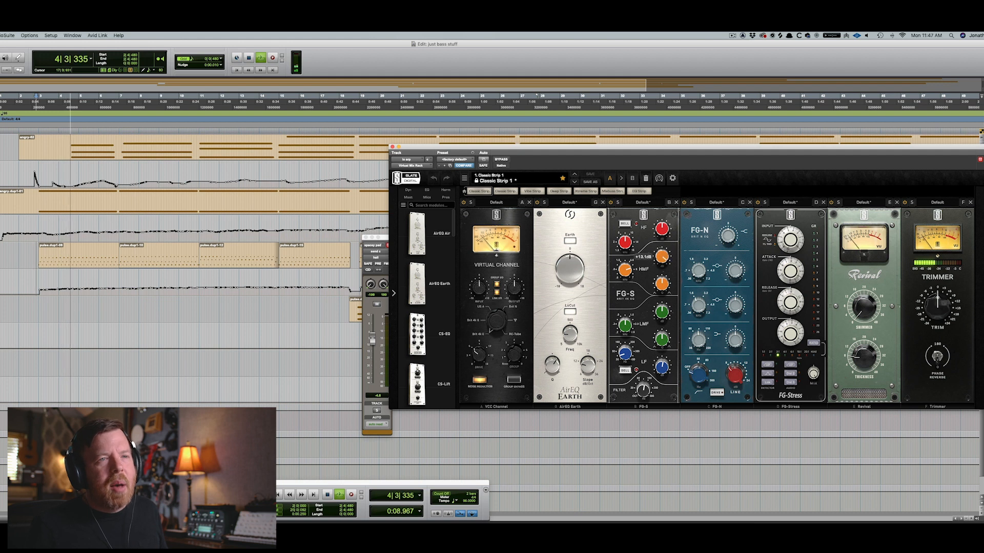
key(space)
key(r)
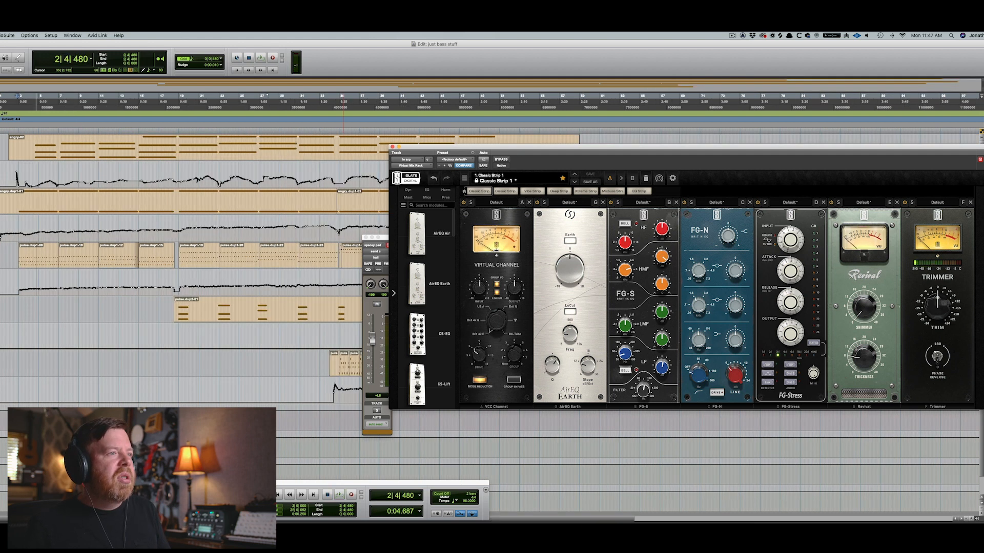
click(280, 256)
key(space)
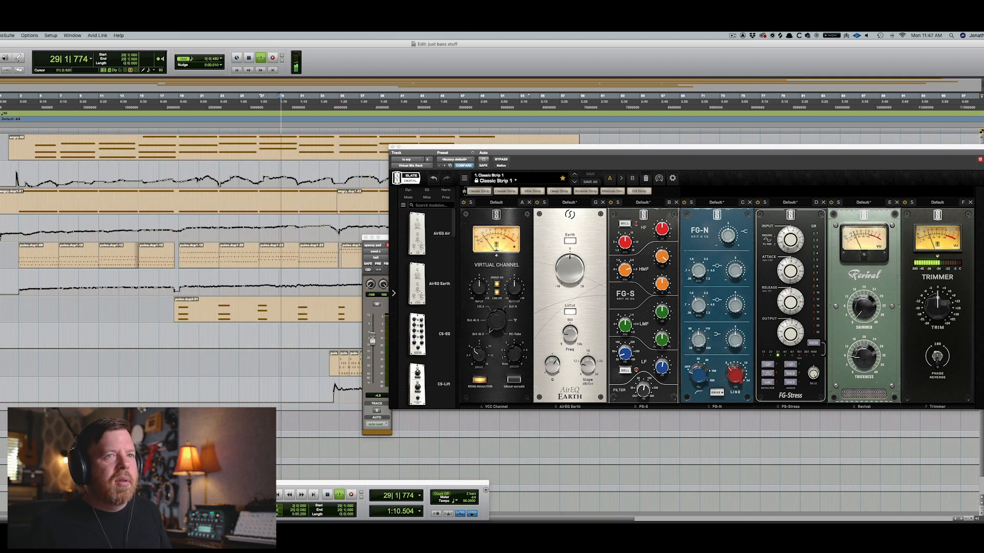
key(r)
key(space)
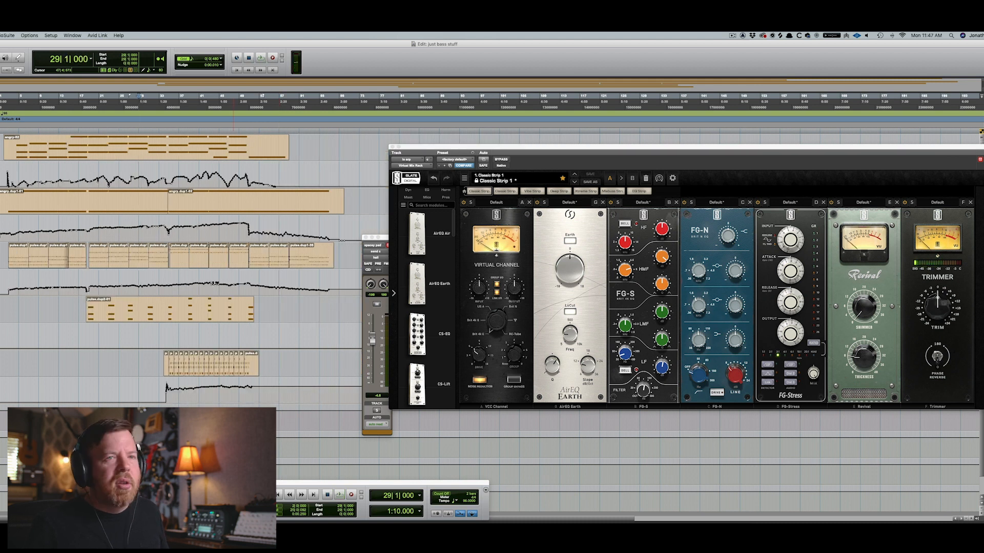
Place the cursor around bar 47 and play that section back twice.
click(233, 257)
key(space)
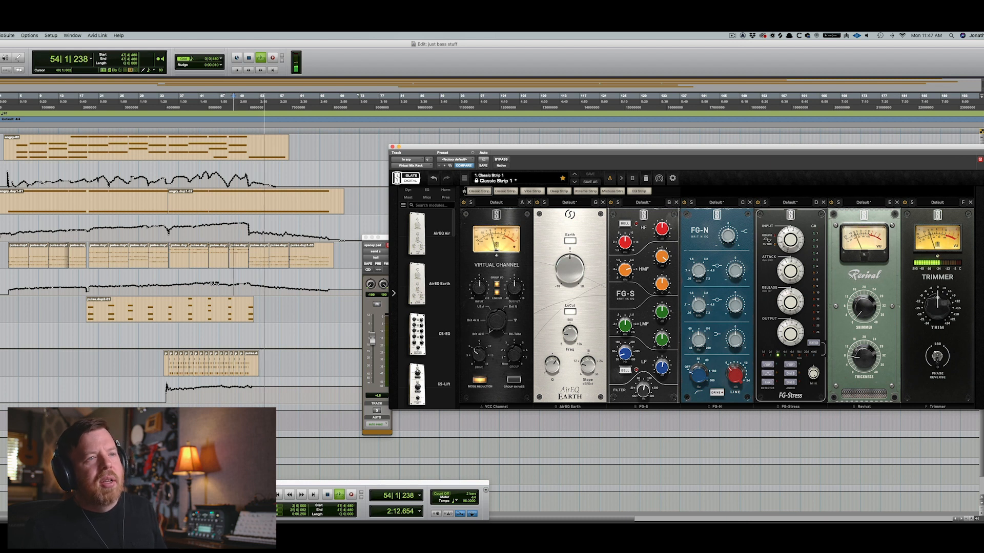
key(space)
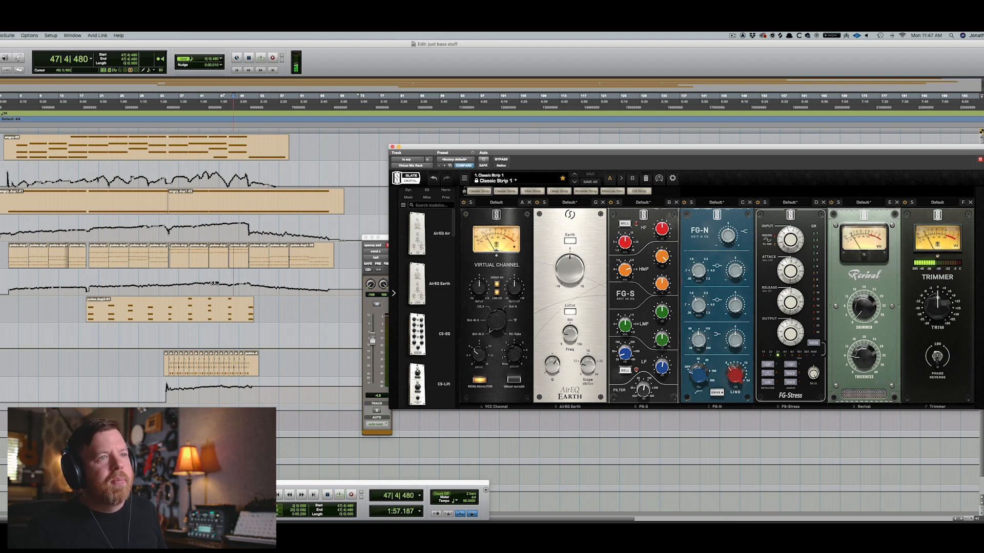
key(space)
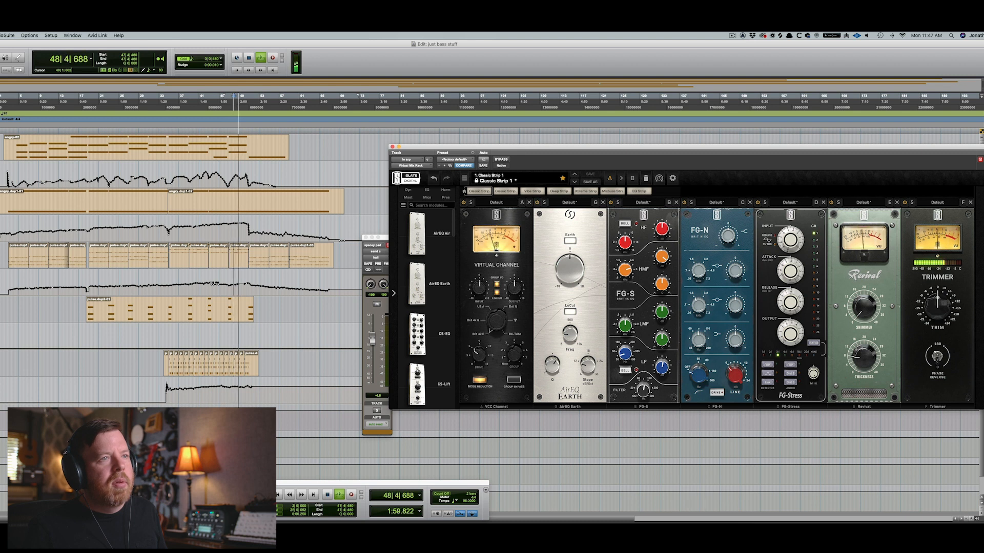
key(space)
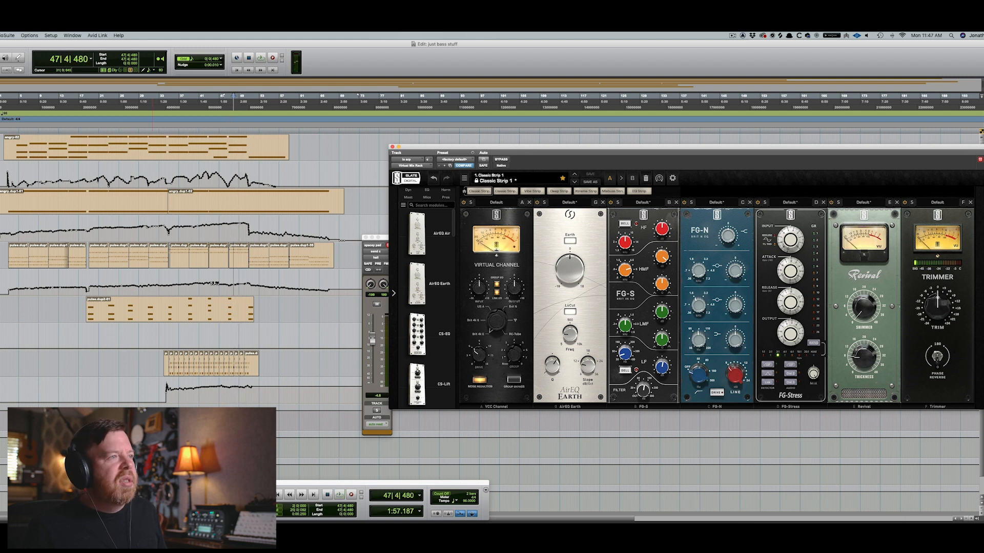
Place the cursor near bar 53 and play the ending section.
click(261, 333)
key(space)
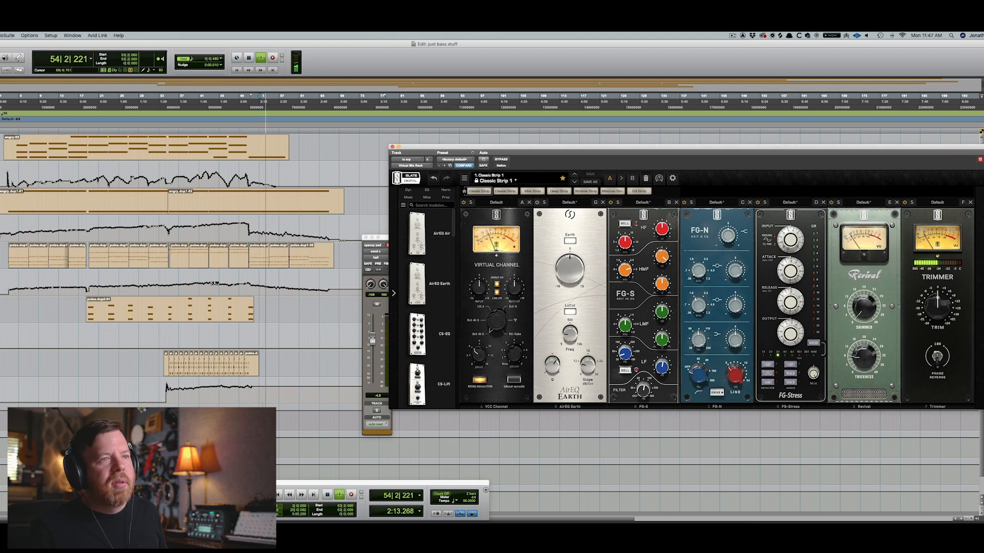
key(space)
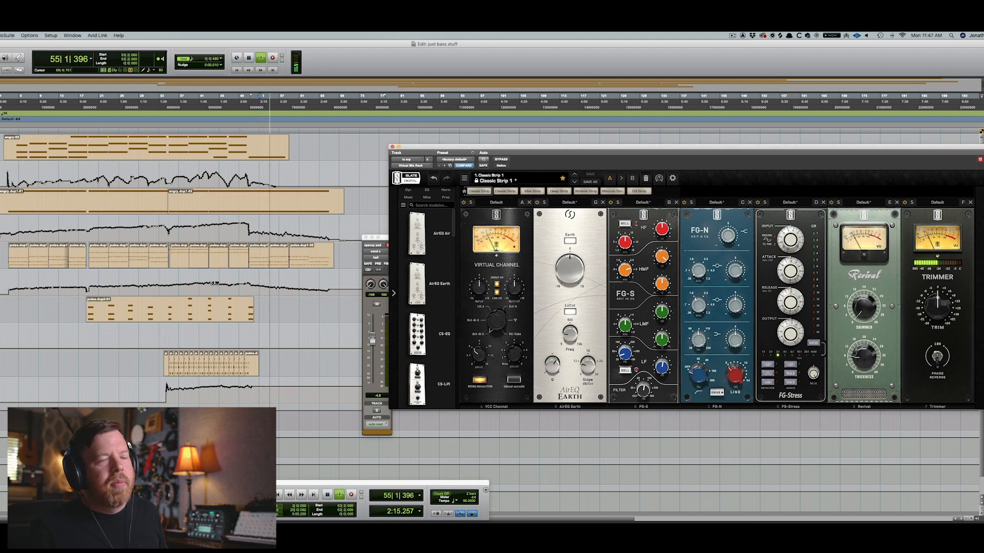
mouse_move(569, 335)
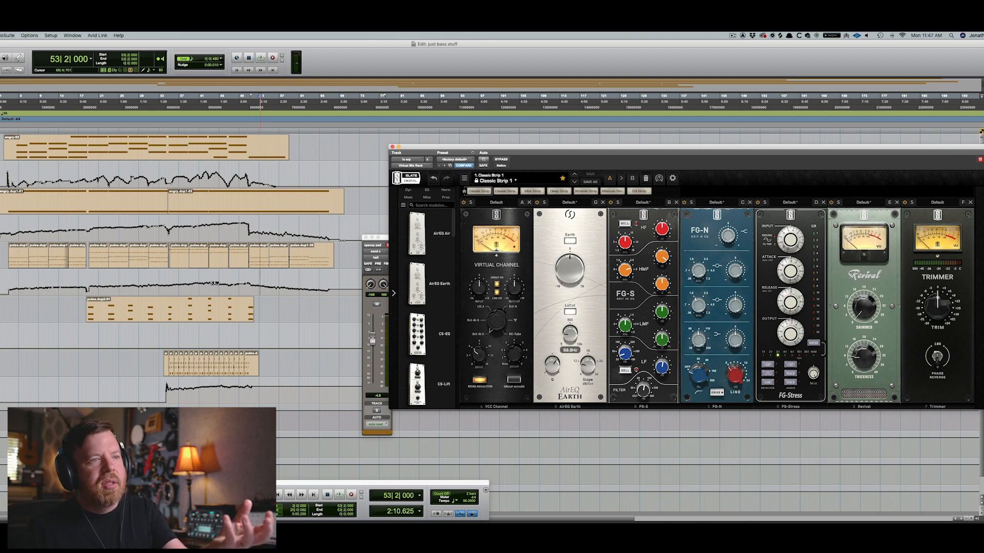
Start playback and switch the open plug-in window to the Little AlterBoy insert.
mouse_move(552, 365)
mouse_move(588, 364)
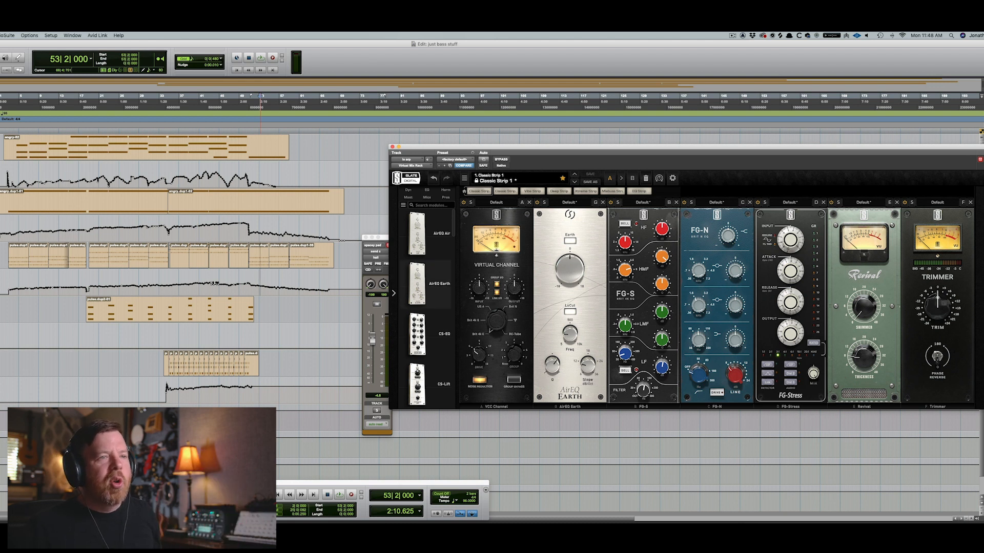
mouse_move(425, 284)
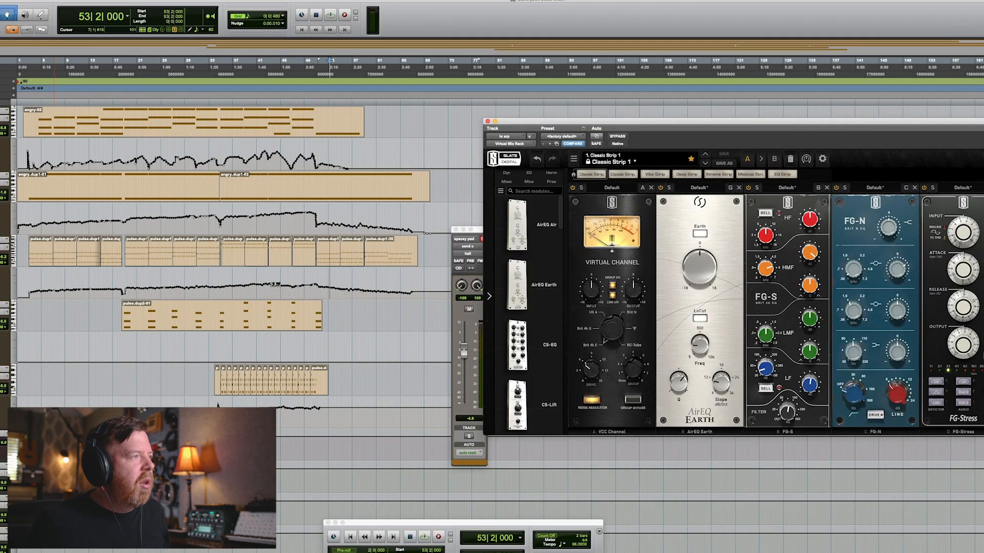
key(space)
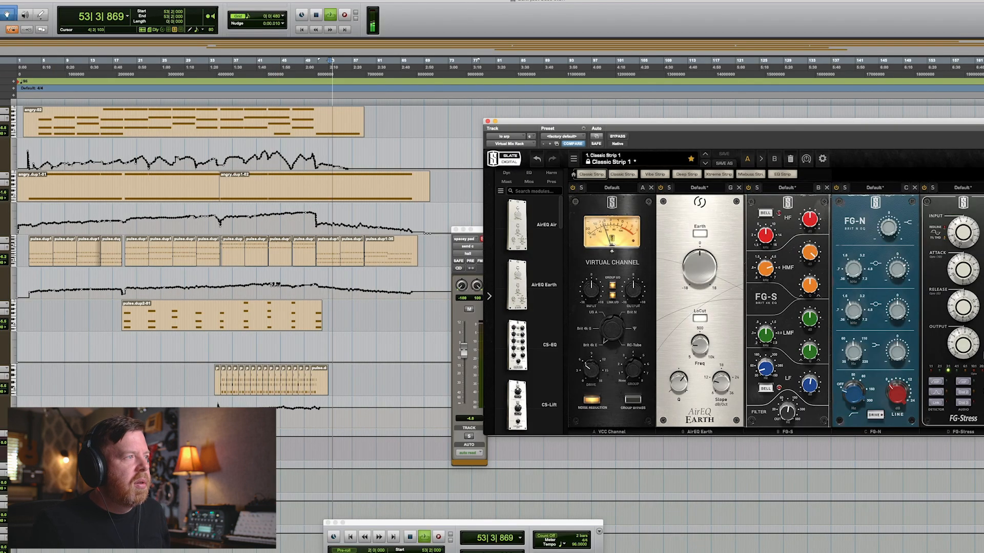
click(618, 137)
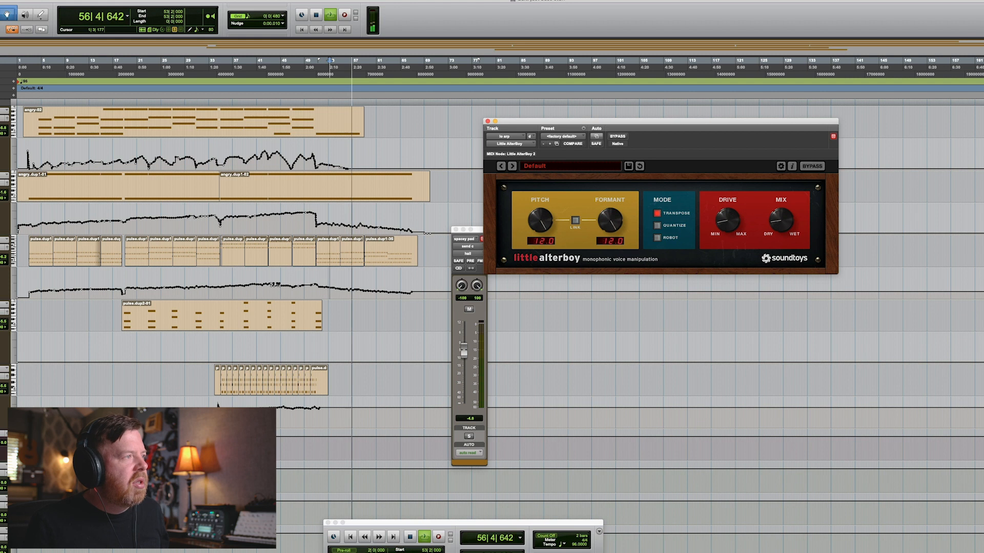
Stop and restart playback around bar 18 with the Kontakt BASS.IC instrument window open.
key(space)
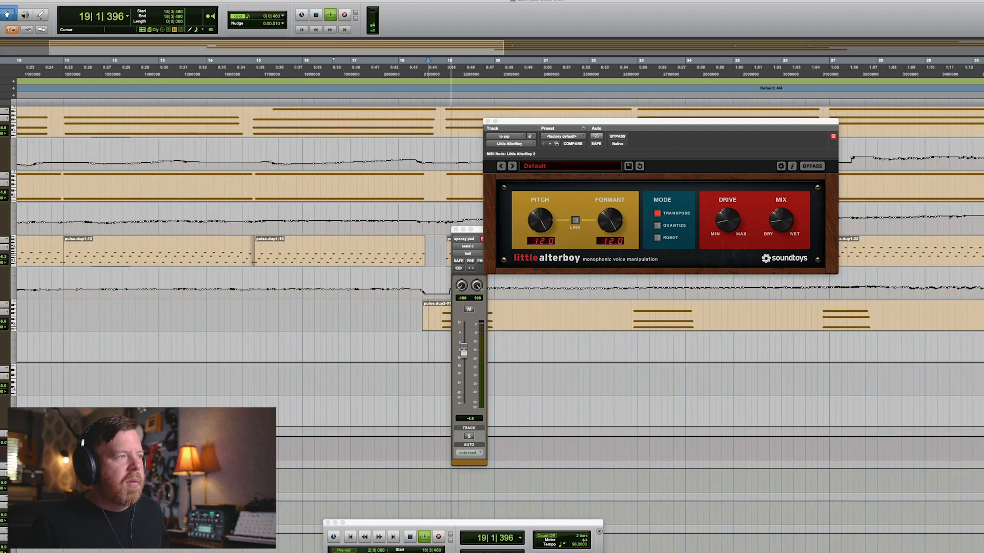
key(space)
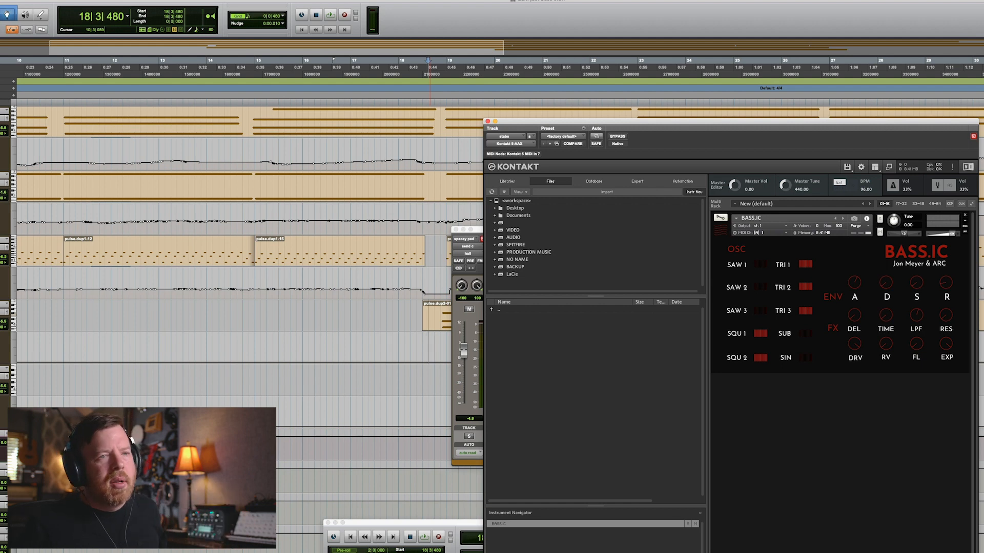
scroll(236, 231, right, 5)
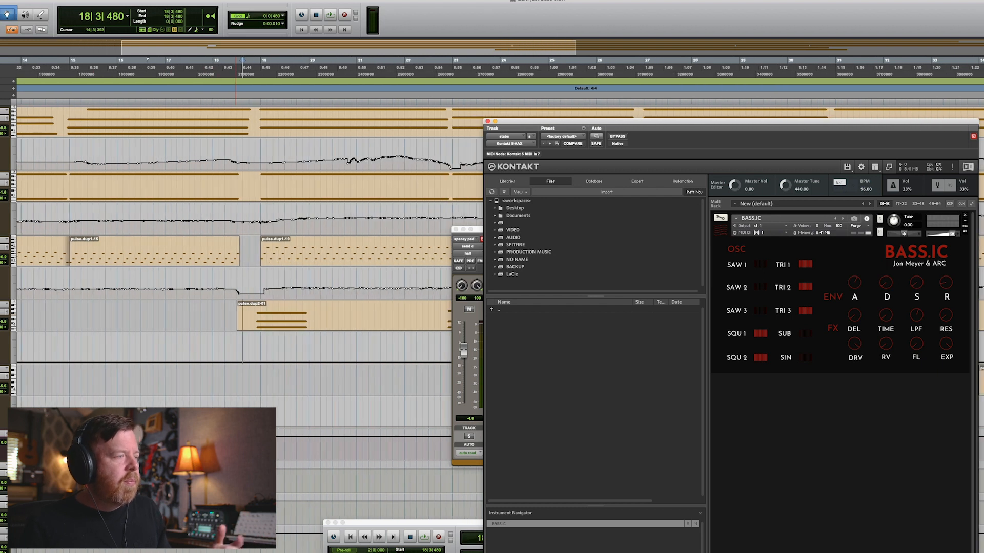
key(space)
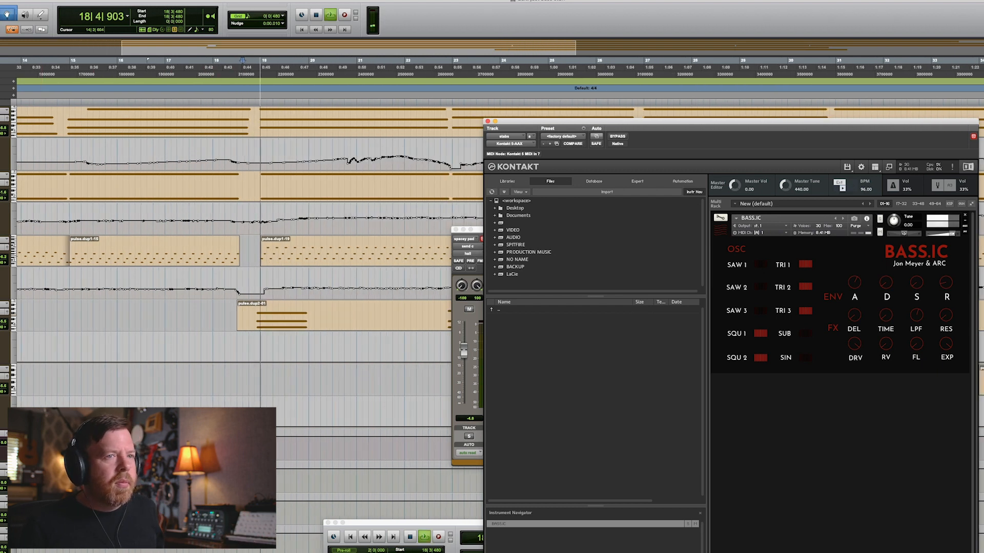
Glance at the Mix window, return to the Edit window and stop playback.
key(super+equal)
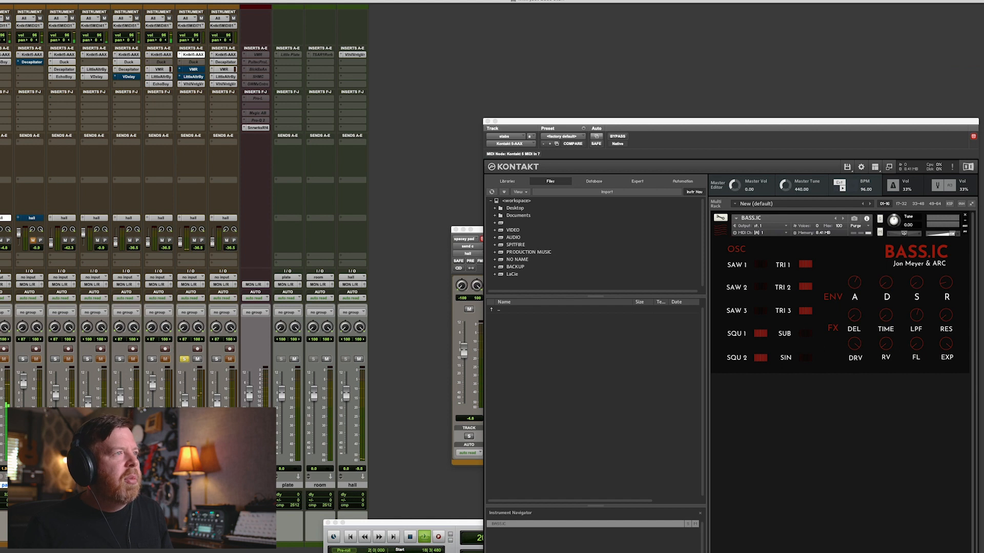
key(super+equal)
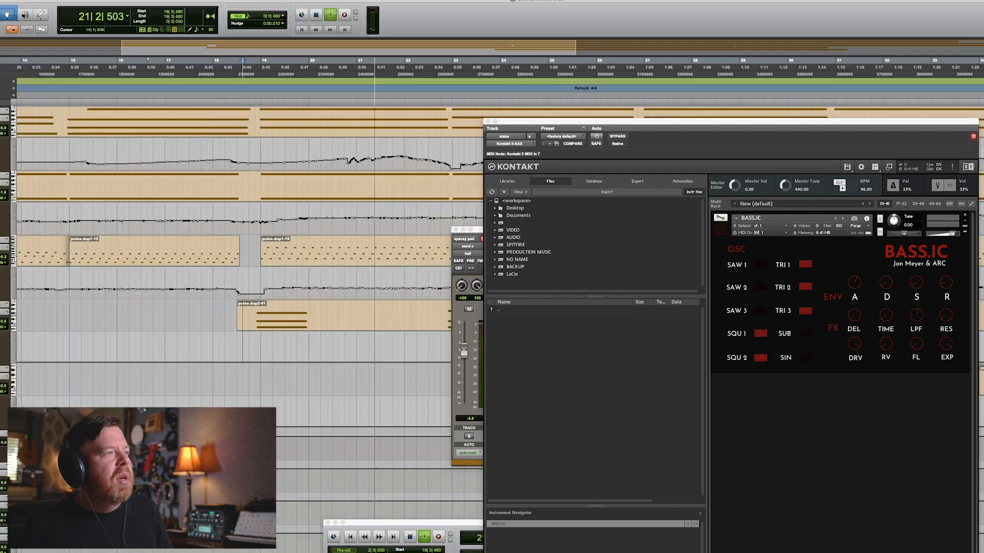
key(space)
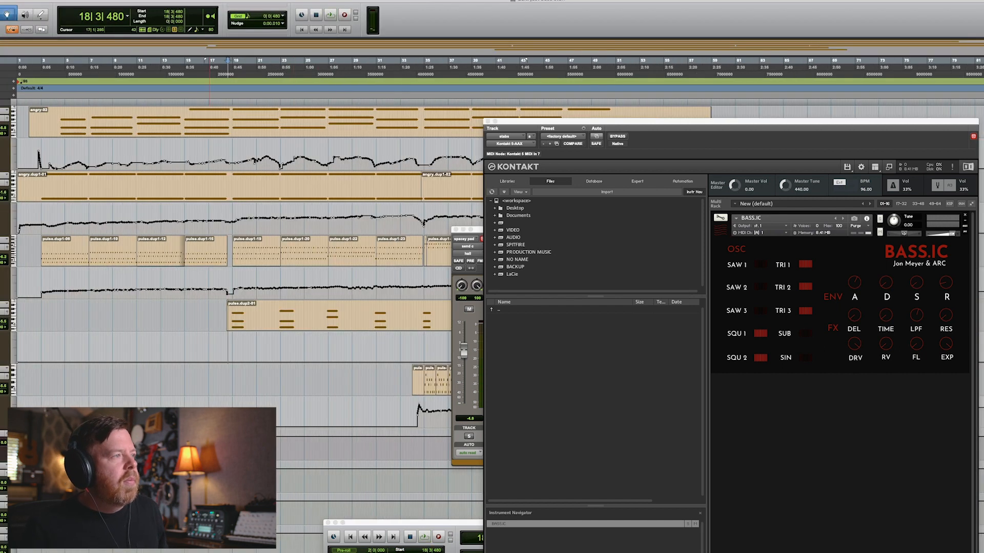
Zoom in on the section around bar 18 and play it briefly.
key(ctrl+Up)
key(ctrl+Down)
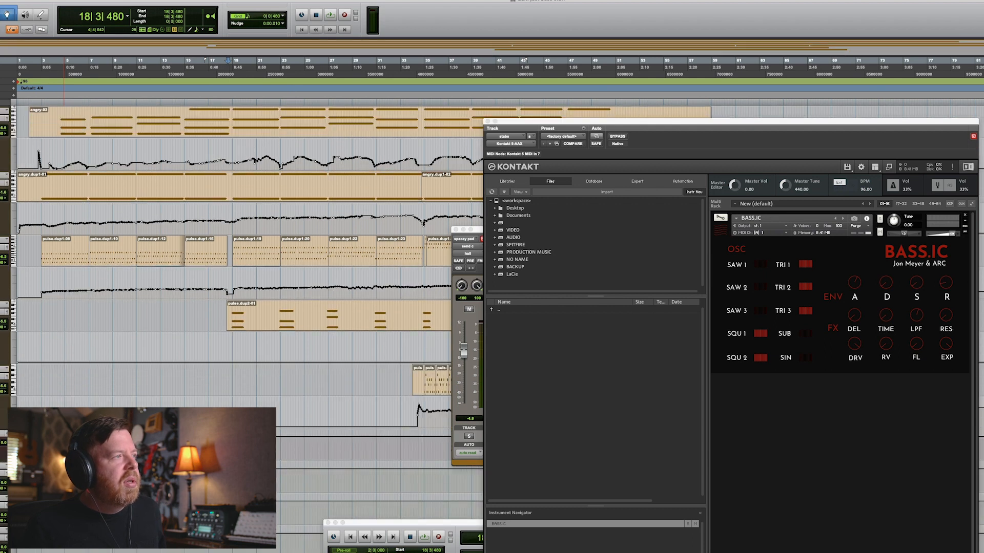
key(super+bracketright)
key(super+bracketright)
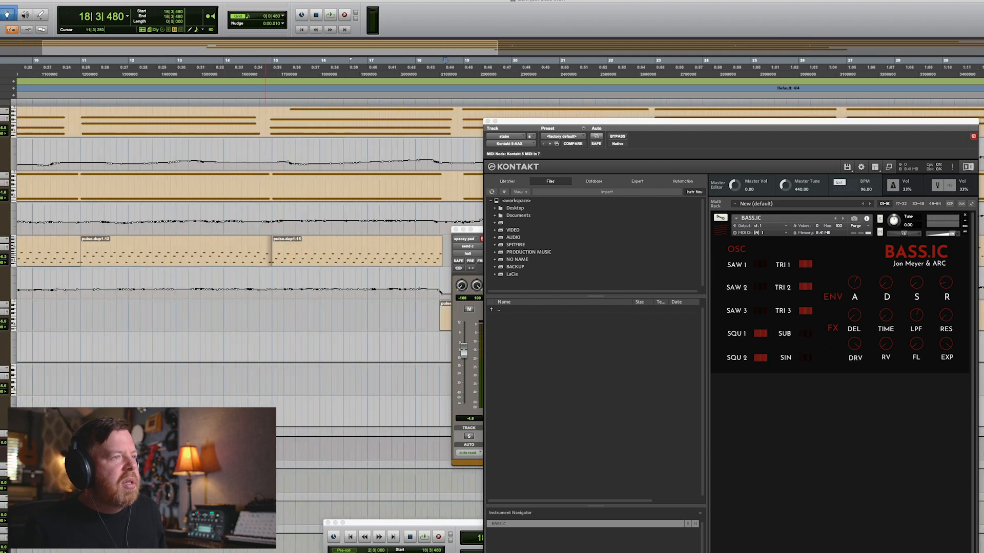
key(space)
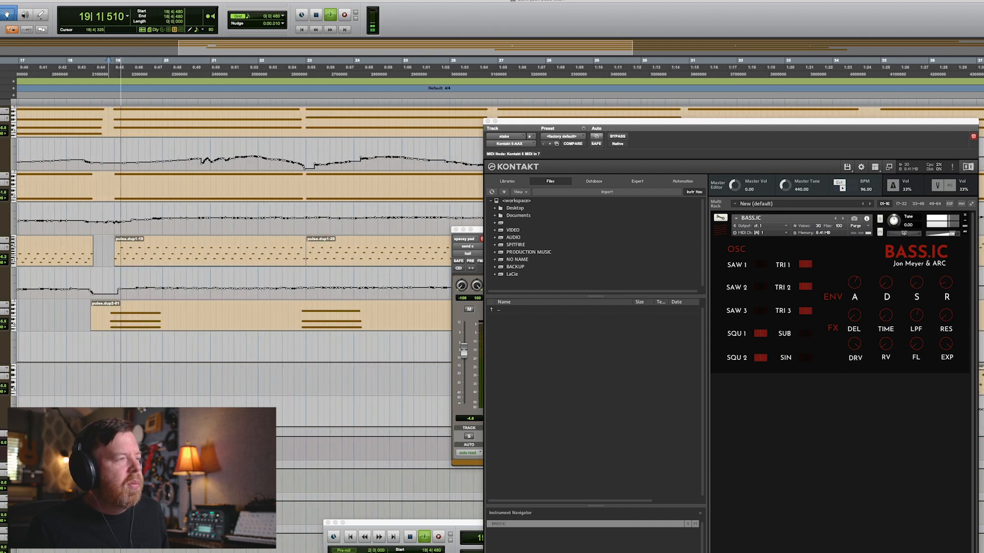
key(space)
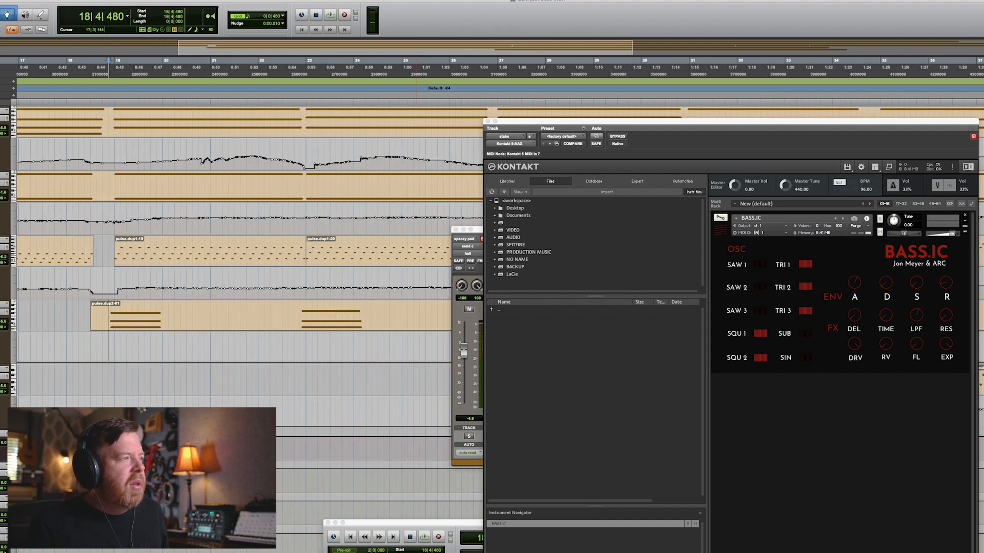
Close the Kontakt window and replay the bar 18 section several times with the Slate channel strip shown.
key(super+w)
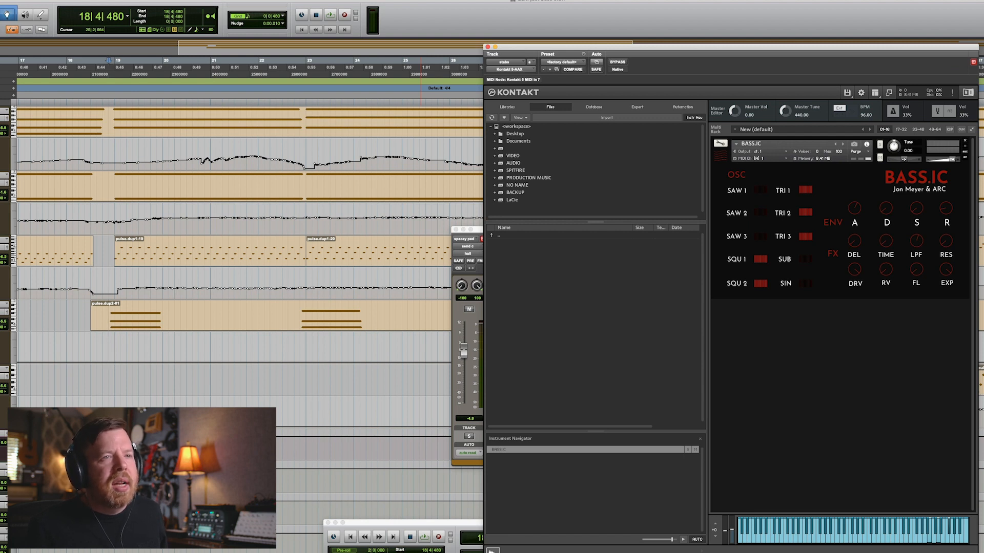
key(space)
key(space)
key(space)
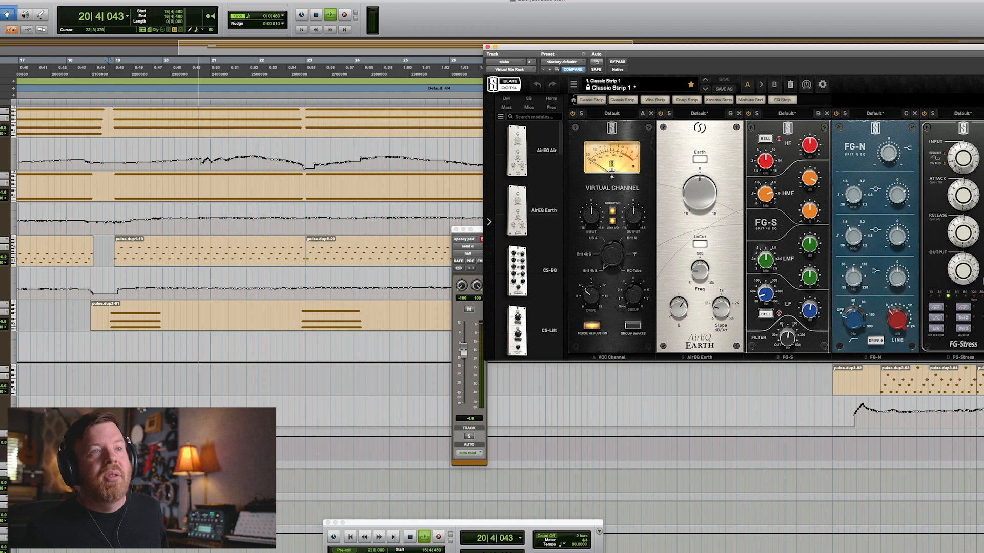
key(space)
key(space)
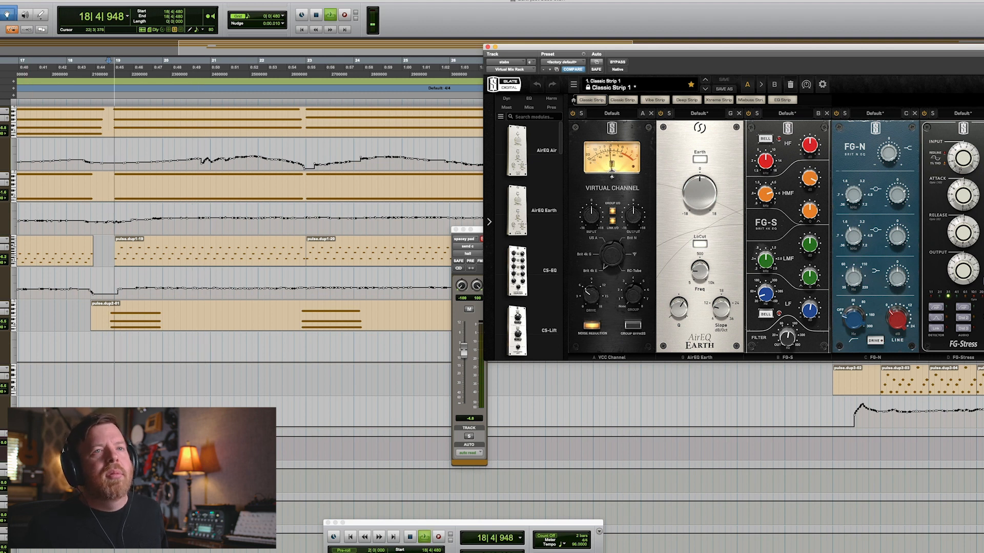
Enlarge the track heights and keep replaying the passage from bar 18.
key(space)
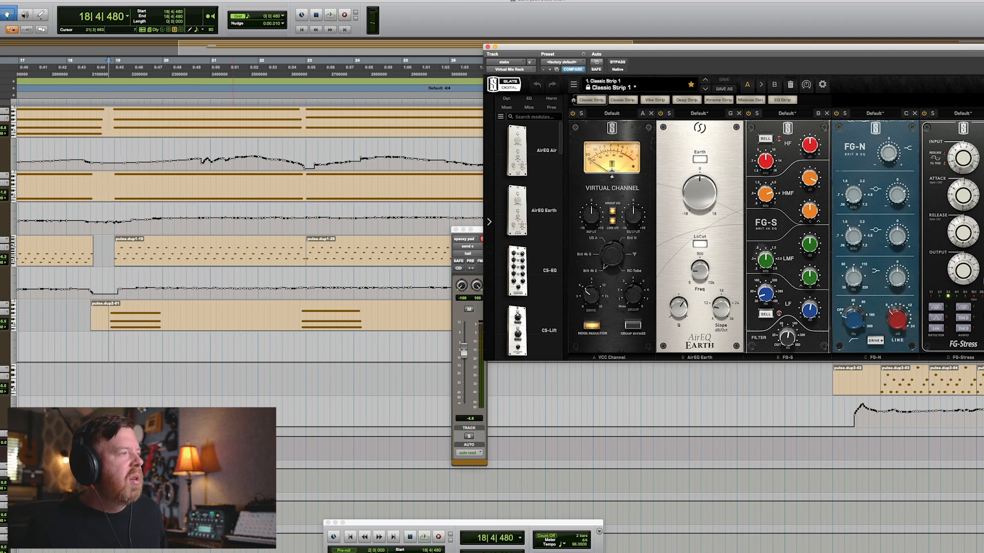
key(space)
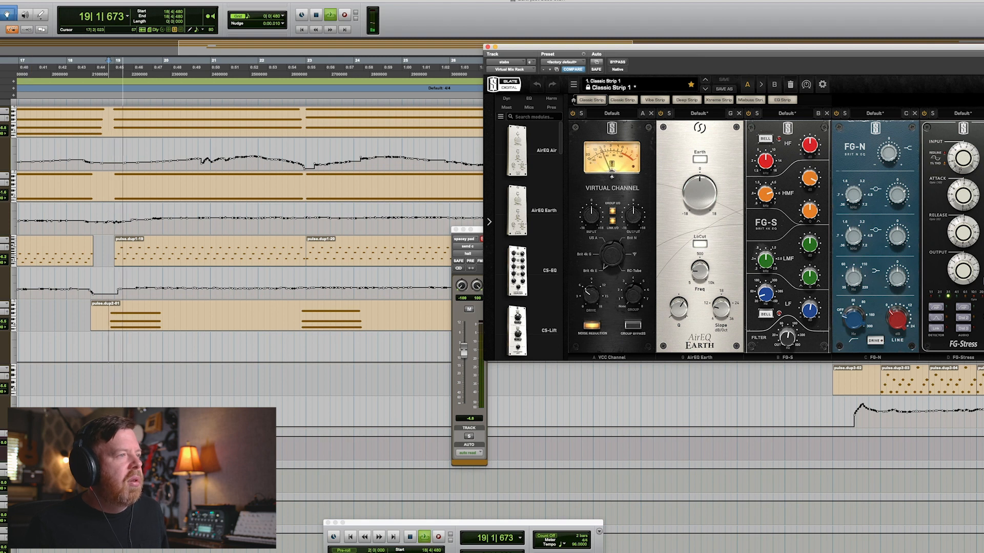
key(space)
key(space)
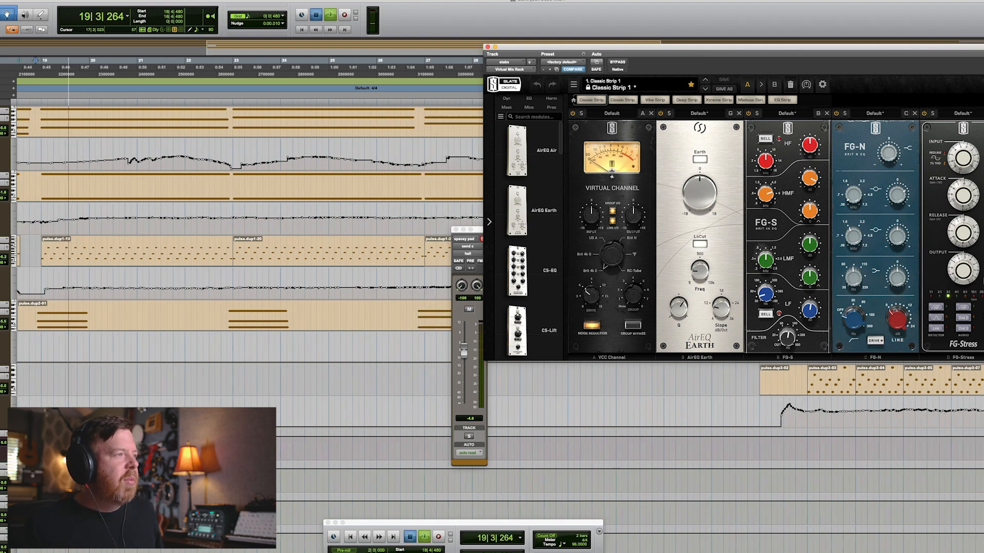
key(space)
key(ctrl+alt+Up)
key(ctrl+alt+Up)
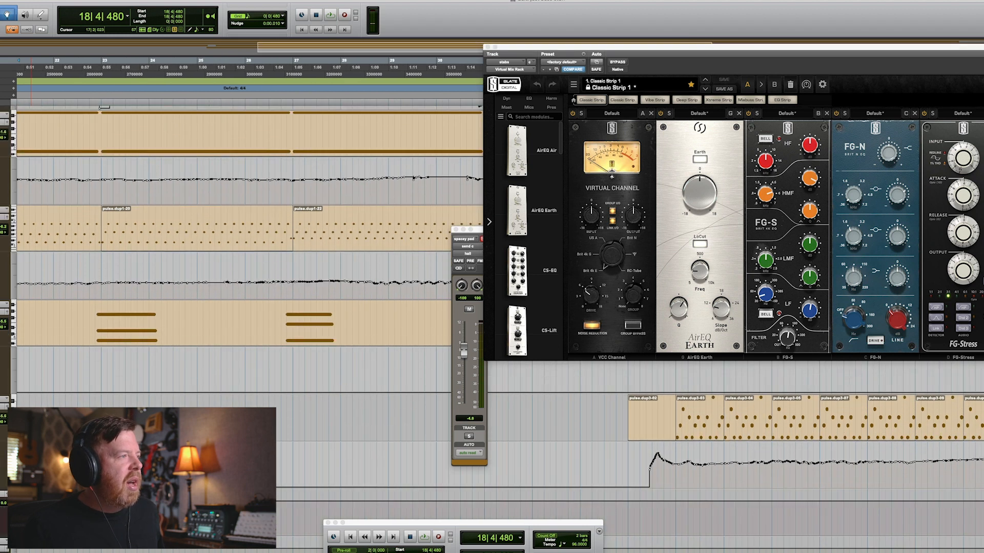
key(space)
Zoom out and play from bar 18 with the Valhalla VintageVerb window open.
scroll(246, 251, left, 7)
key(space)
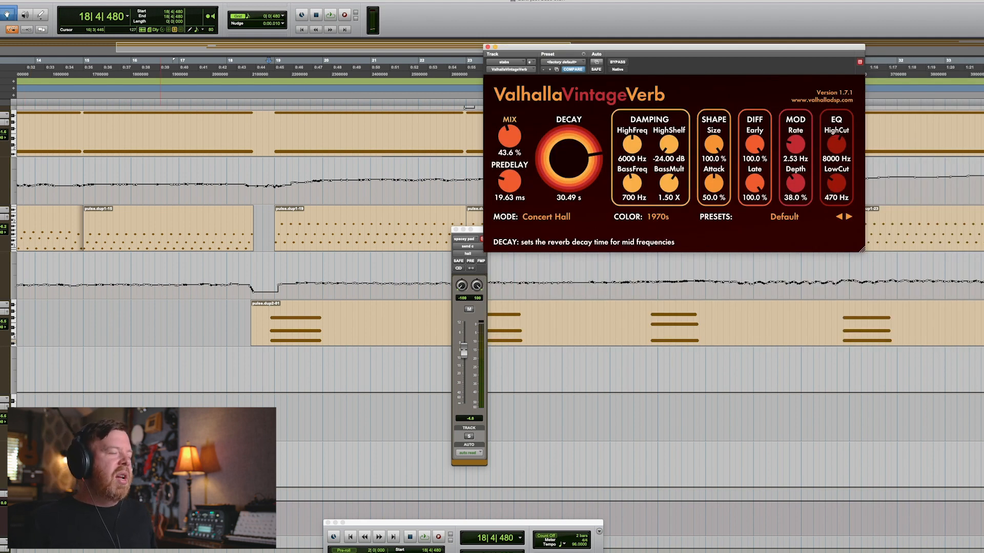
key(space)
key(r)
key(r)
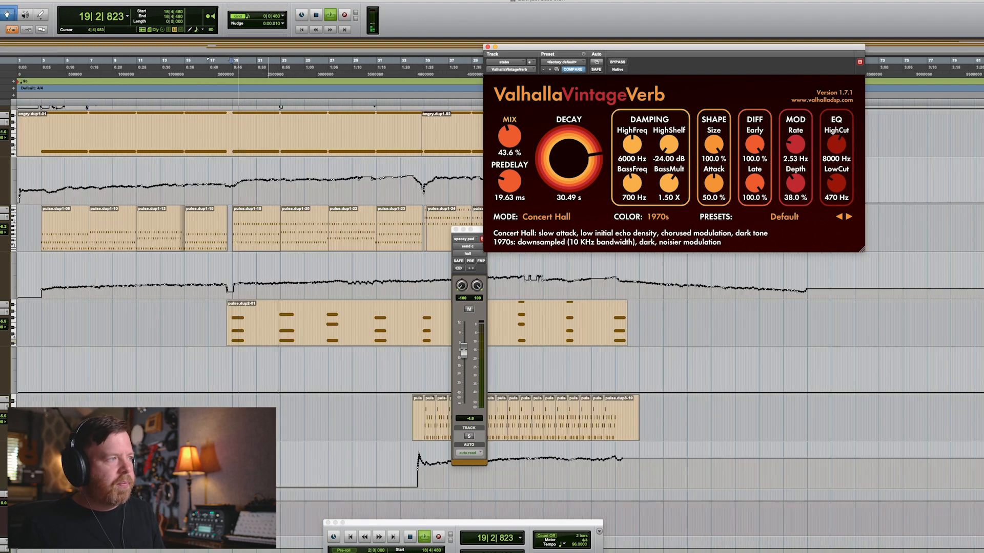
key(space)
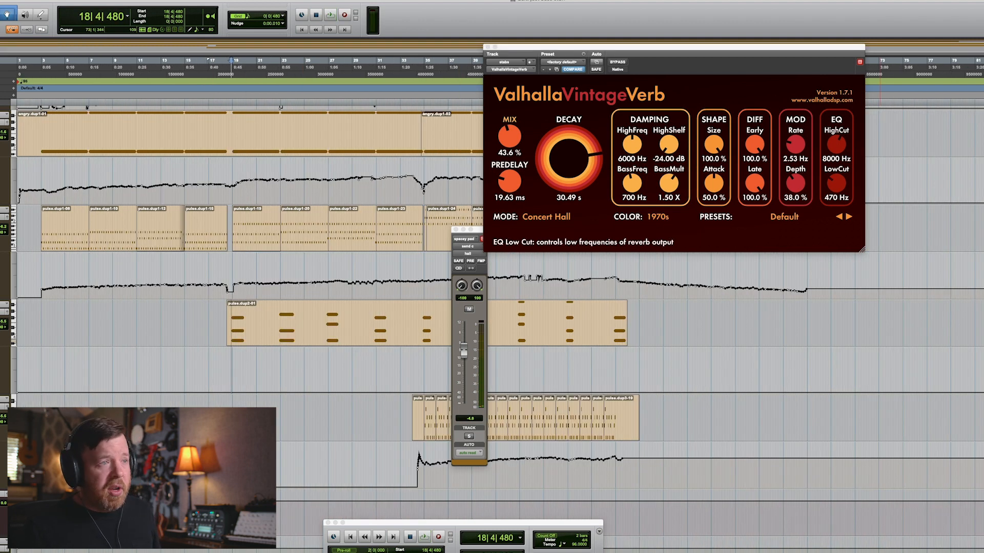
key(space)
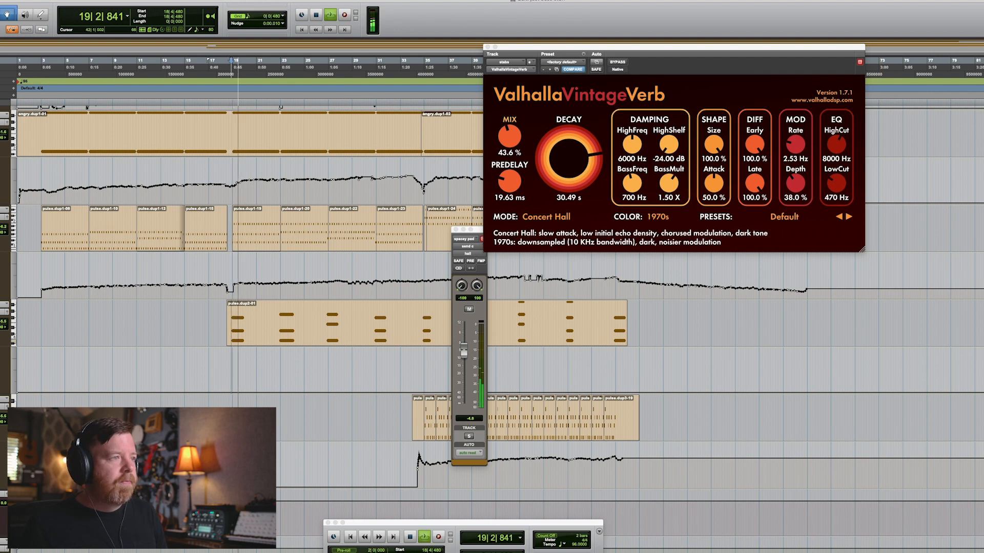
Play the section from bar 34, zooming in and back out across the timeline.
key(t)
key(r)
key(r)
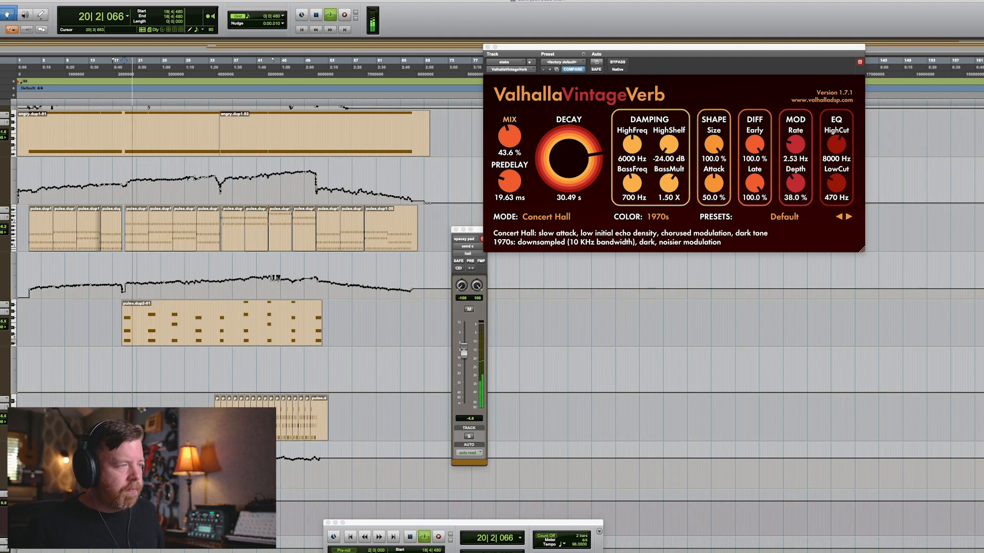
key(space)
key(t)
key(t)
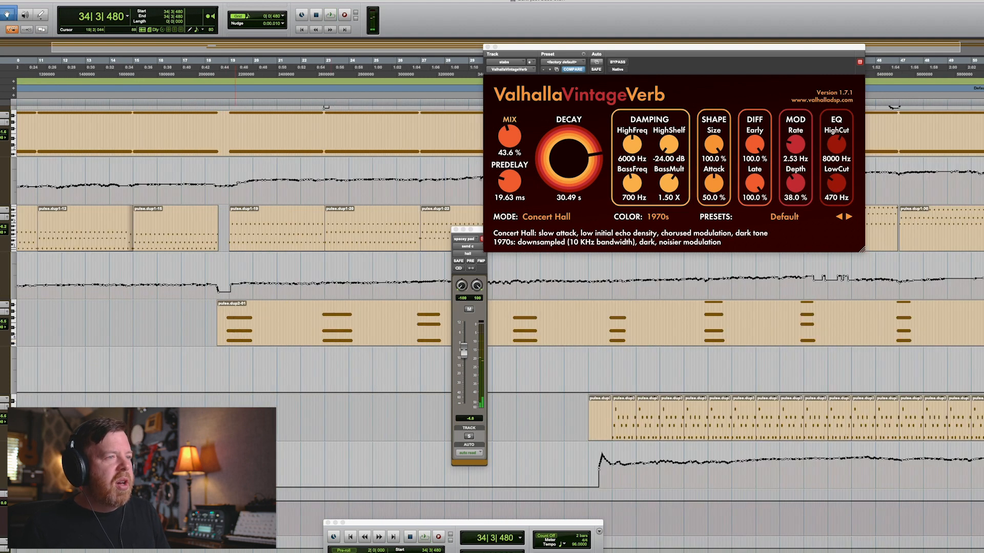
scroll(413, 323, down, 1)
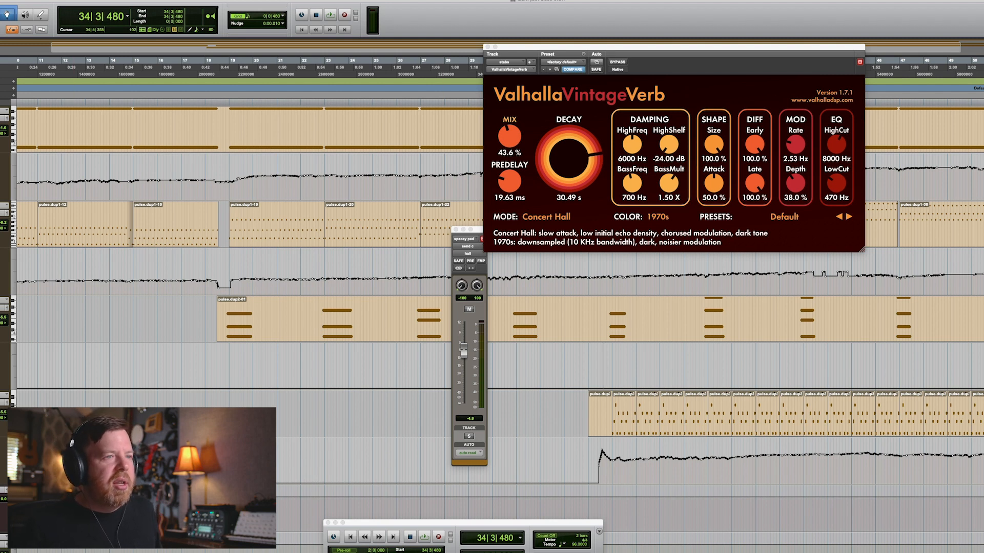
key(space)
key(super+bracketright)
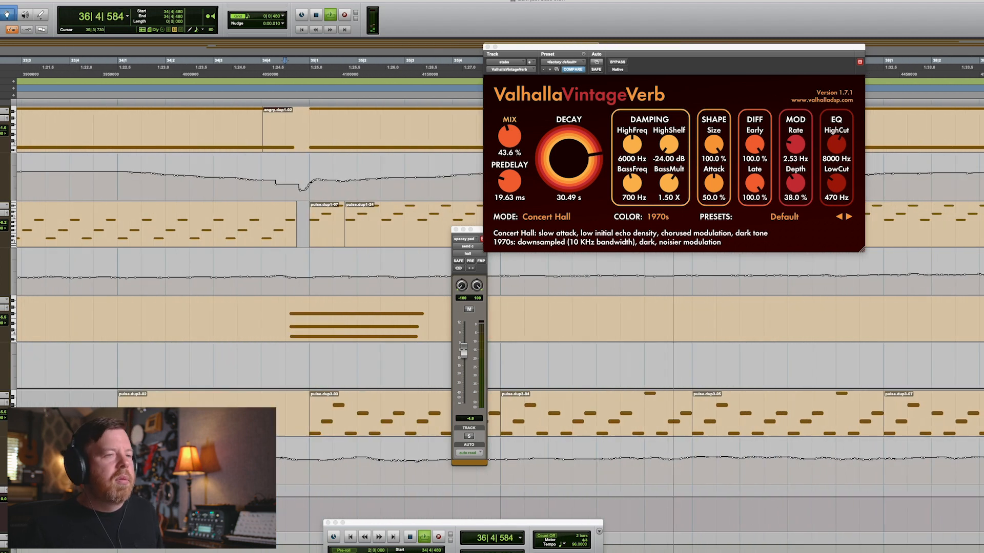
key(super+bracketleft)
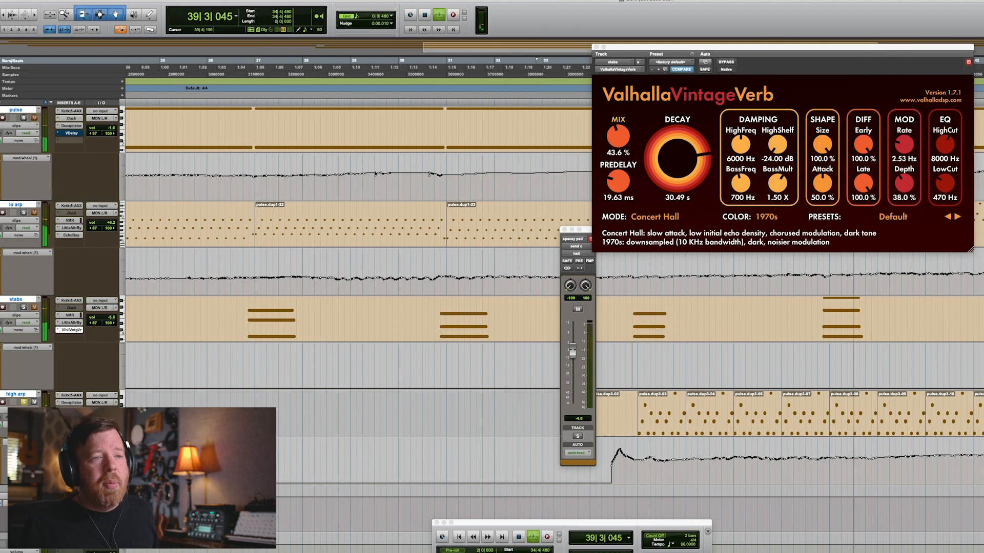
key(space)
key(super+bracketleft)
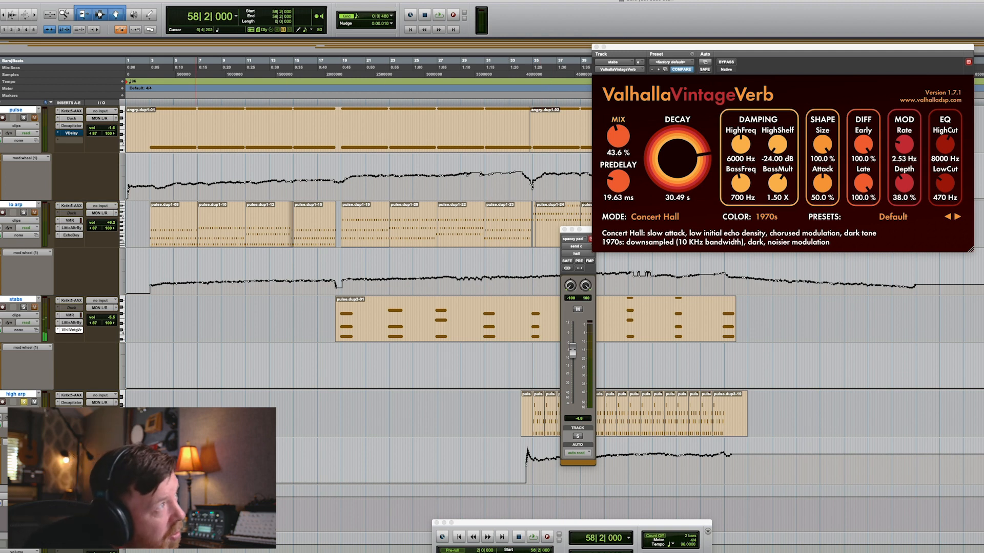
Open the Step Input event operation window.
click(190, 0)
mouse_move(103, 0)
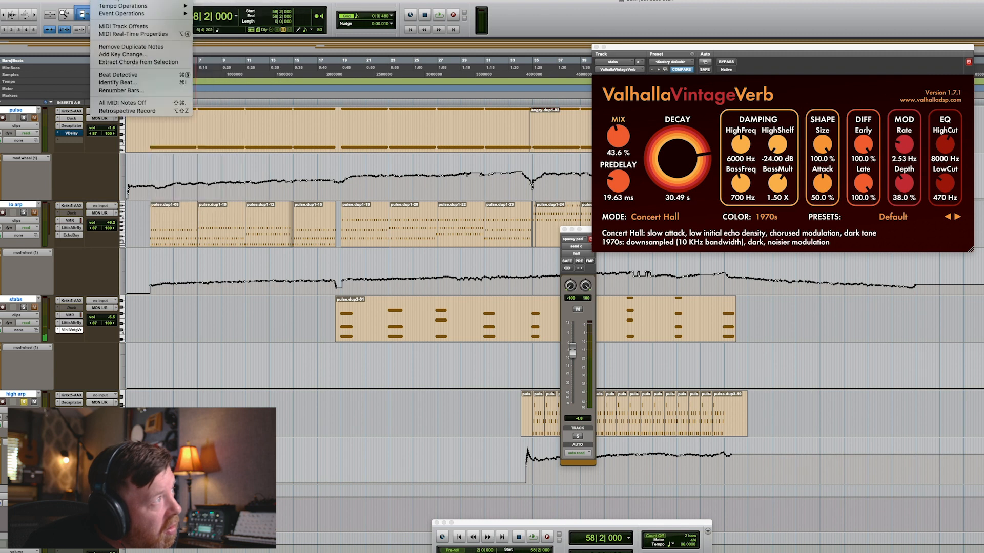
mouse_move(121, 14)
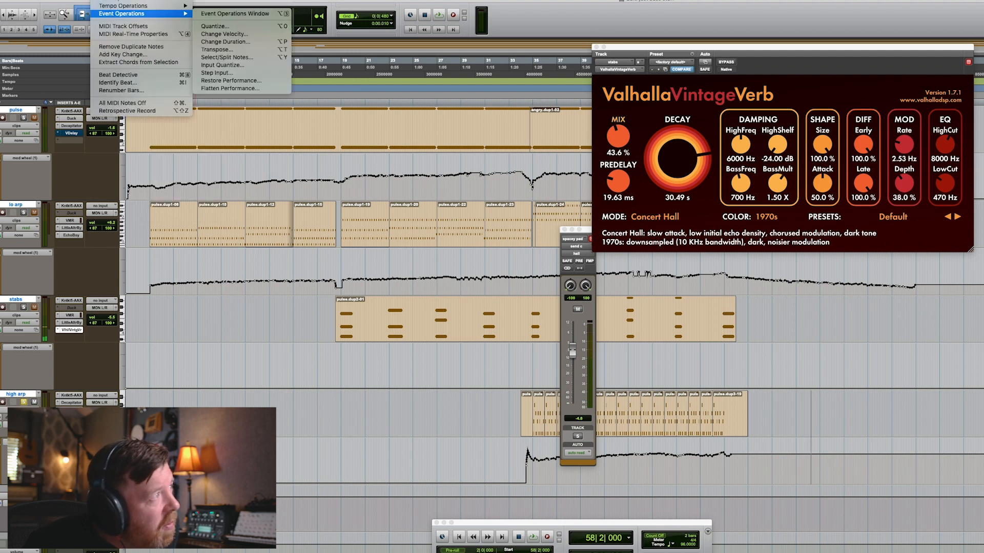
click(217, 73)
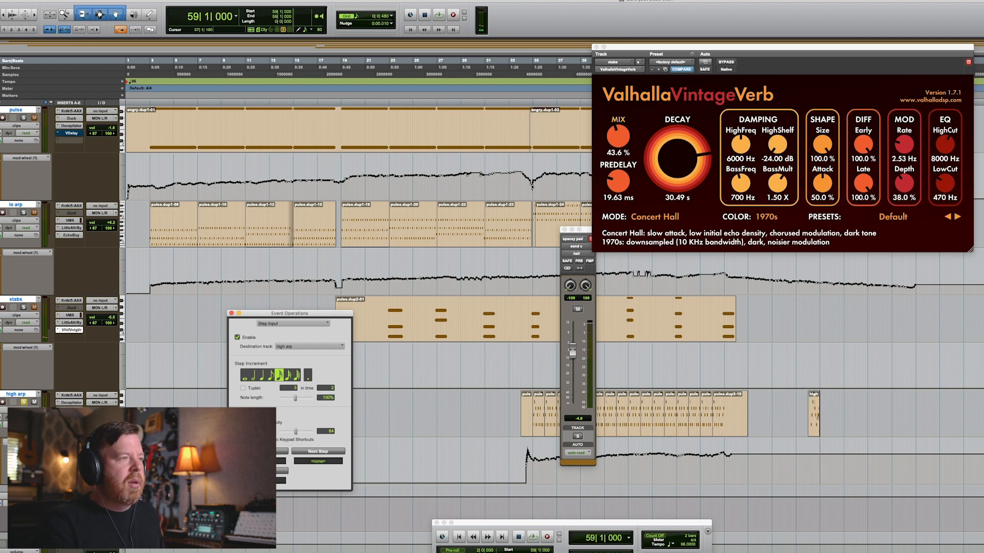
Zoom in around bar 34 and replay the section from there several times.
click(807, 448)
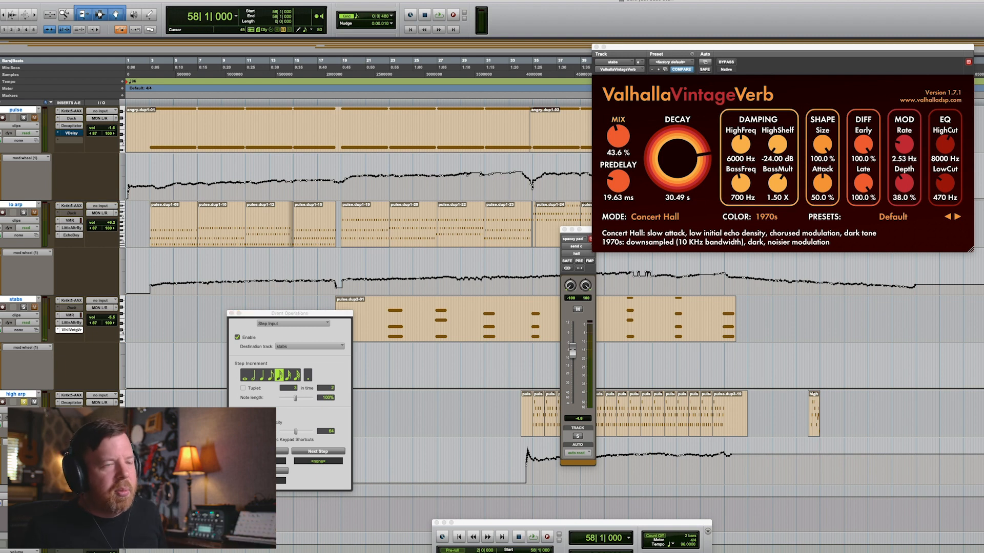
key(space)
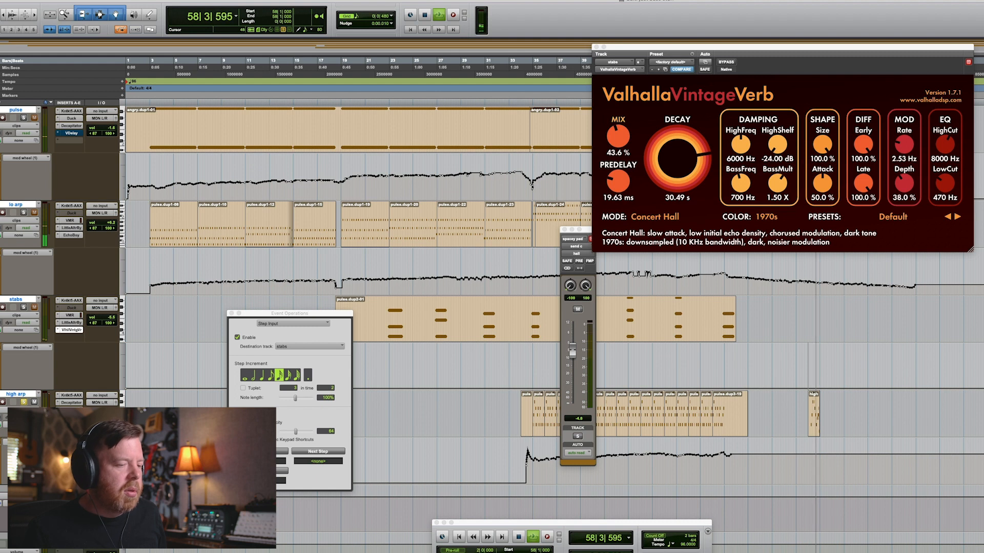
key(super+z)
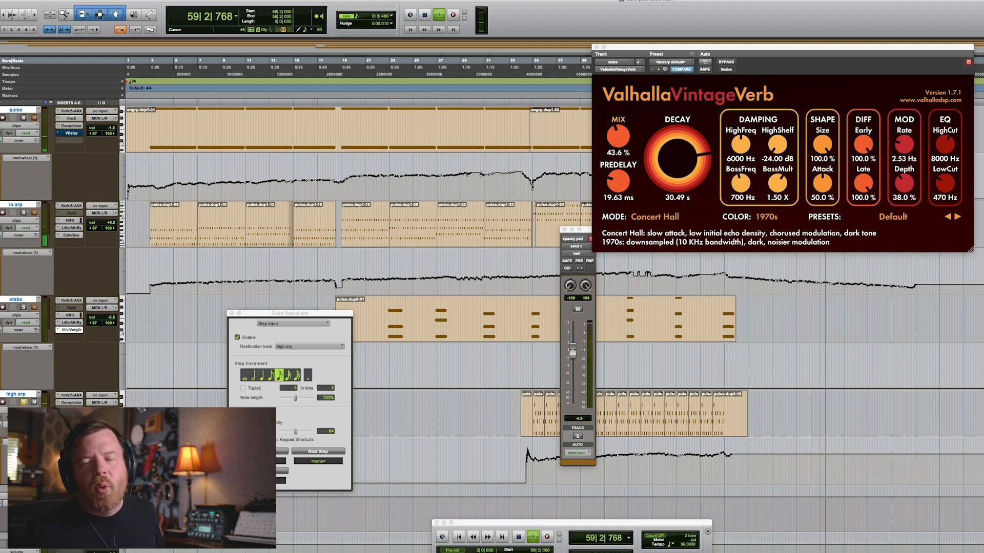
click(518, 359)
click(564, 230)
key(t)
key(t)
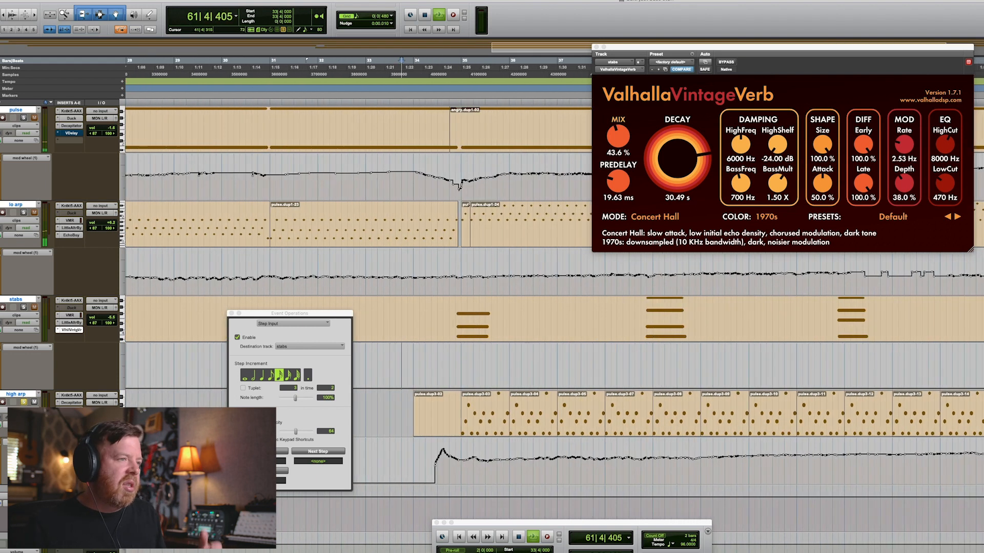
key(space)
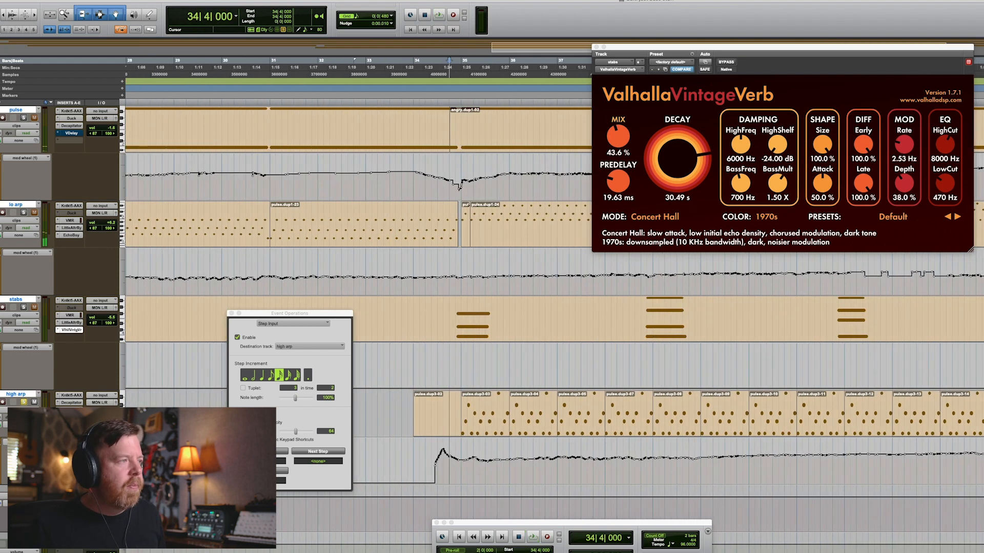
key(space)
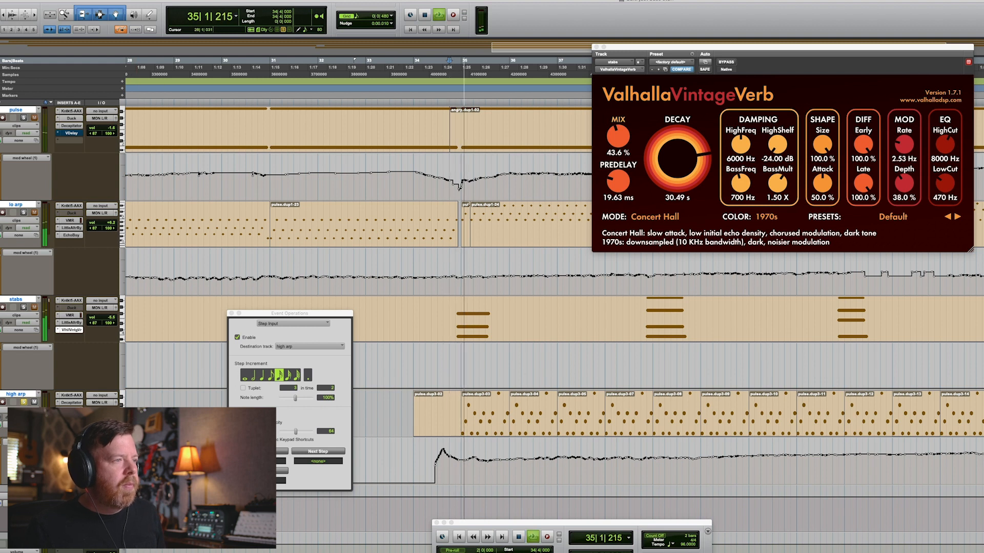
key(space)
key(space)
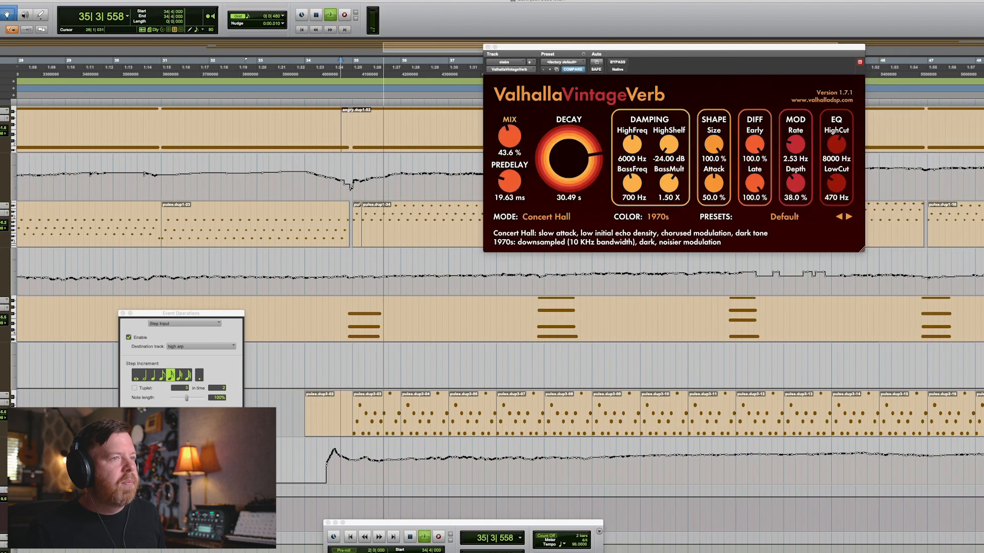
Open the high arp track's instrument and Decapitator windows and play from bar 34.
click(71, 396)
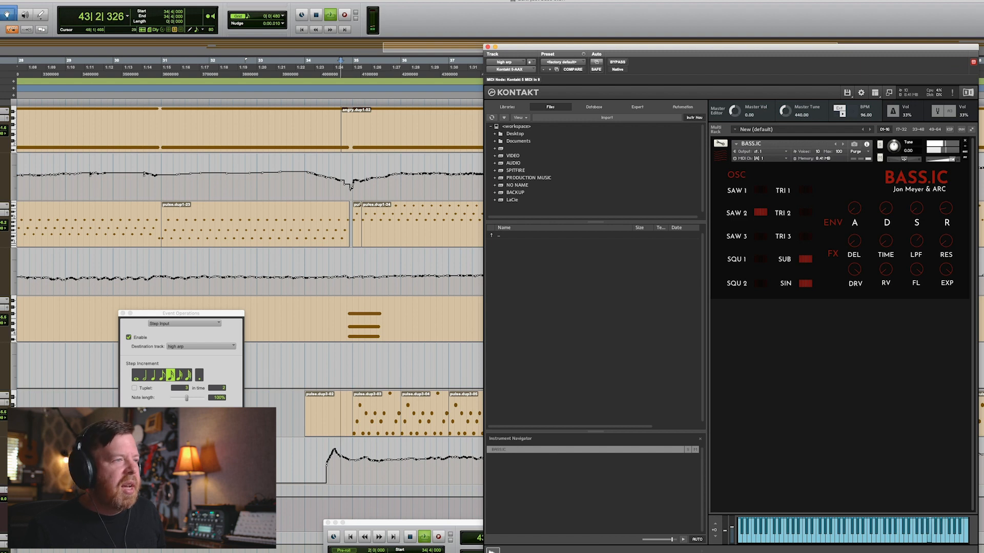
key(space)
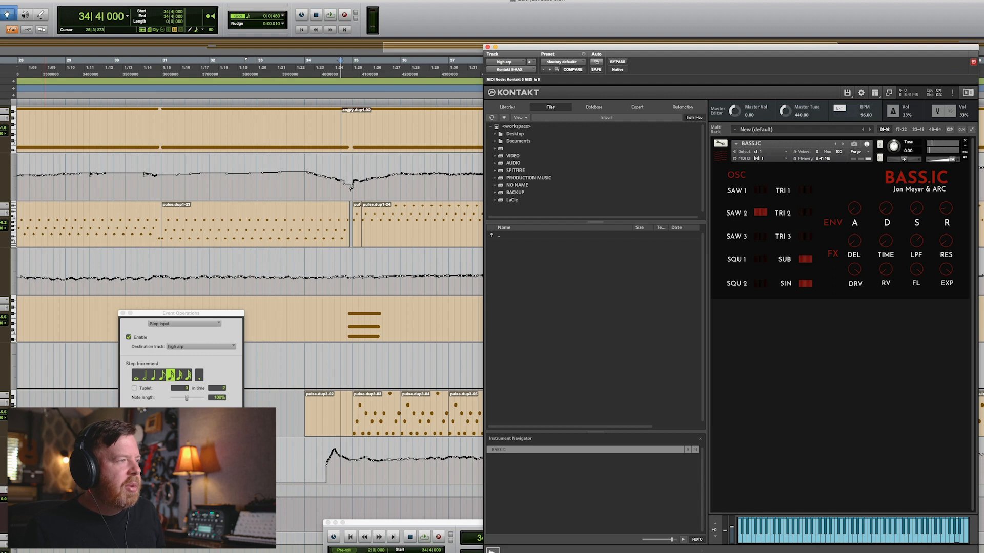
key(space)
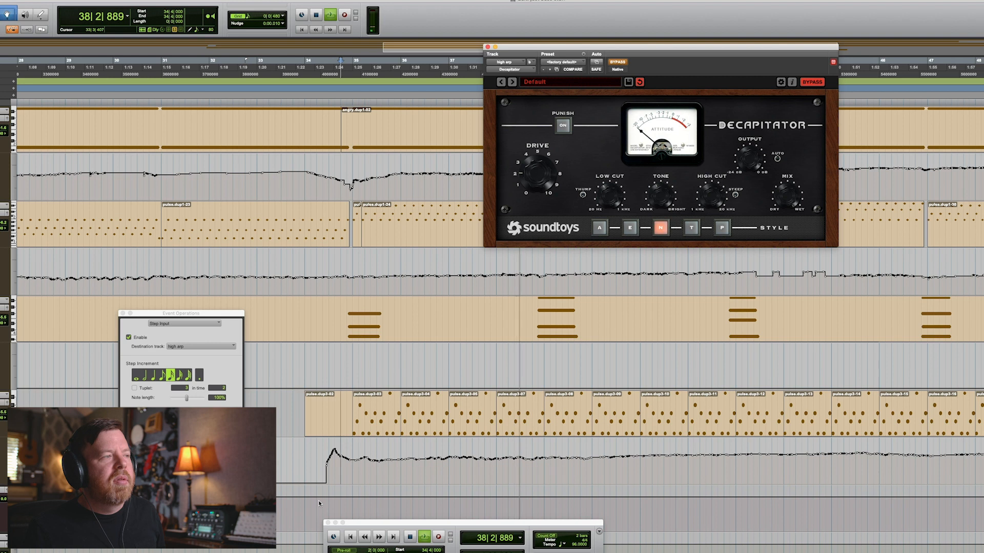
key(space)
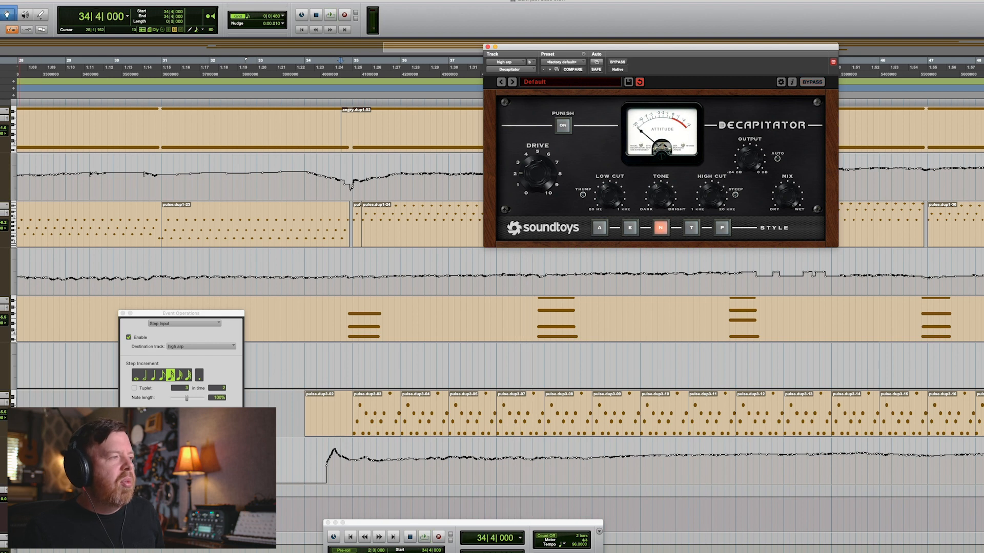
key(space)
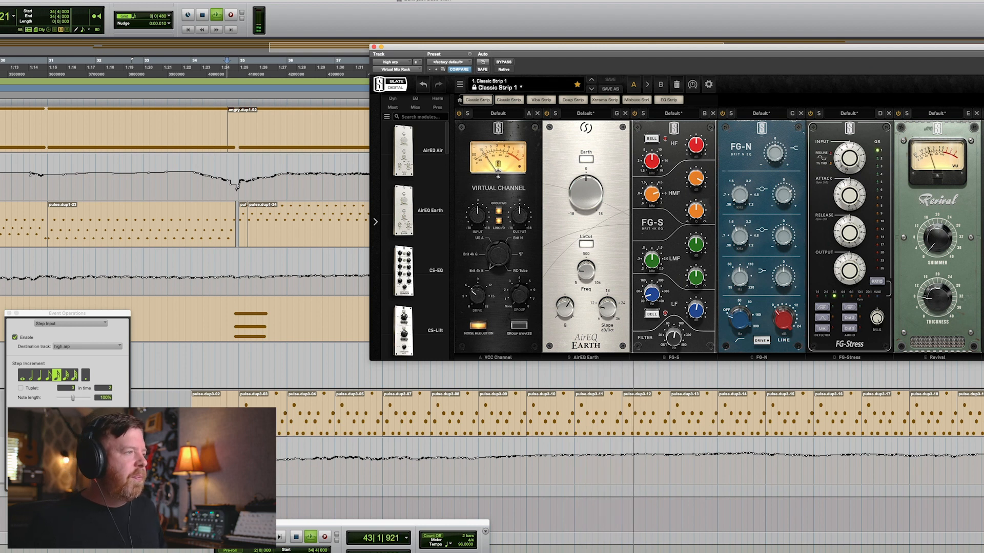
Play with the Virtual Mix Rack open, then zoom out and shrink all track heights.
key(space)
key(space)
key(space)
key(space)
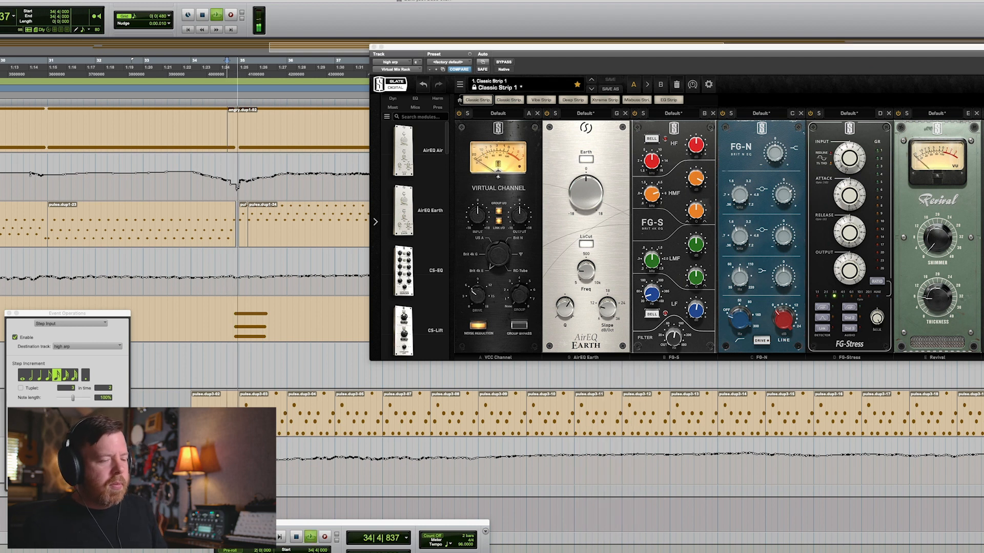
key(r)
key(r)
key(r)
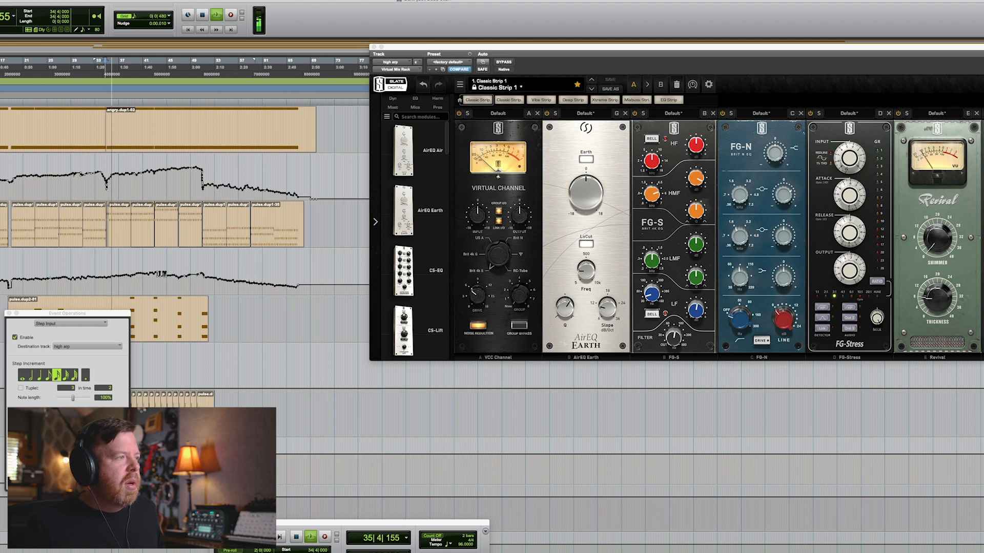
key(ctrl+alt+Down)
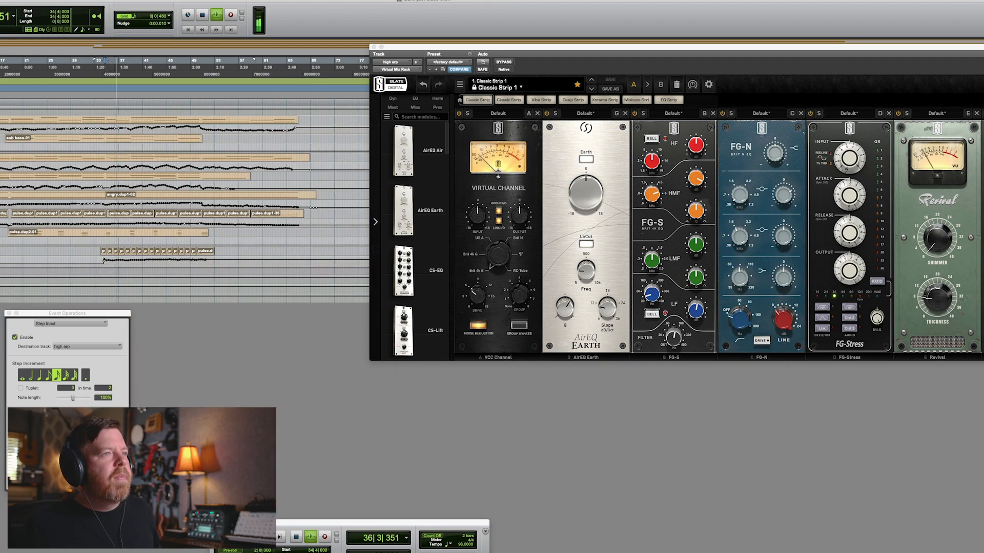
key(space)
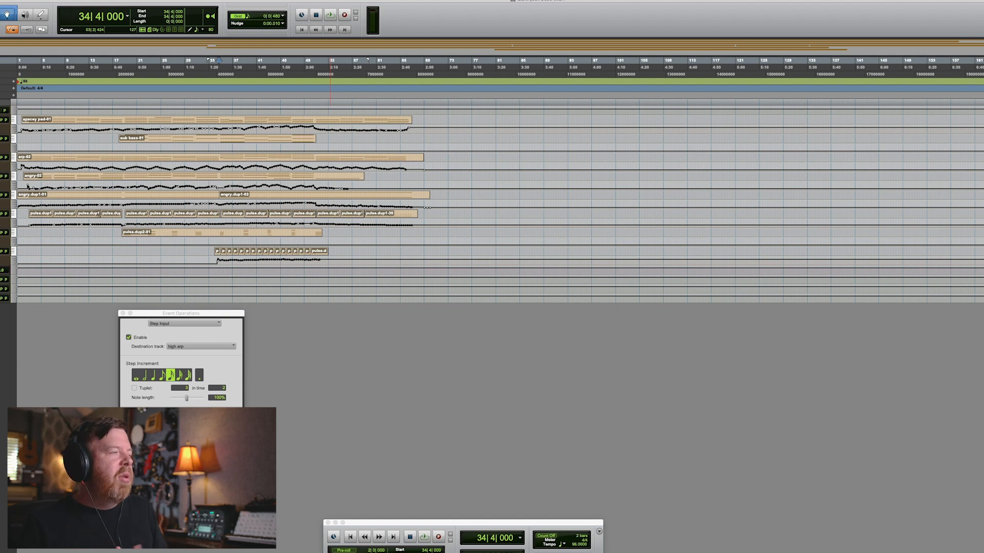
Enlarge the track heights, scroll to the session start and open the spacey pad track's plug-ins.
key(ctrl+Up)
key(ctrl+Up)
key(ctrl+Up)
key(ctrl+Up)
key(ctrl+Down)
key(ctrl+Down)
key(ctrl+Down)
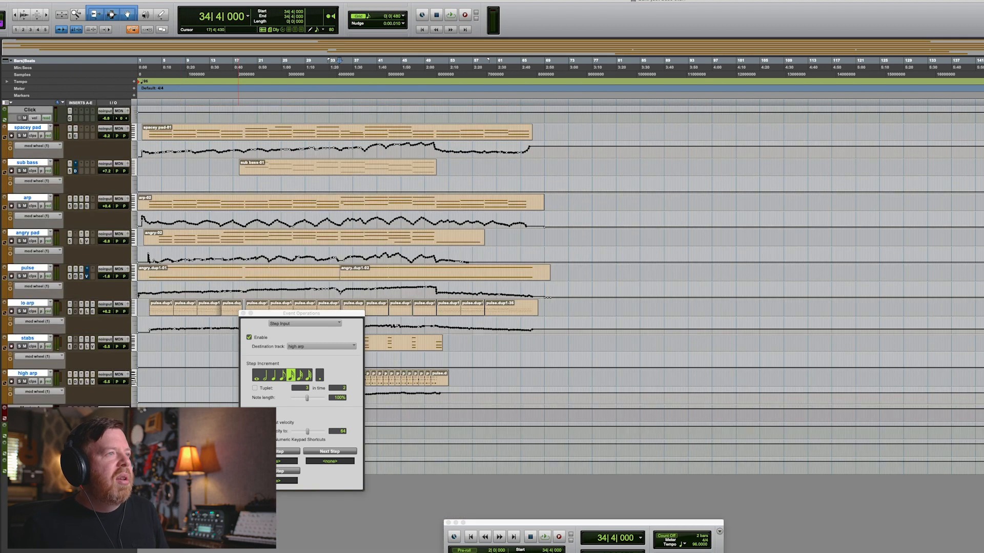
key(ctrl+bracketright)
key(ctrl+bracketright)
scroll(560, 288, left, 5)
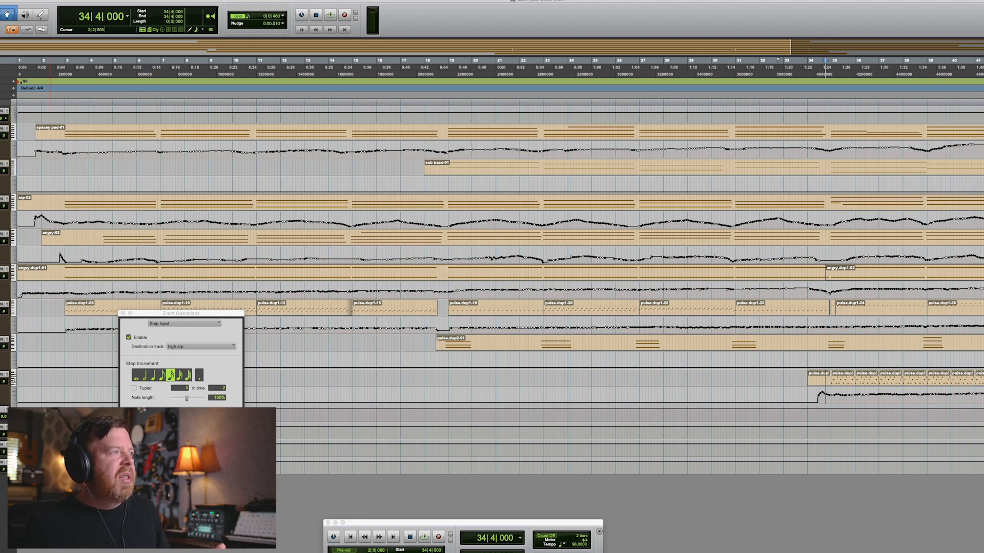
key(ctrl+Up)
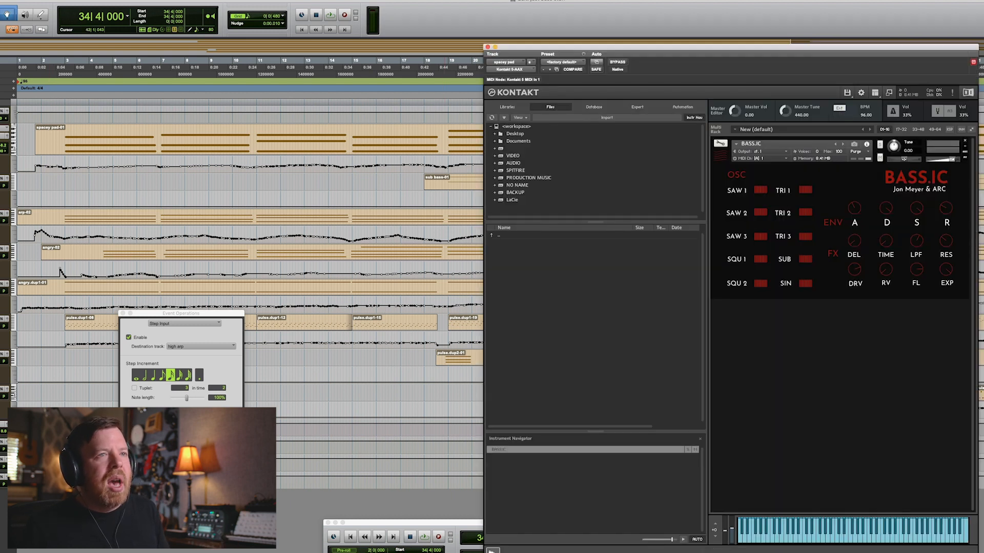
click(1, 134)
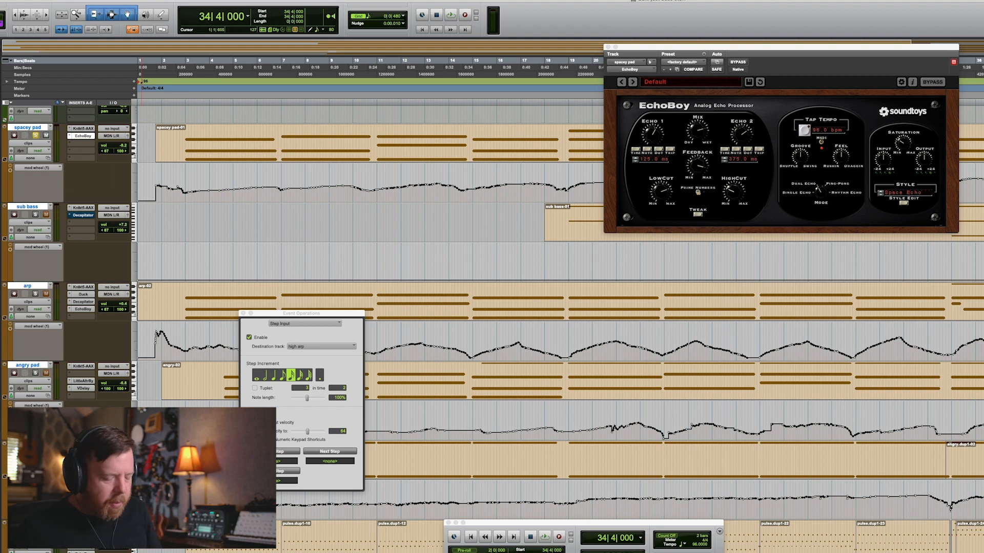
Commit the spacey pad track up to its EchoBoy insert.
key(super+bracketleft)
key(super+bracketleft)
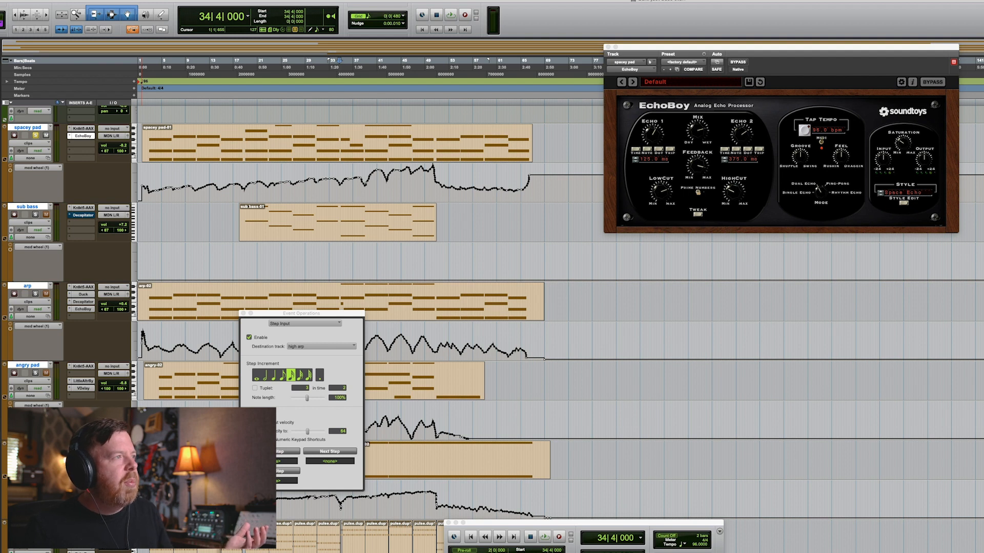
right_click(76, 135)
click(110, 145)
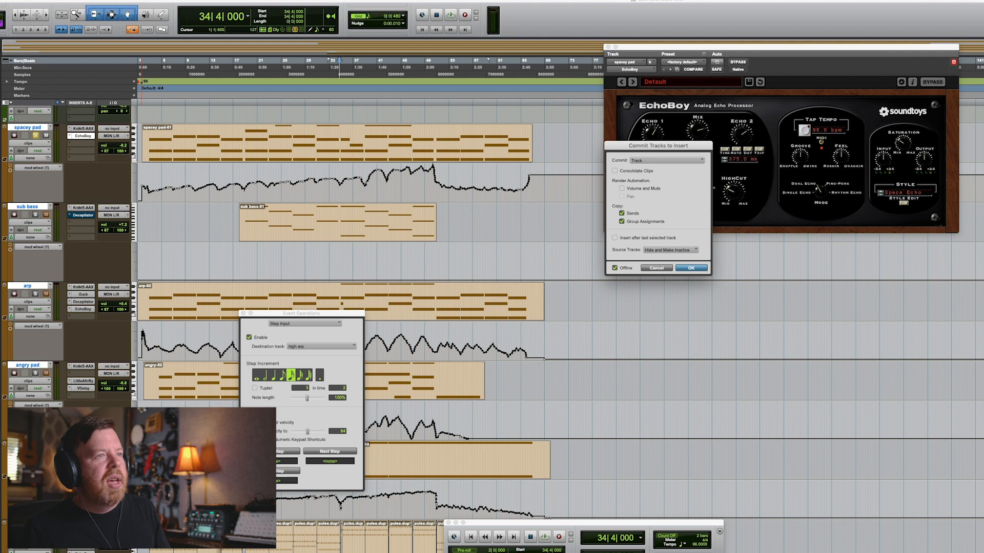
key(Return)
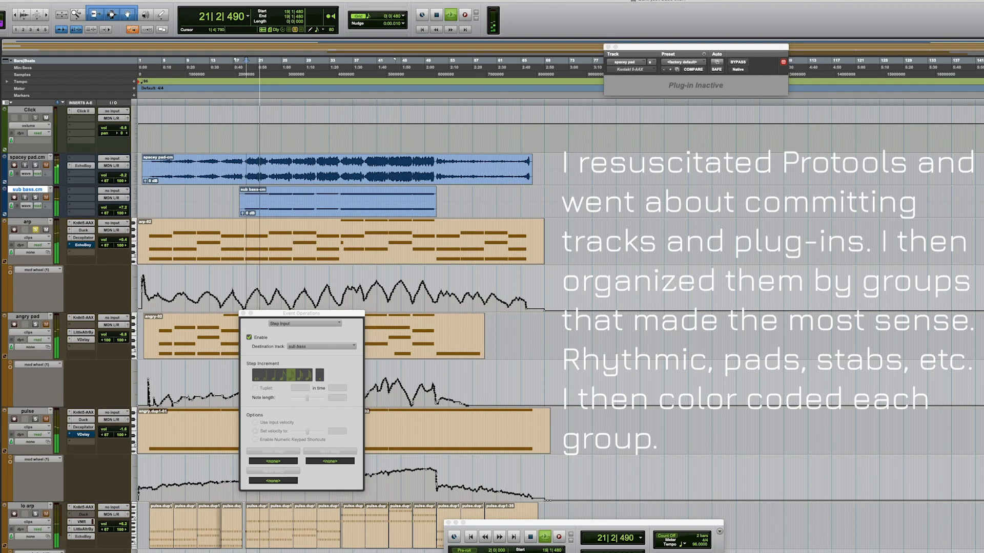
Commit the arp track up to its insert.
right_click(76, 236)
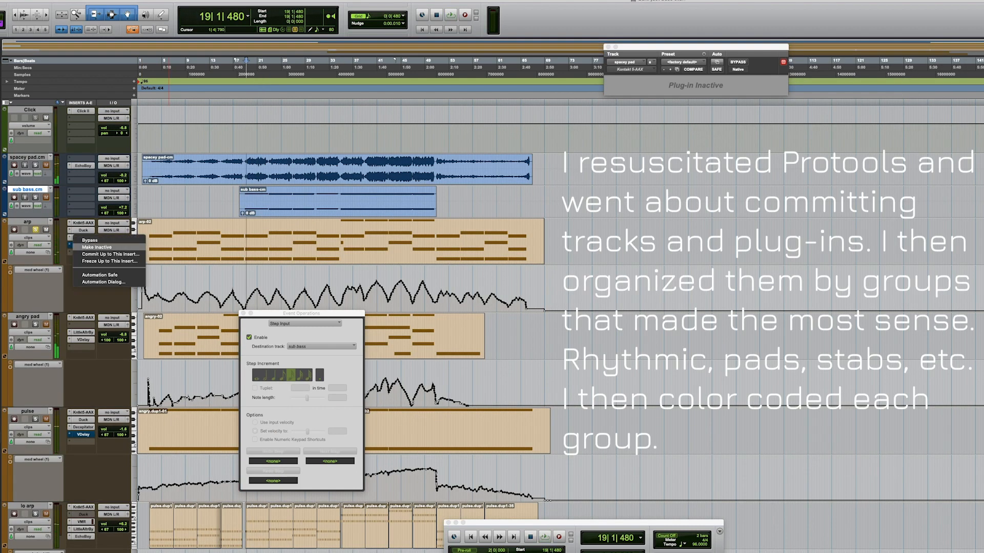
click(110, 254)
key(Return)
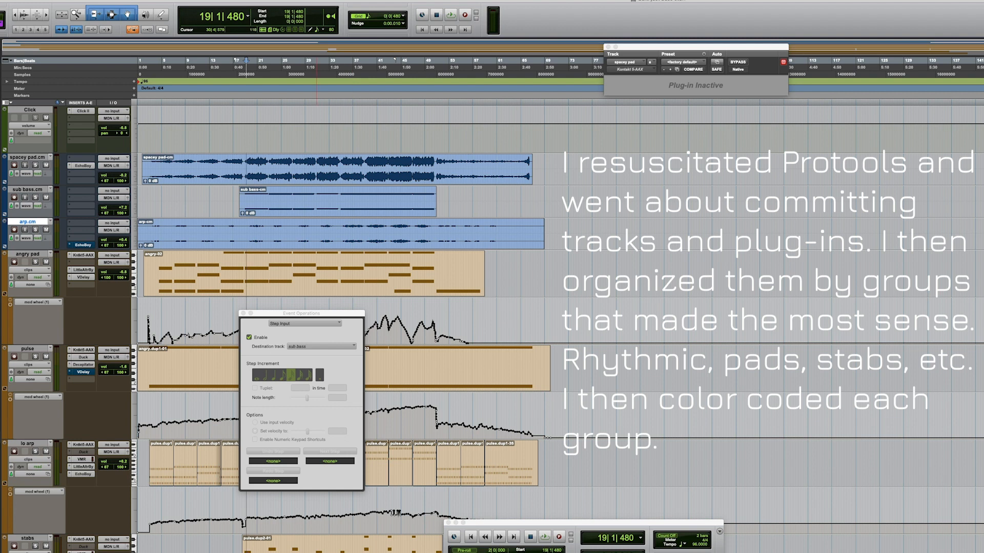
Commit the angry pad track up to its insert after a brief playback.
key(space)
click(27, 254)
click(36, 262)
super+click(83, 245)
key(space)
right_click(82, 278)
click(117, 295)
key(Return)
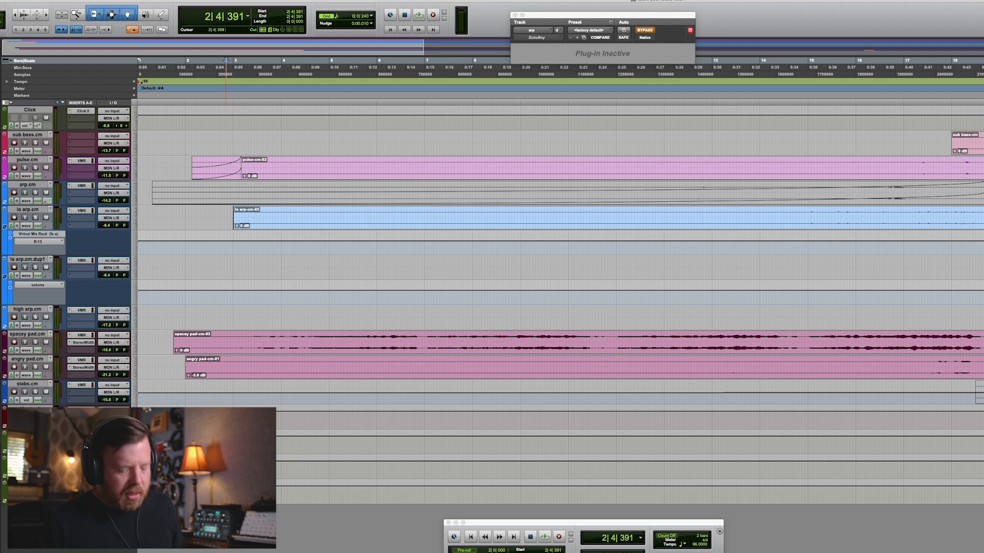
Zoom out to the whole arrangement and place the cursor on the sub bass and pulse tracks near bars 18–19.
key(r)
key(r)
key(r)
key(t)
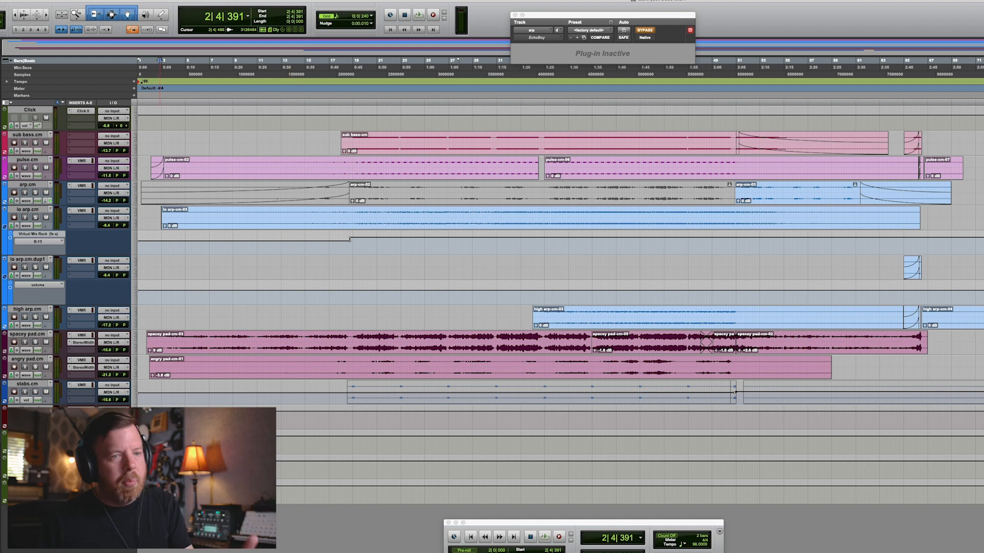
click(27, 135)
click(350, 239)
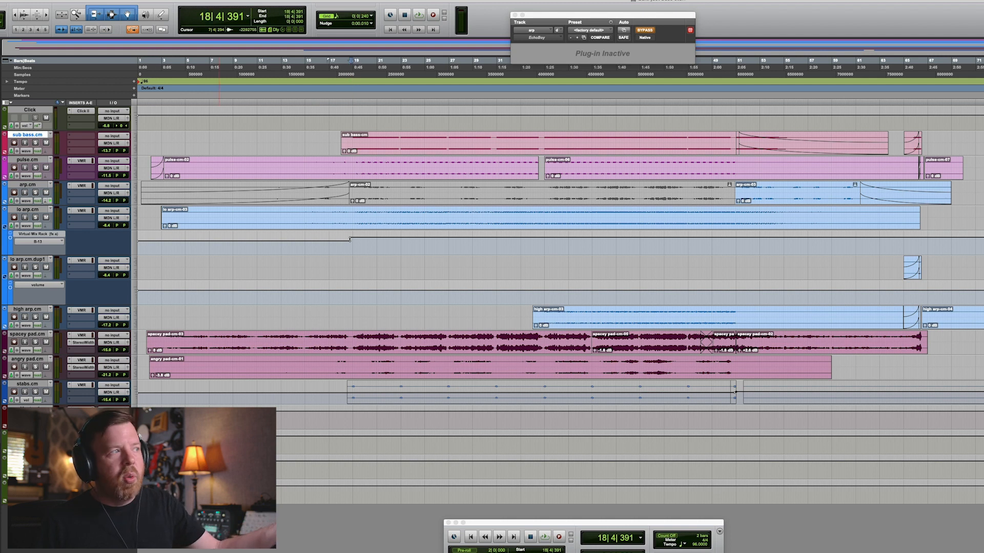
click(28, 160)
click(363, 164)
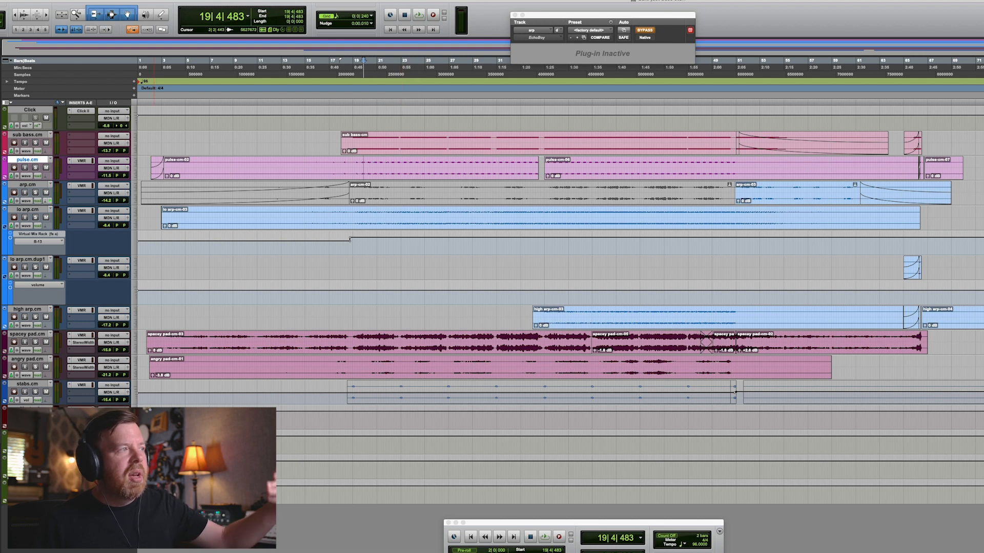
Solo the arp track and play from around bars 51 and 47.
click(36, 192)
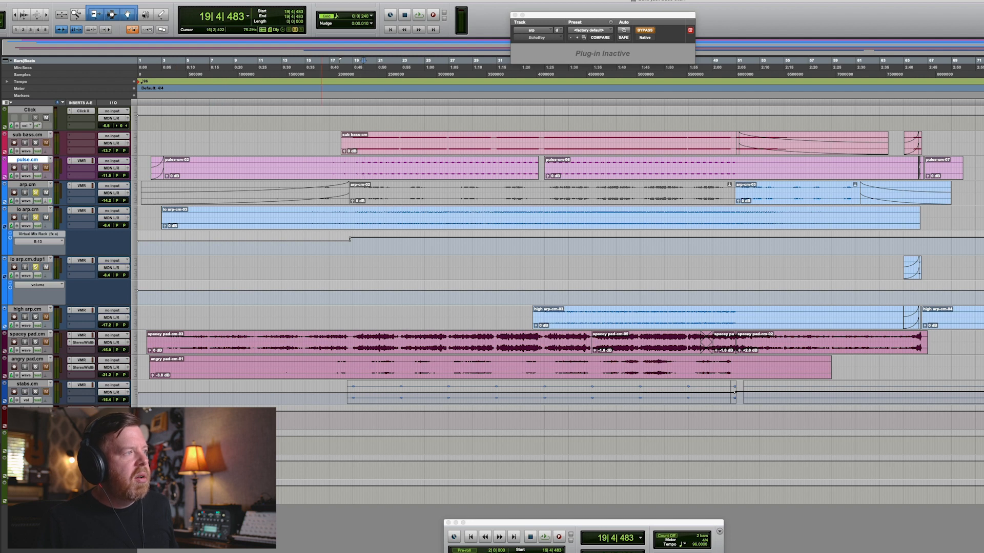
click(748, 217)
key(space)
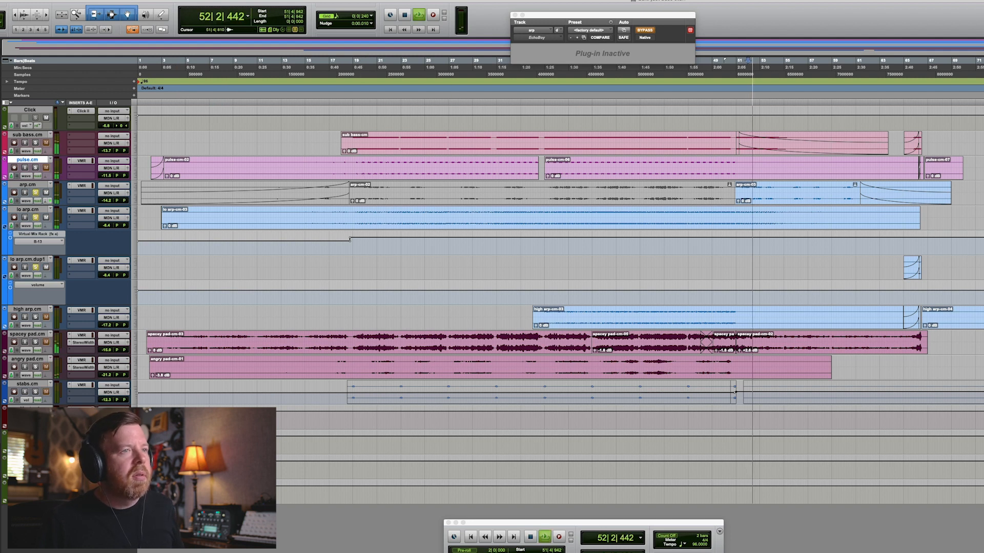
click(671, 218)
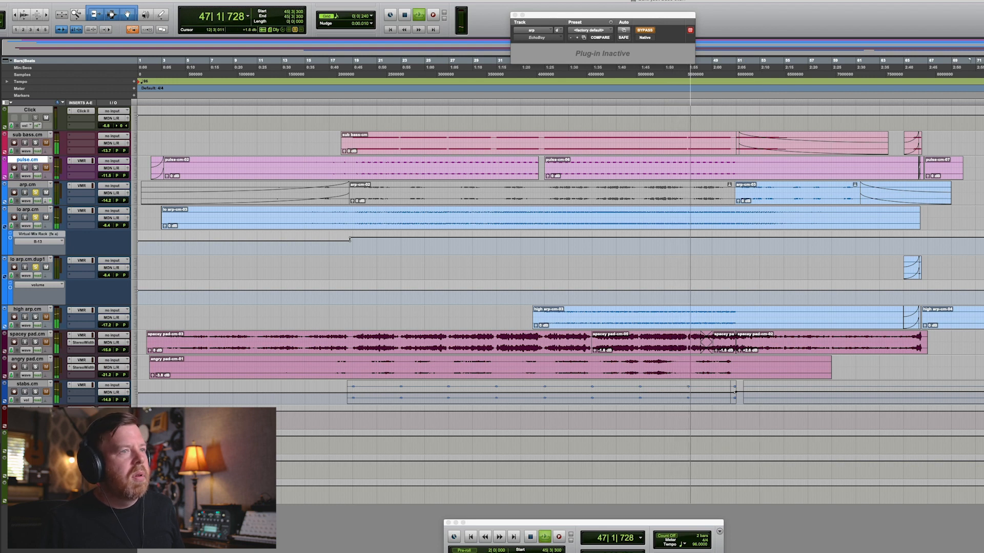
key(space)
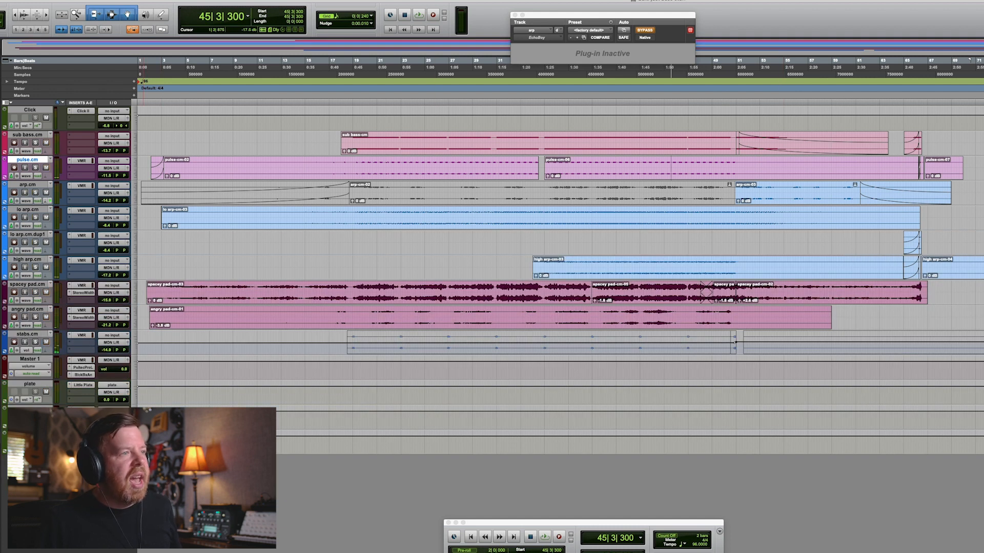
Colour the stabs track blue and adjust the zoom.
click(27, 351)
key(r)
key(r)
key(t)
key(t)
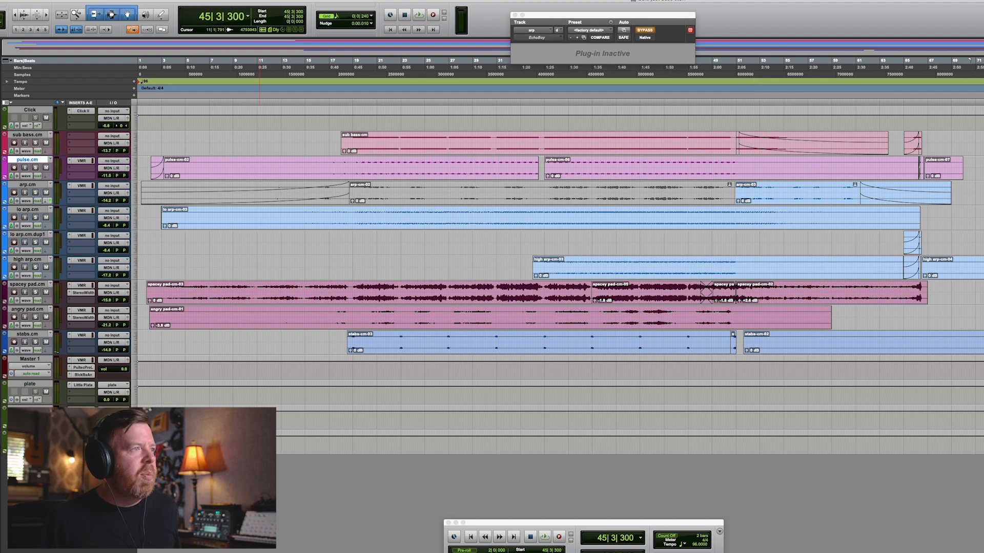
Enlarge the pulse track's height and zoom in around bar 17.
drag(103, 180, 103, 226)
click(334, 190)
key(t)
key(t)
key(t)
key(t)
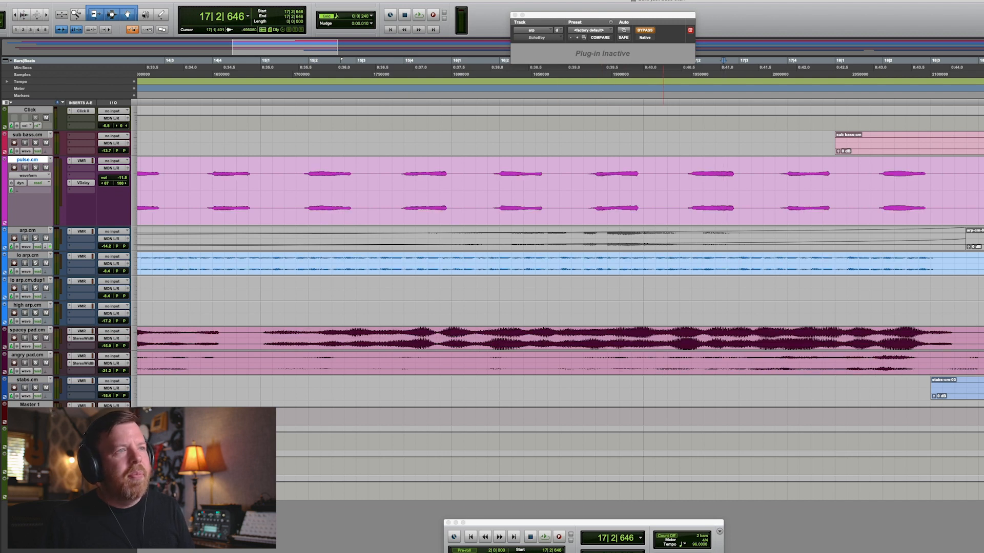
Place the cursor on the pulse track, zoom out to the whole arrangement and enlarge all track heights.
click(667, 212)
key(comma)
key(comma)
key(period)
key(period)
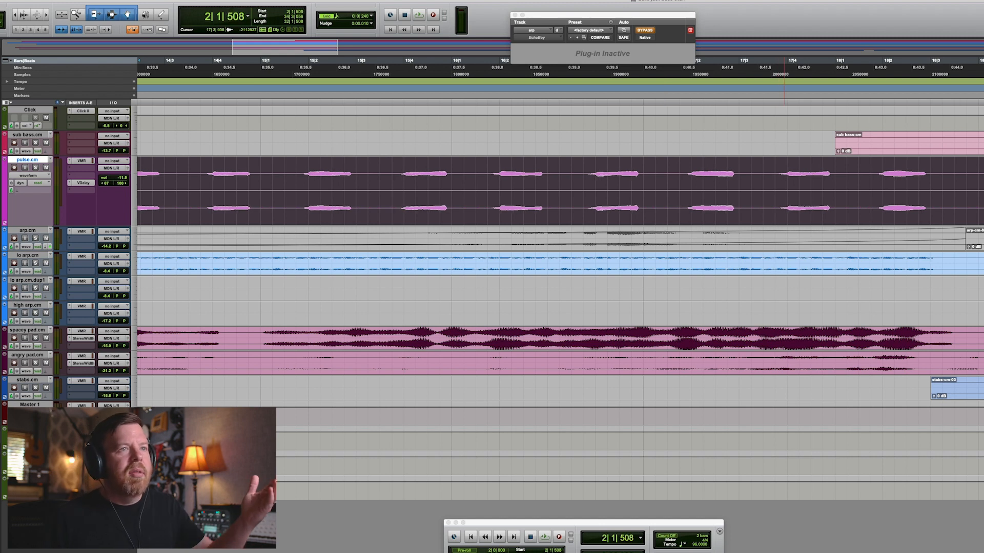
key(alt+a)
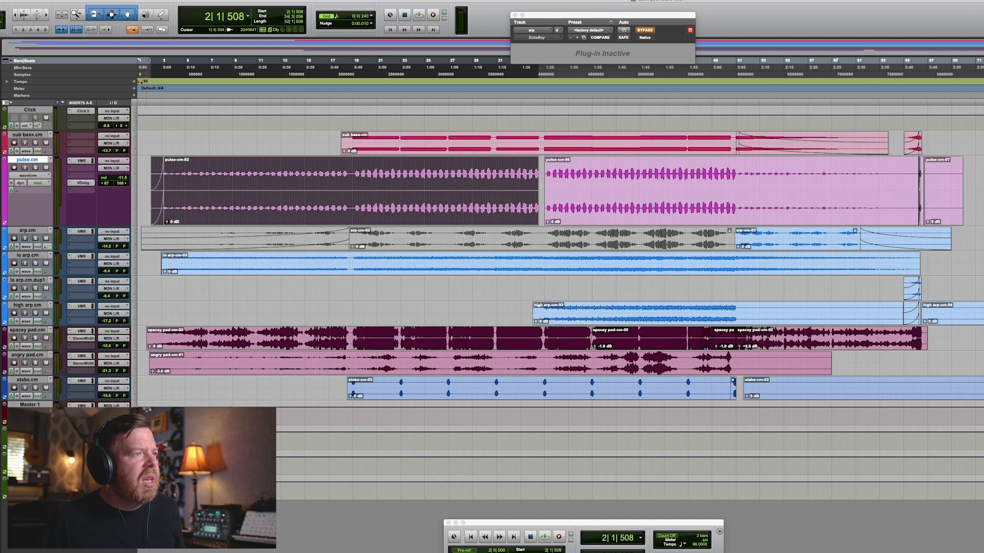
key(ctrl+alt+Up)
key(ctrl+alt+Up)
key(ctrl+alt+Up)
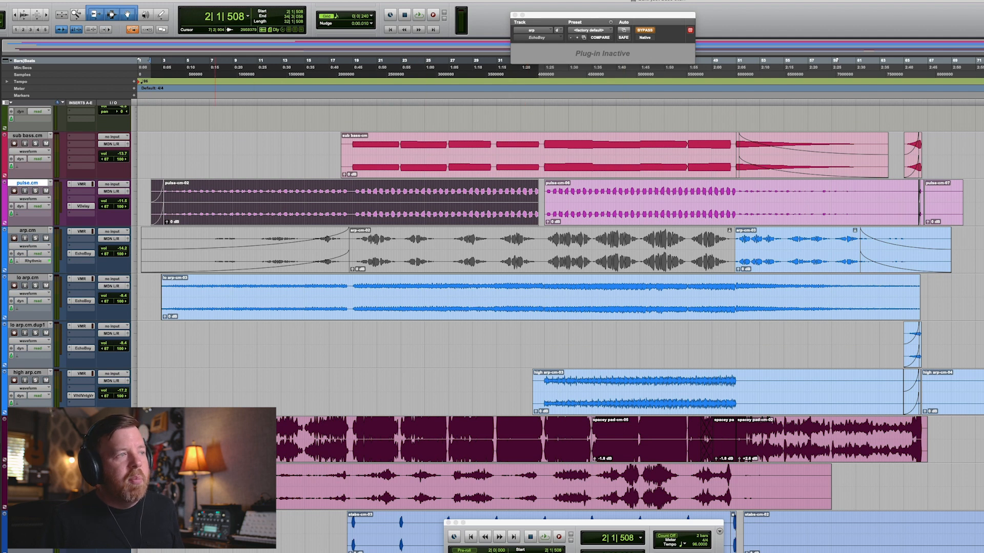
Solo the arp track, zoom in near bar 53 and switch the arp track to warp view.
click(35, 238)
click(761, 258)
click(762, 242)
key(t)
key(t)
key(t)
key(t)
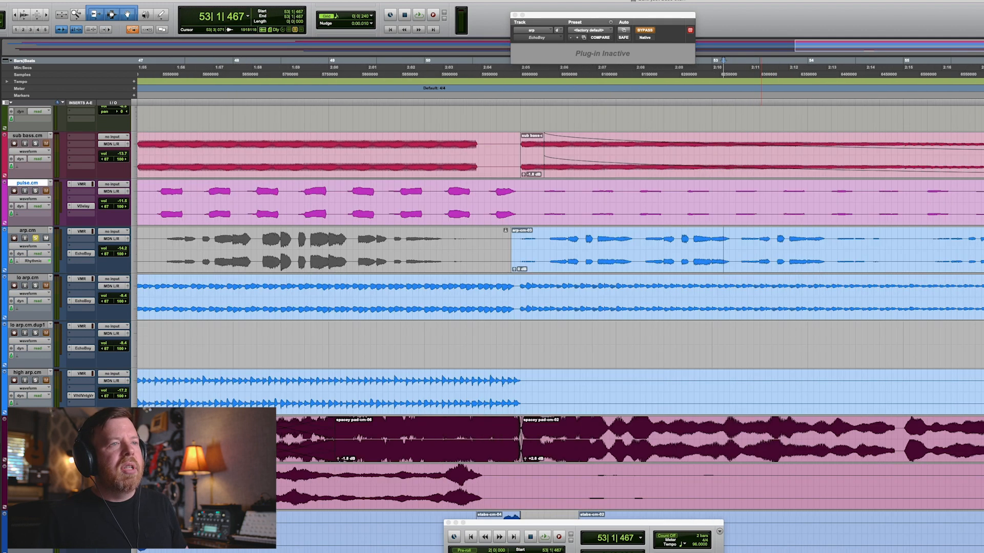
click(29, 247)
click(29, 246)
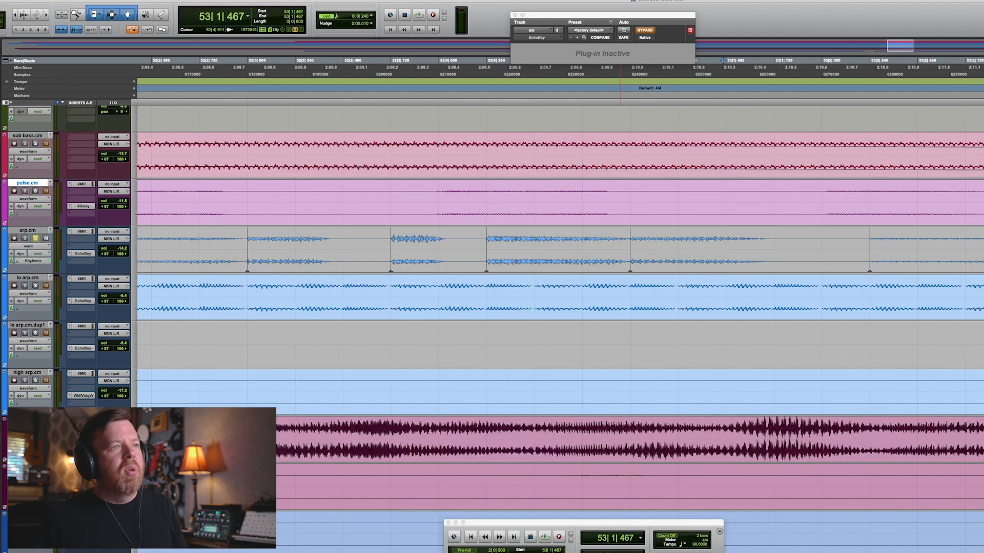
Zoom back out and play the arp and lo arp parts from around bar 53.
key(r)
key(r)
key(r)
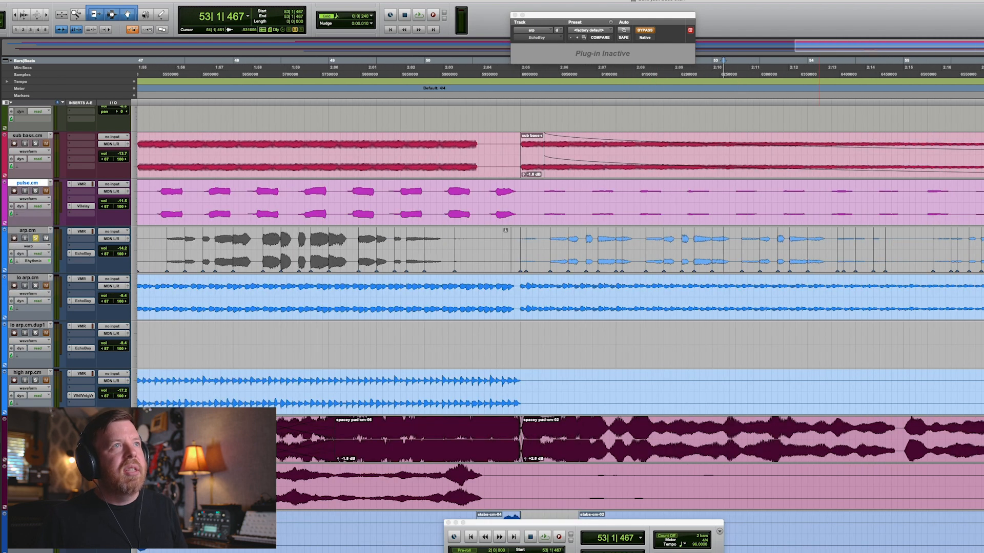
key(r)
key(r)
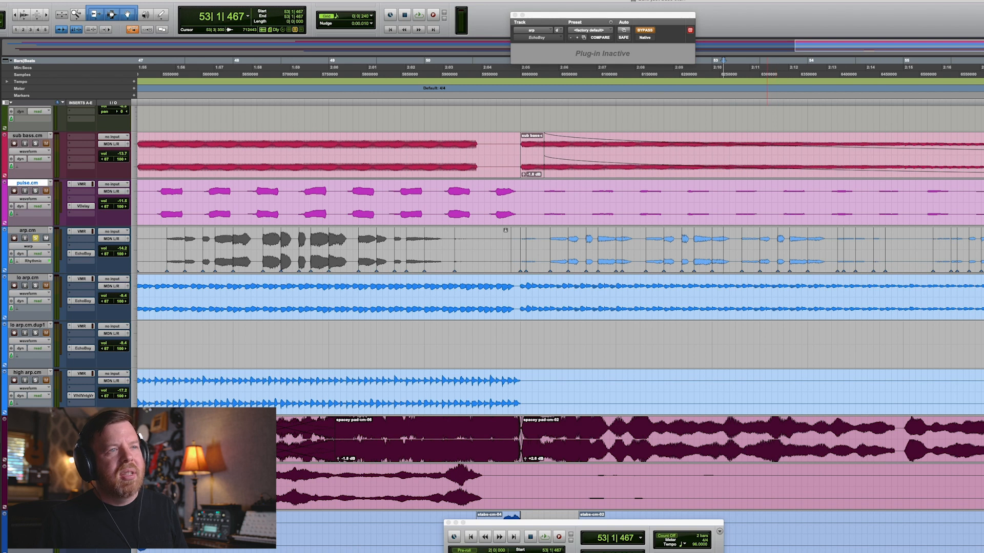
click(690, 250)
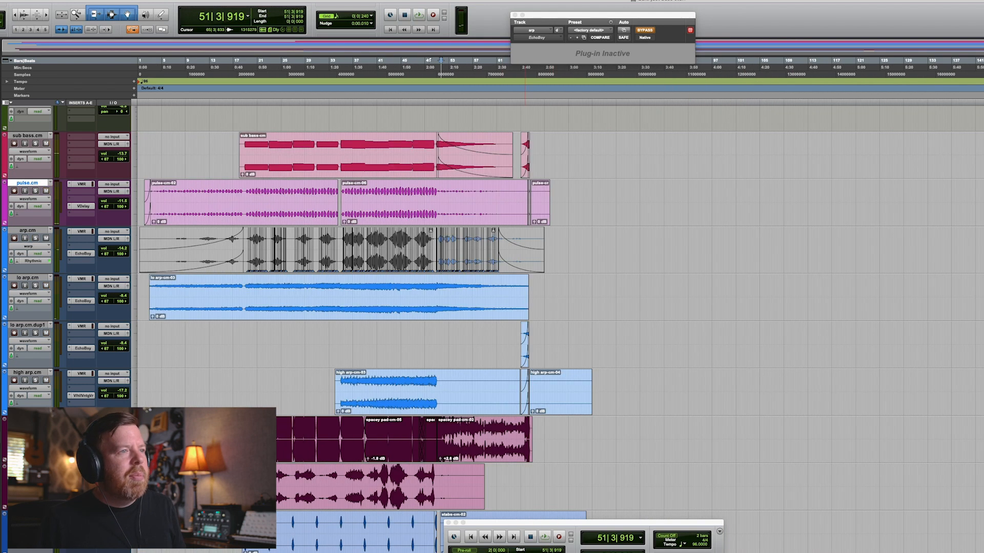
click(514, 345)
key(space)
Toggle solo on the selected track and play the section around bar 64 while zooming out.
key(t)
key(t)
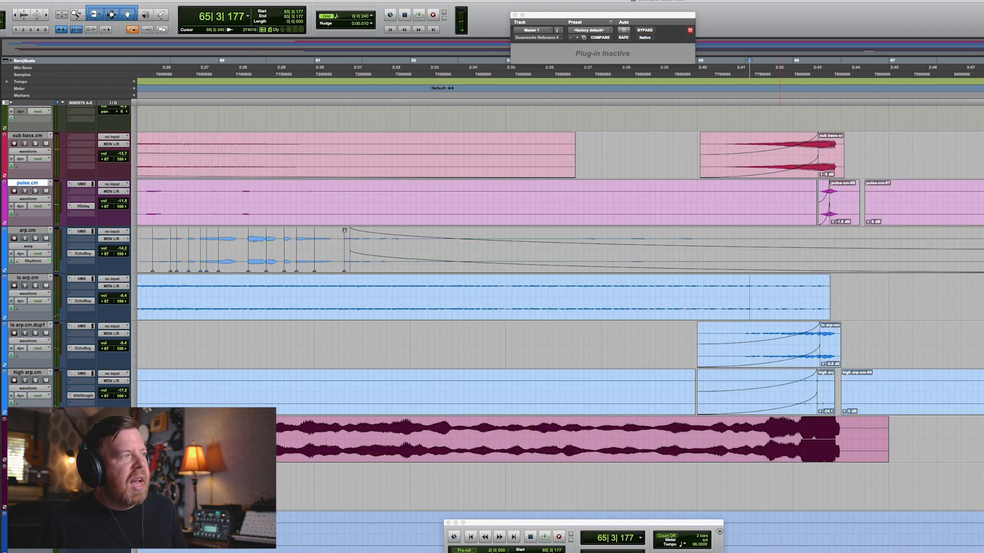
key(shift+s)
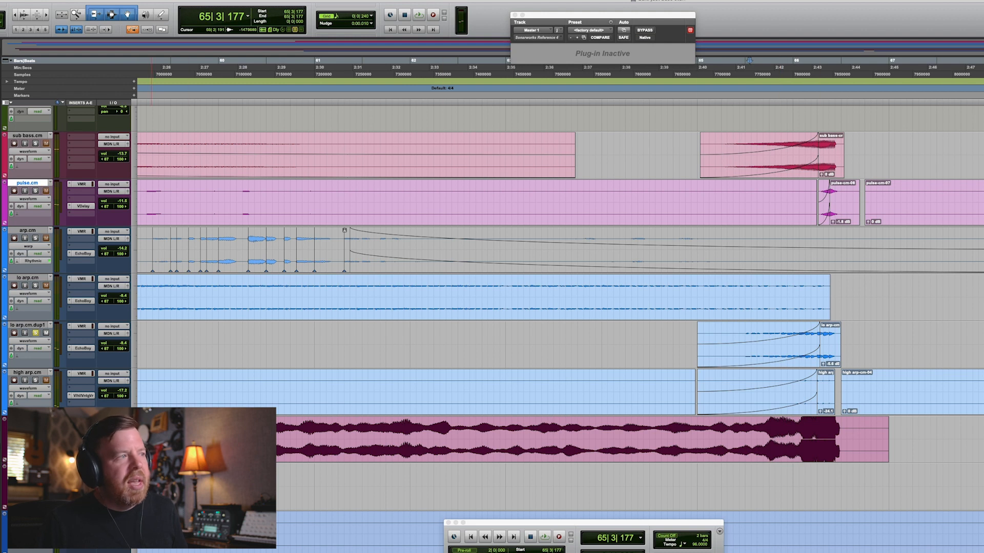
key(shift+s)
click(620, 297)
key(space)
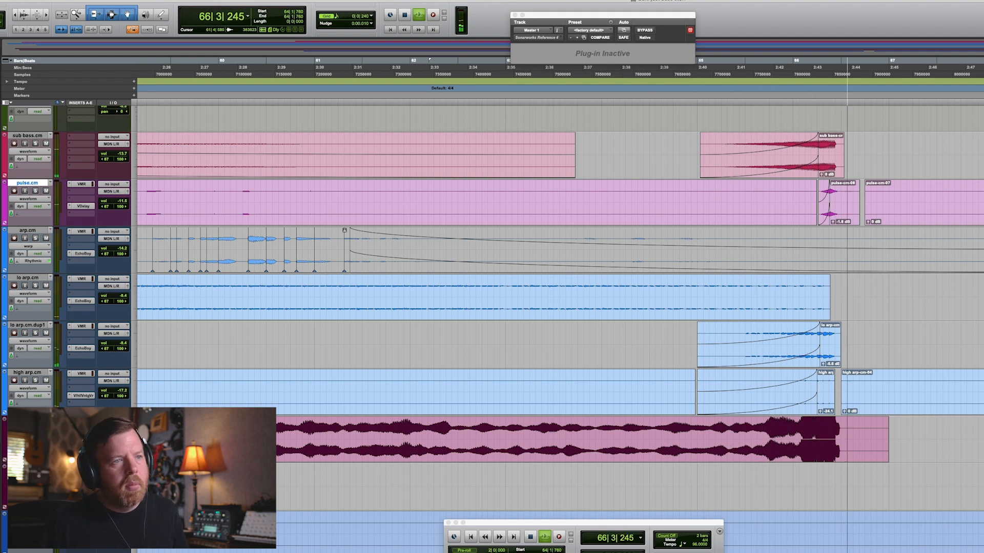
key(super+bracketleft)
key(super+bracketleft)
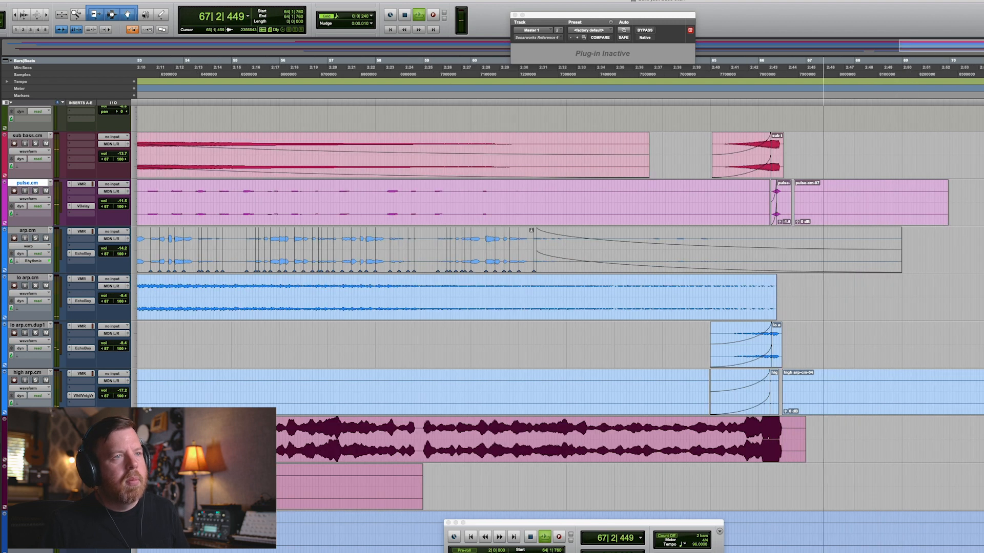
key(space)
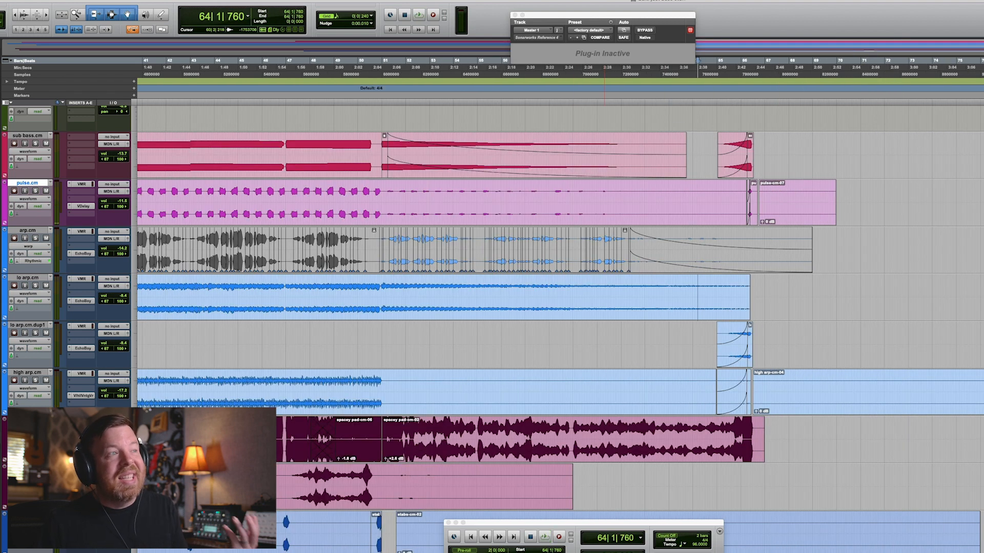
Solo the sub bass track and play its ending region around bar 65.
scroll(609, 308, up, 1)
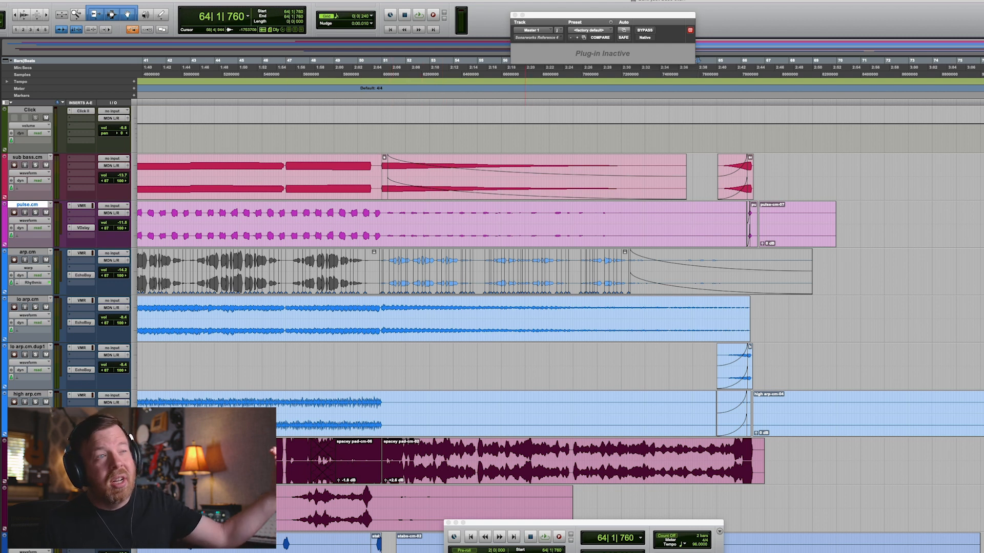
click(738, 189)
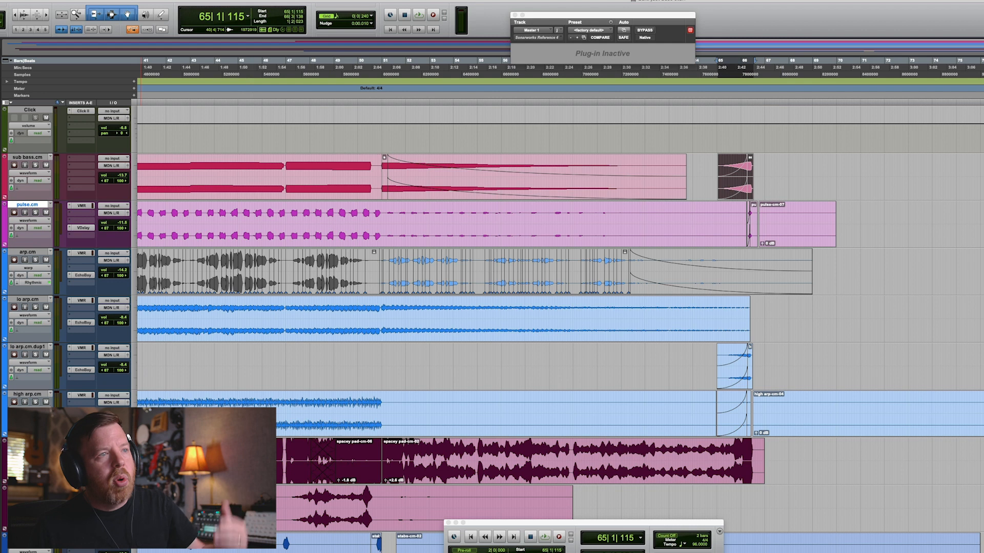
click(35, 165)
key(space)
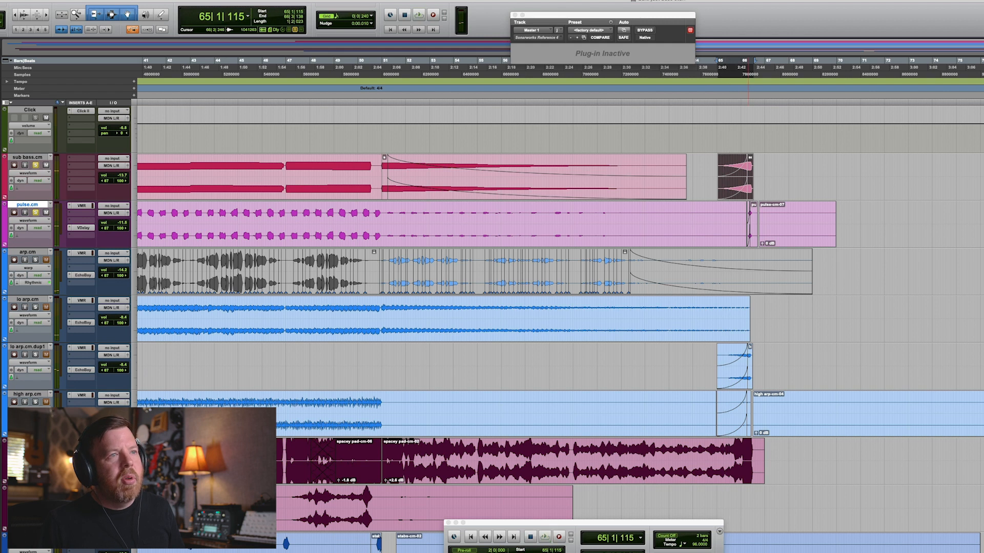
key(space)
click(663, 323)
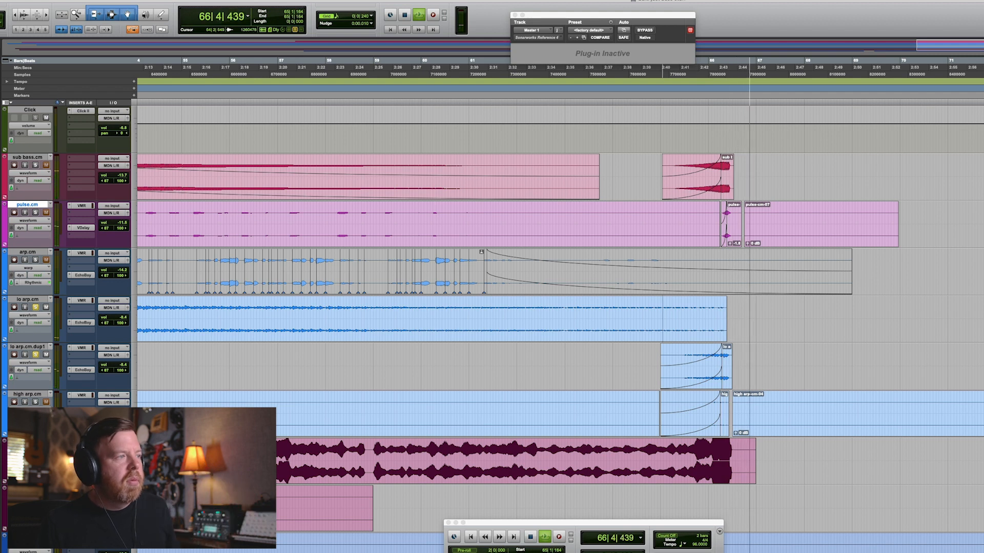
key(space)
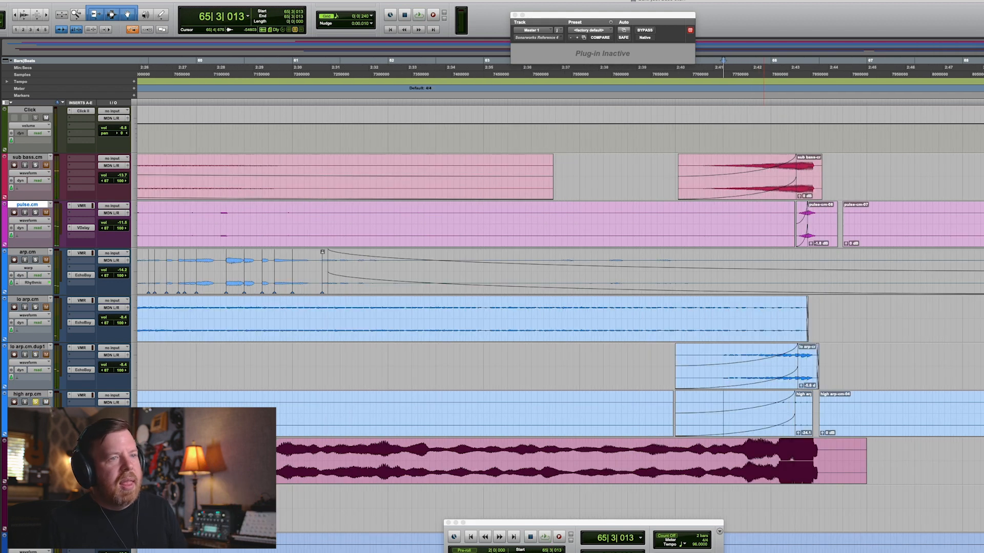
Zoom in on the track endings and play from the high arp track around bar 64.
key(t)
key(t)
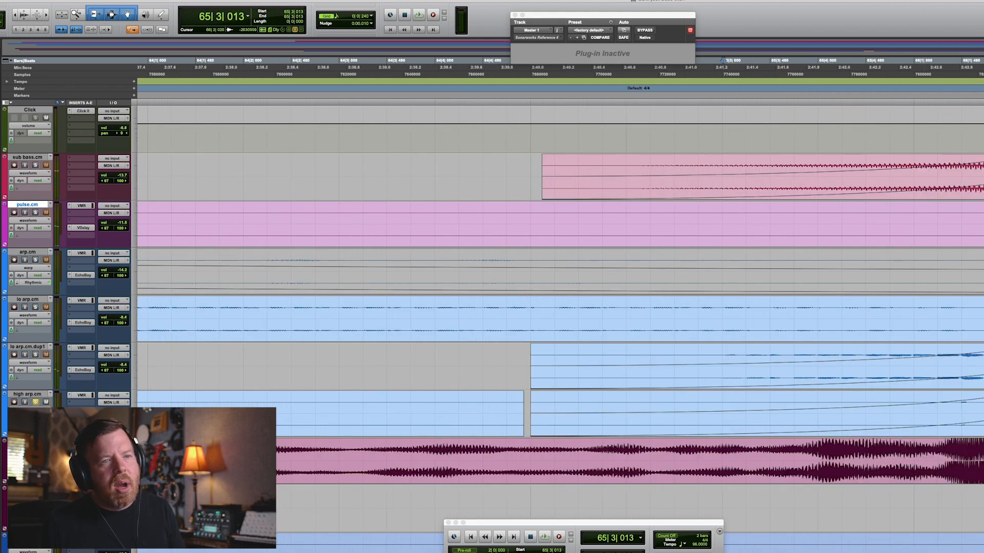
key(r)
key(r)
key(r)
click(672, 412)
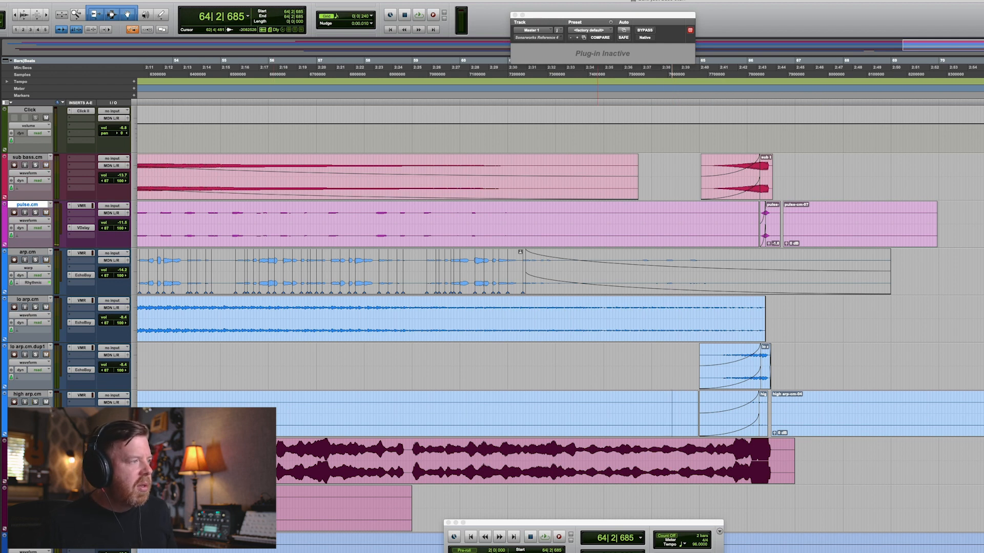
key(space)
key(r)
key(r)
key(r)
scroll(500, 426, down, 3)
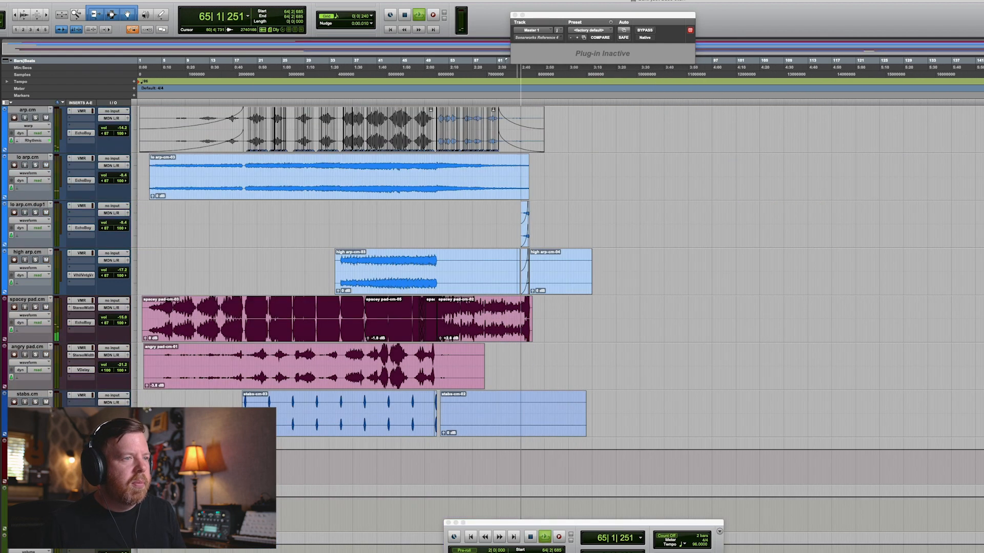
key(t)
key(t)
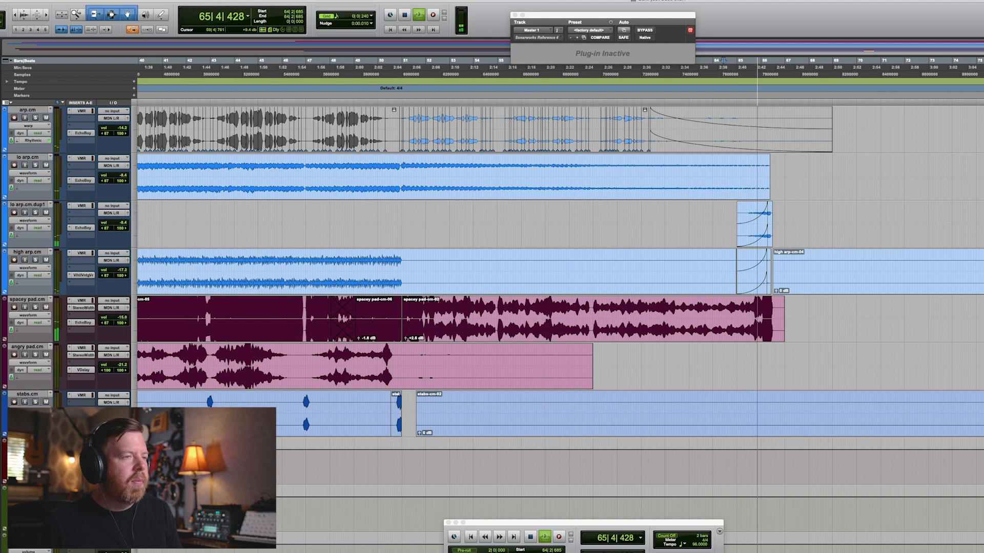
key(r)
key(r)
key(space)
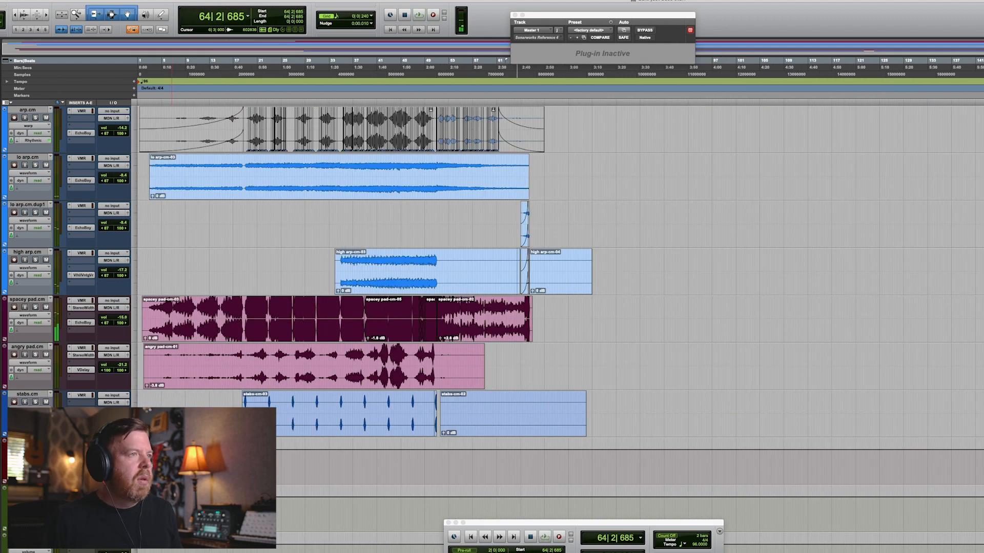
Switch the tracks to volume view and play from the stabs track near bar 50.
click(29, 410)
alt+click(29, 418)
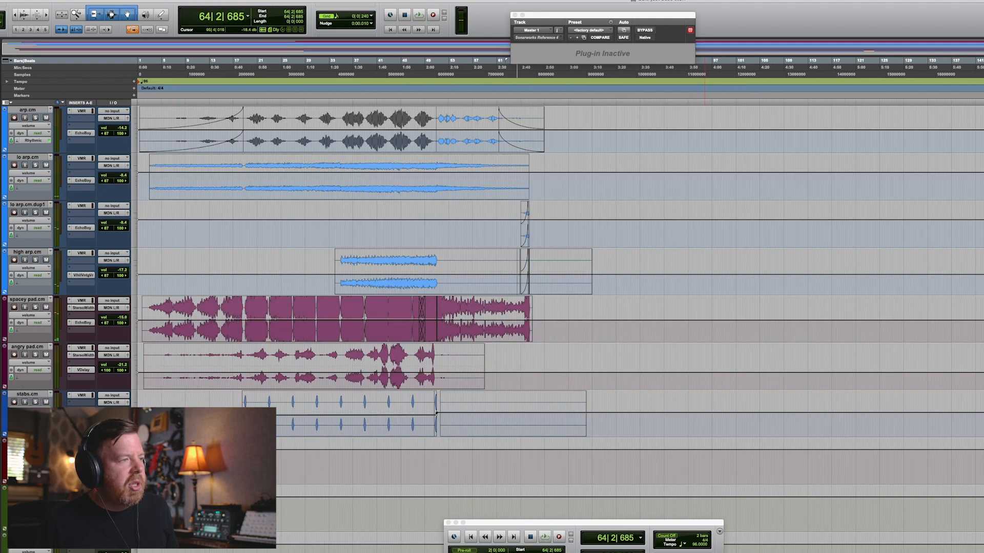
key(t)
key(t)
scroll(434, 418, left, 4)
key(t)
scroll(563, 416, left, 10)
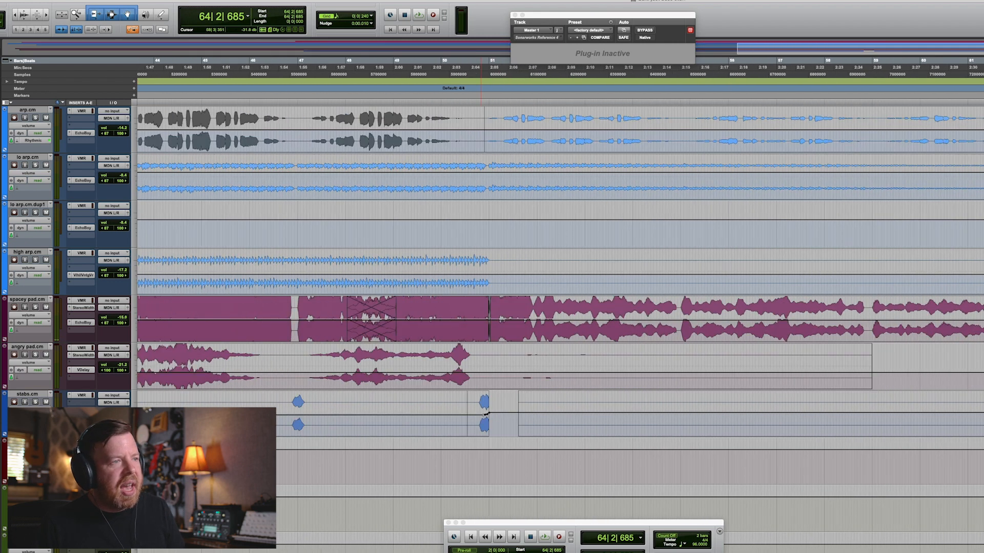
click(720, 413)
key(space)
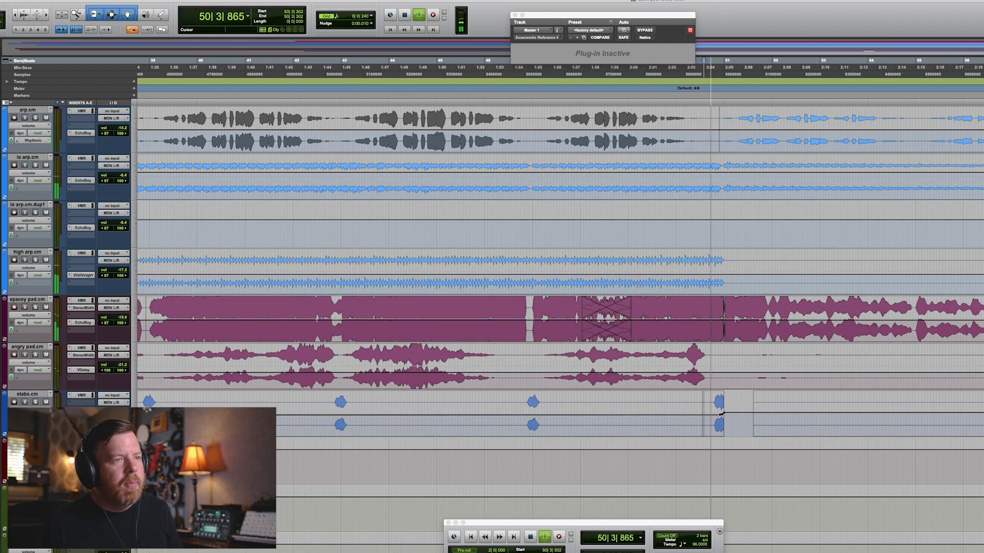
Zoom out and replay the section from bar 50.
key(super+equal)
key(super+equal)
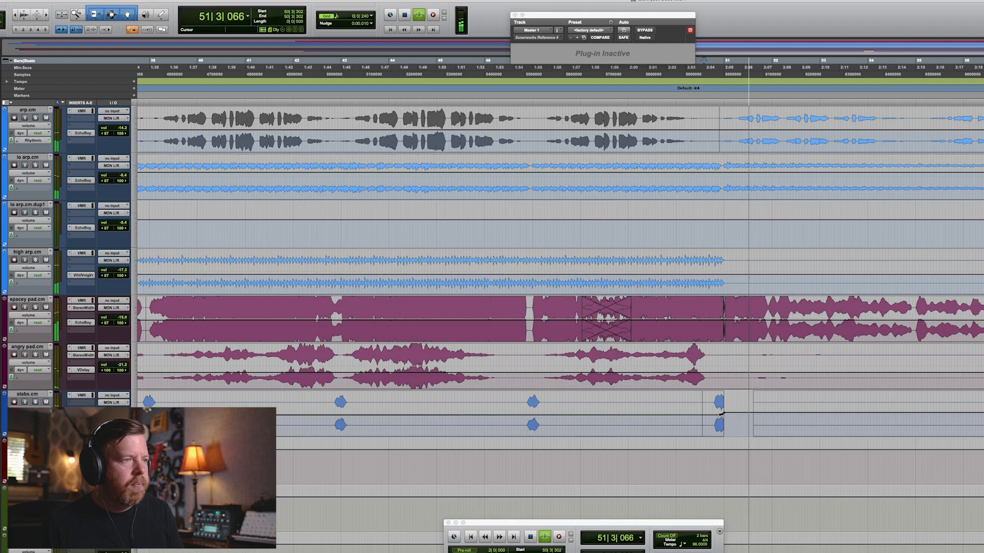
key(r)
key(r)
key(space)
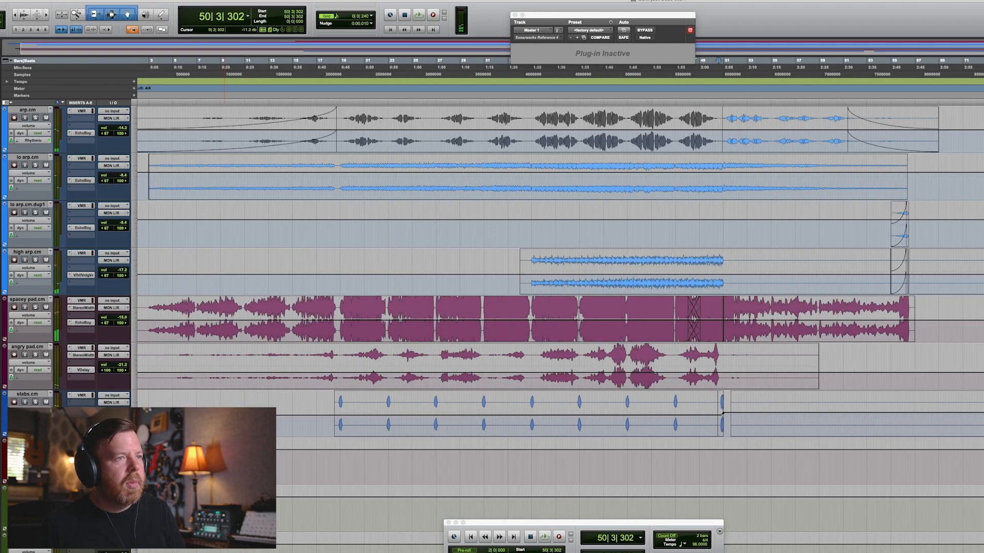
Select all tracks, open the mix window and solo the pulse channel during playback.
key(super+a)
key(super+equal)
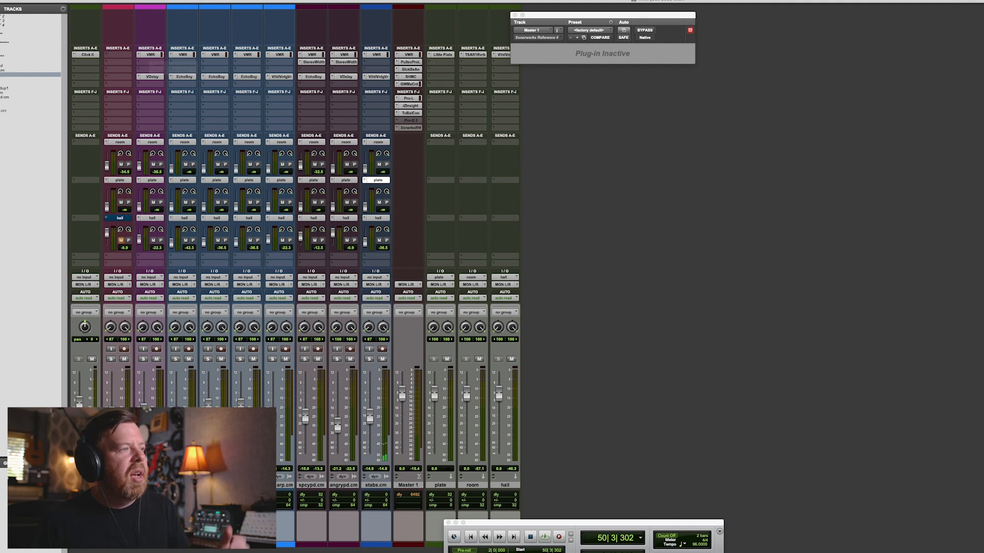
click(143, 359)
key(space)
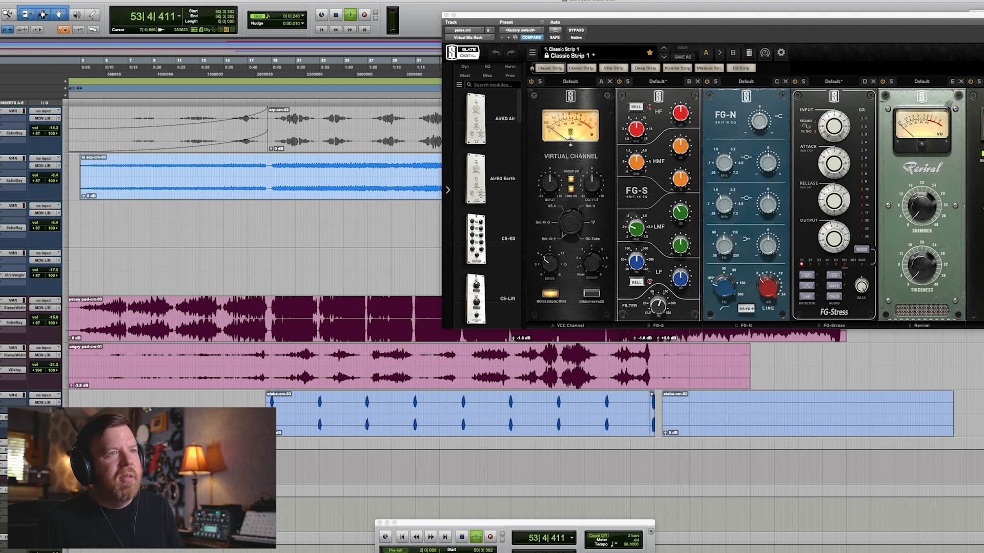
Solo other channels during playback and open the lo arp track's Virtual Mix Rack plug-in.
key(super+equal)
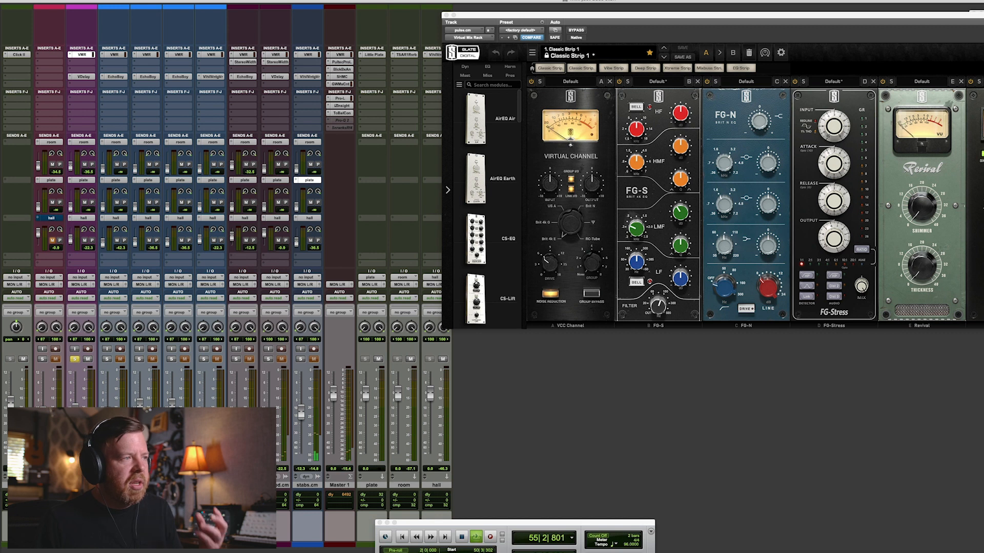
key(space)
click(43, 359)
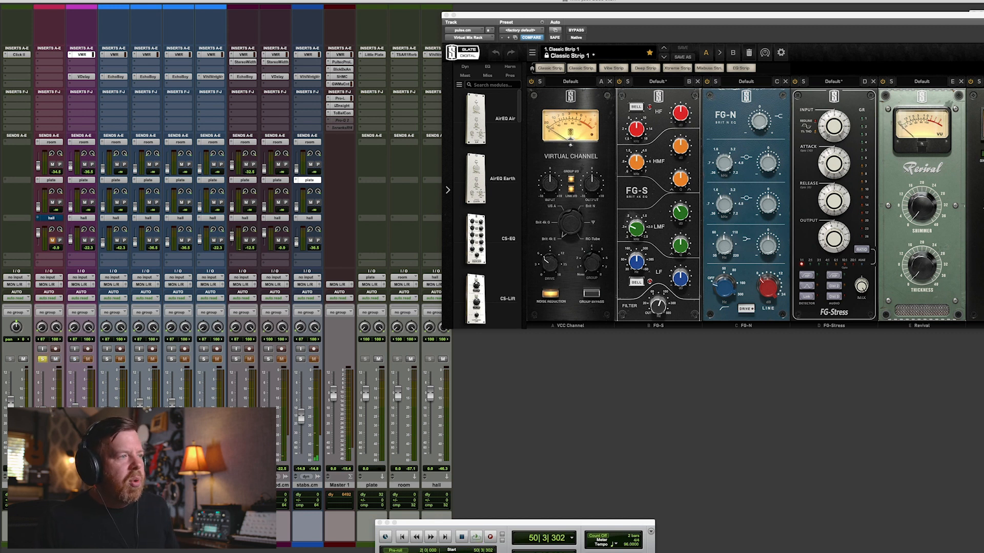
key(space)
click(139, 360)
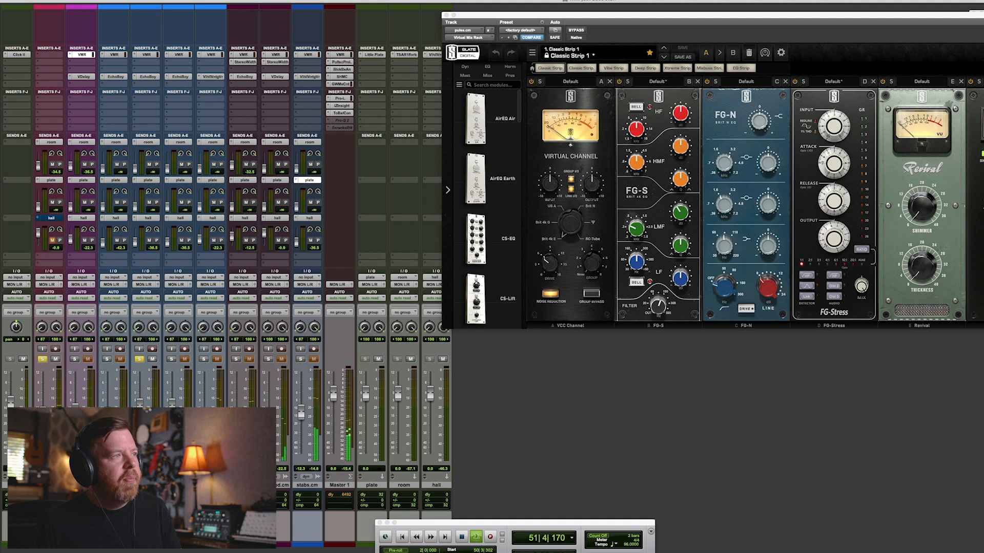
click(147, 54)
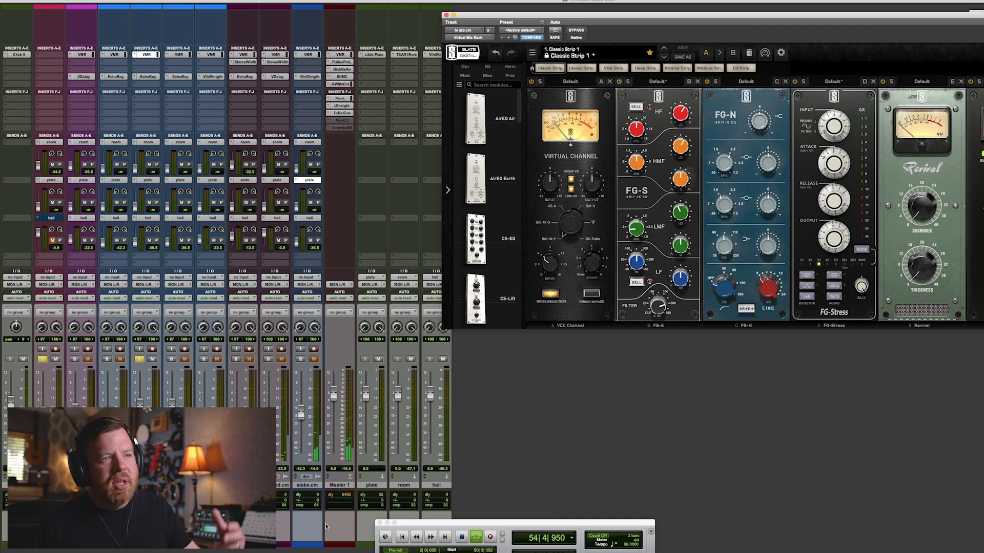
Return to the edit window, zoom out, play, and select a range around bar 5 in the timeline.
key(super+=)
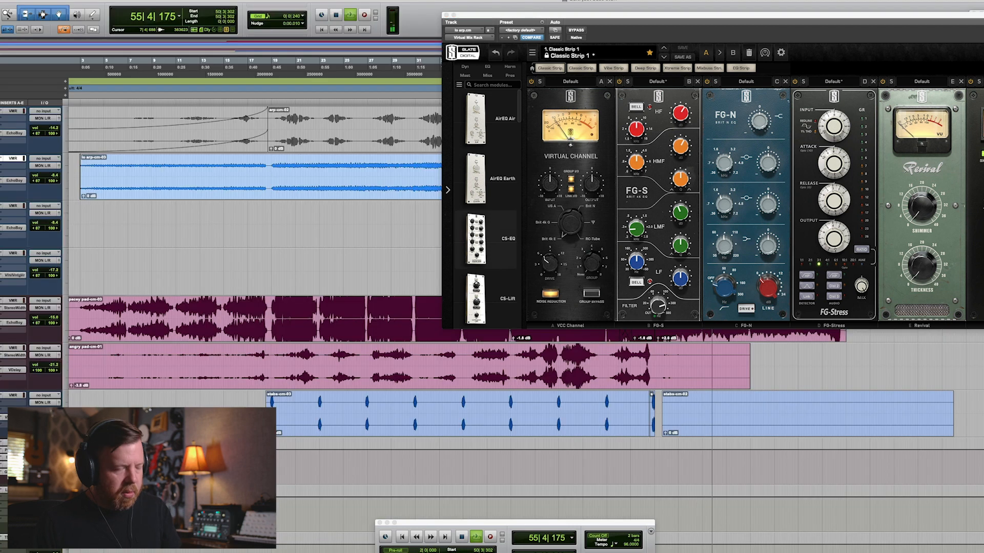
key(r)
key(r)
key(space)
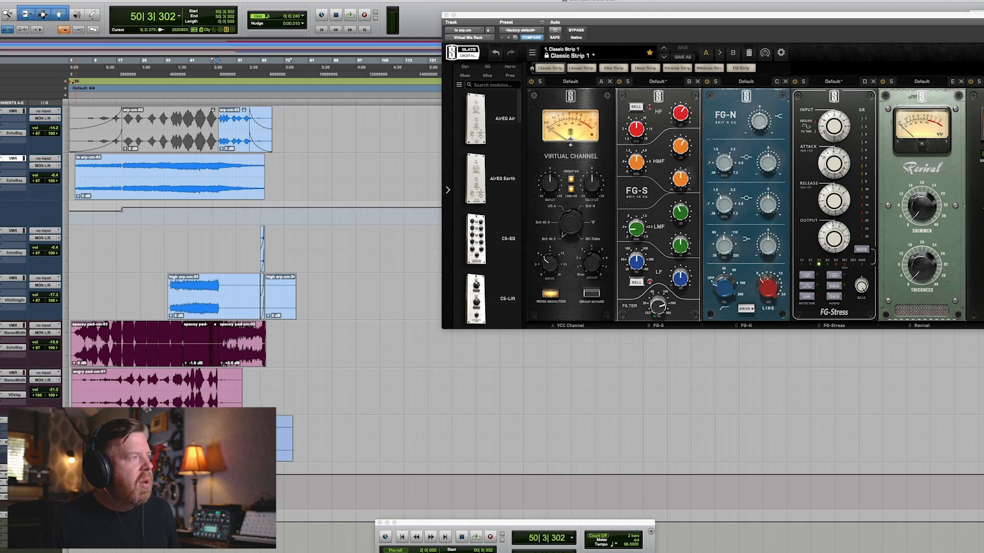
click(84, 61)
drag(82, 213, 94, 212)
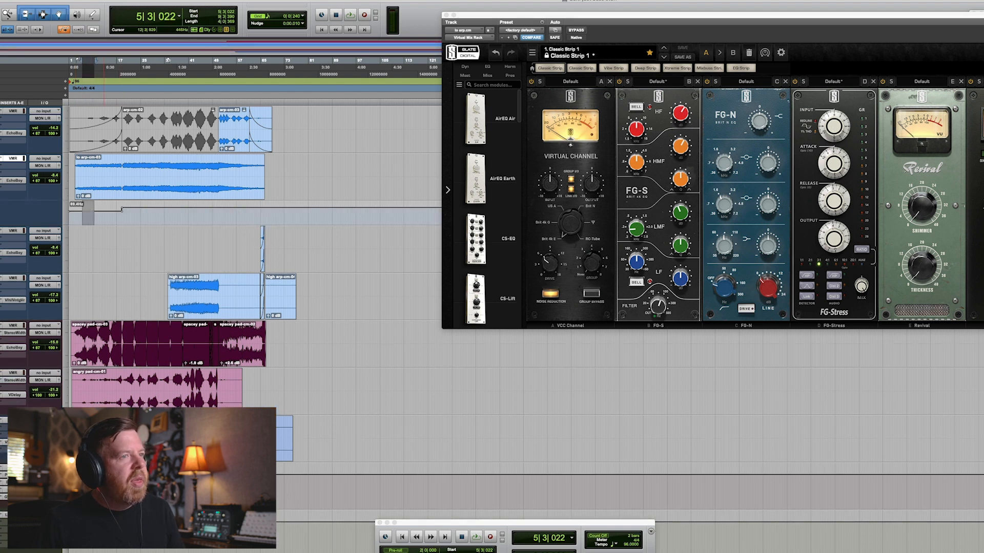
Zoom in on the lo arp track and audition it from about bar 14.
click(101, 215)
key(t)
key(t)
key(t)
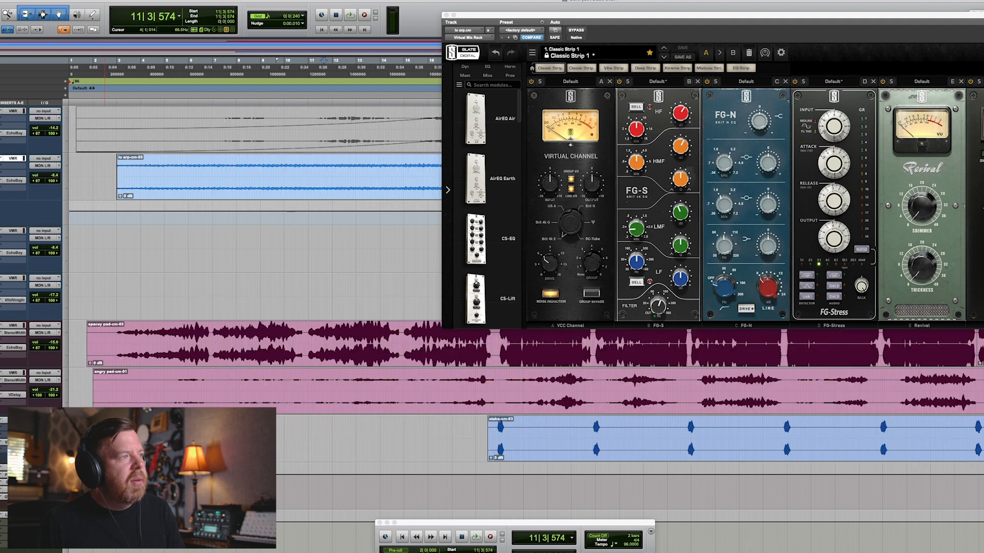
scroll(293, 215, right, 5)
click(250, 215)
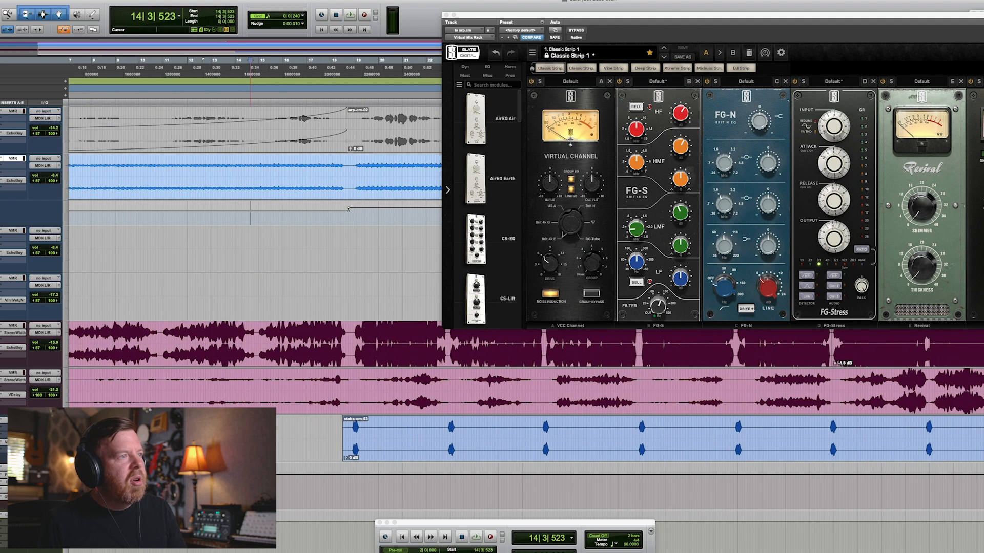
key(space)
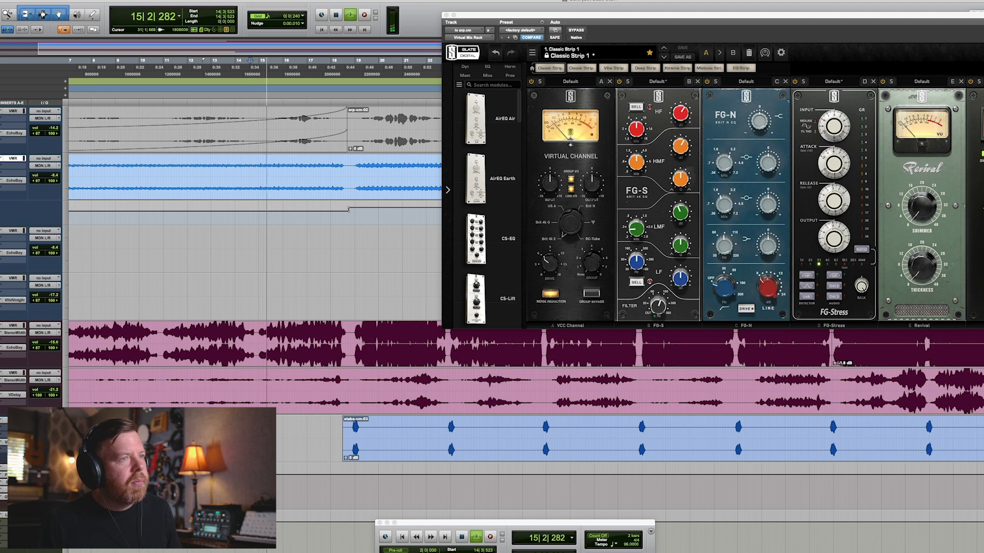
click(658, 306)
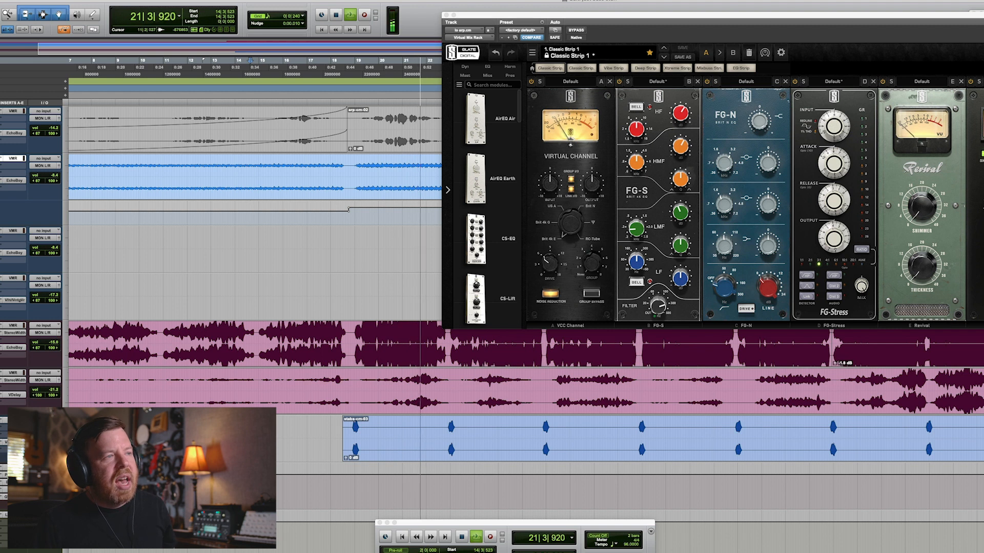
key(space)
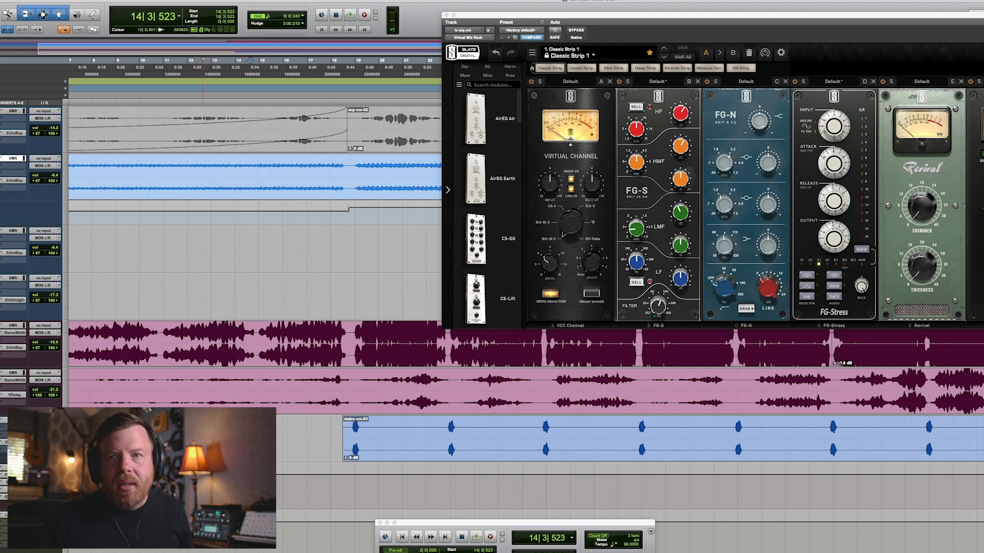
Switch to the mix window and back, select the high arp track near bar 45 and play from there.
key(super+equal)
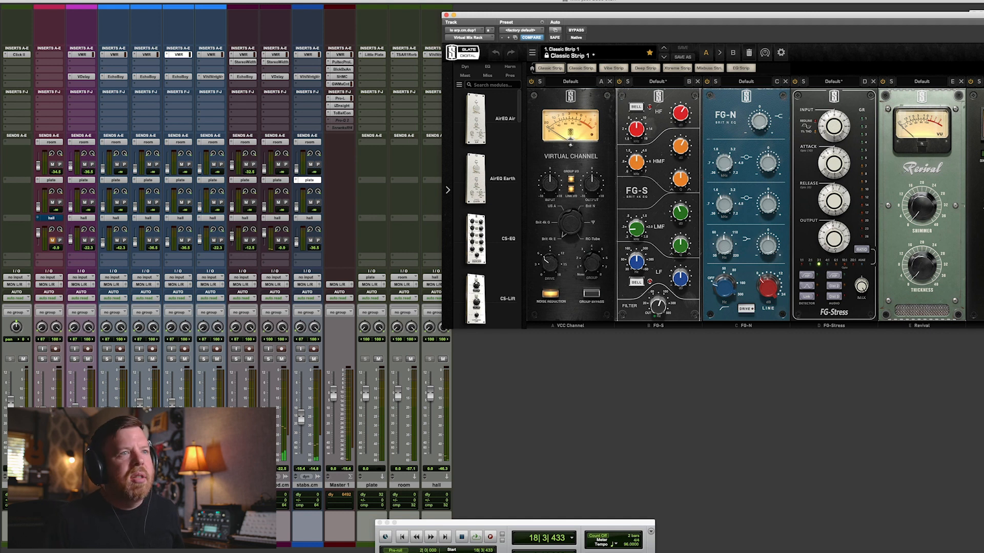
key(super+equal)
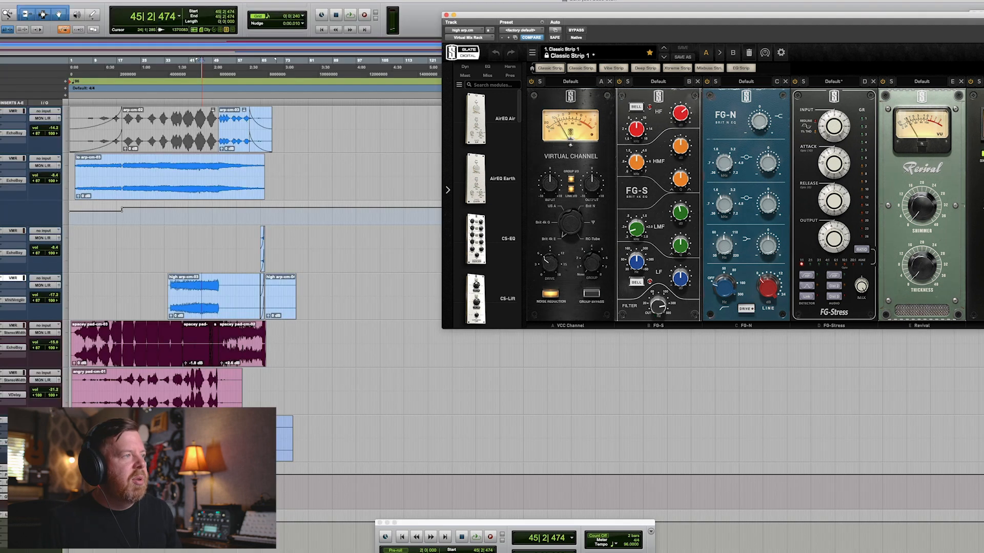
click(197, 288)
key(space)
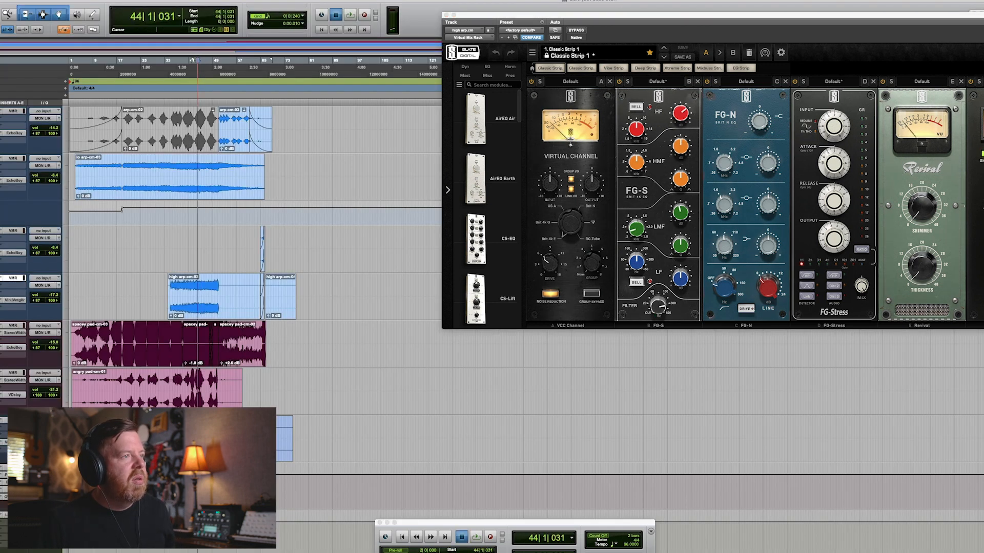
Audition the high arp track with its Virtual Mix Rack plug-in bypassed and re-enabled.
key(t)
key(t)
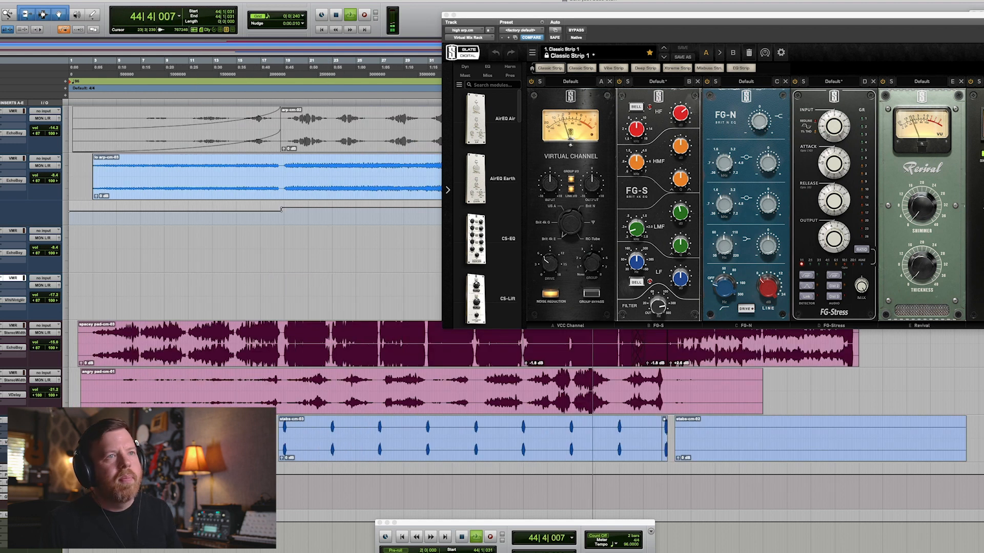
key(r)
key(r)
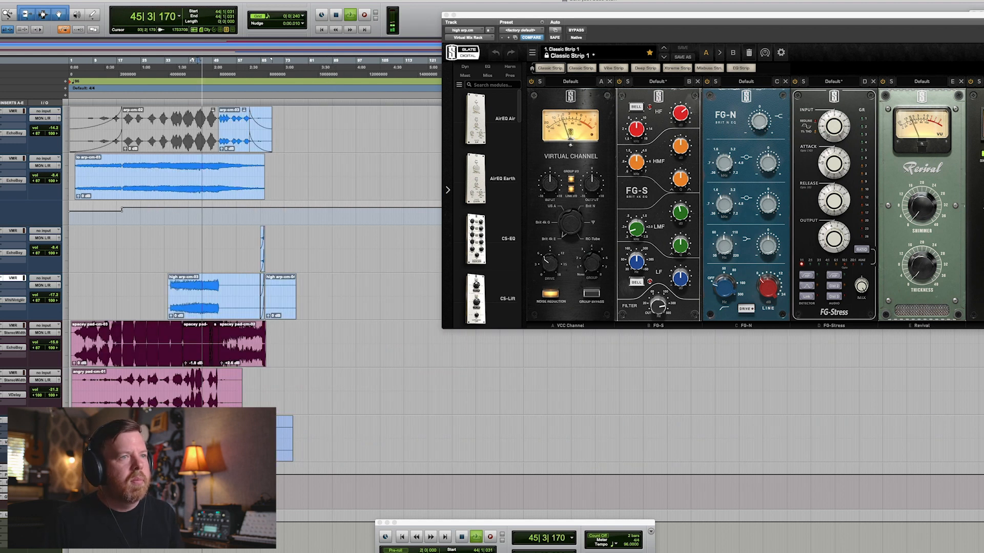
key(ctrl+super+b)
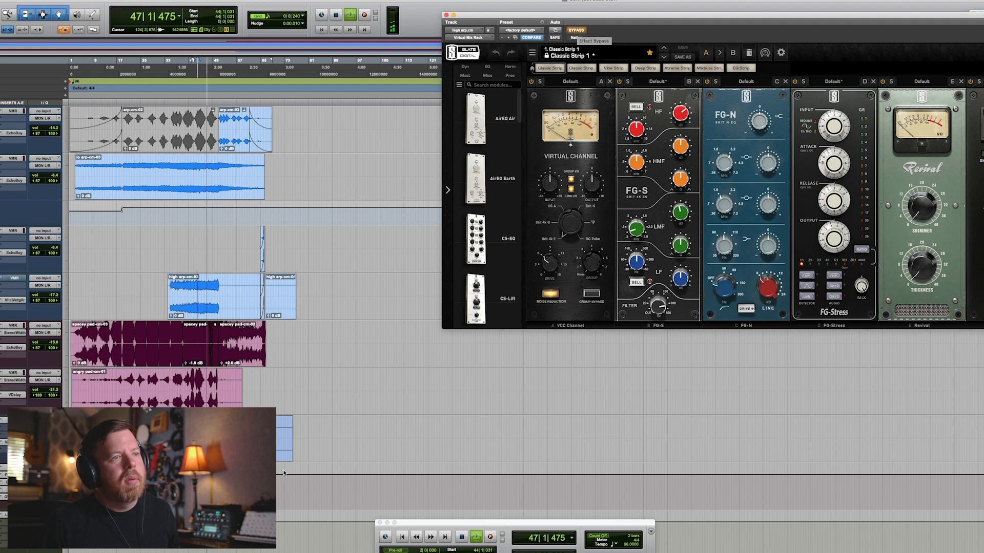
key(ctrl+super+b)
key(space)
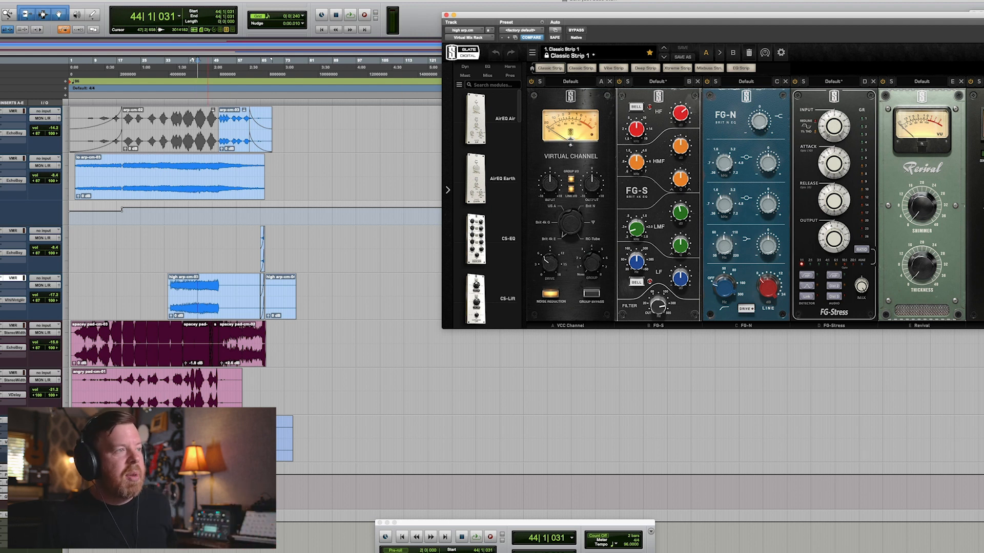
key(space)
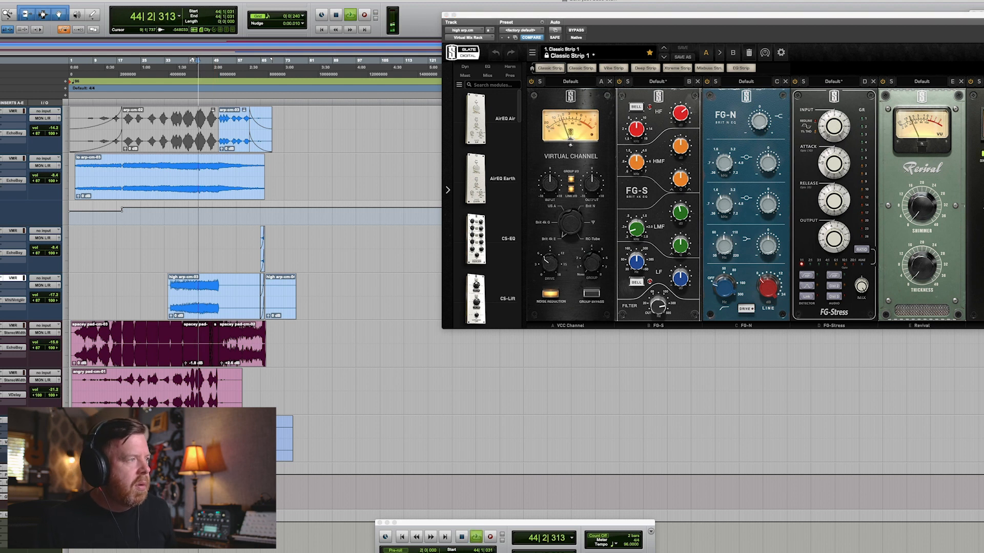
Select the spacey pad track and audition it with its Virtual Mix Rack plug-in bypassed.
click(14, 326)
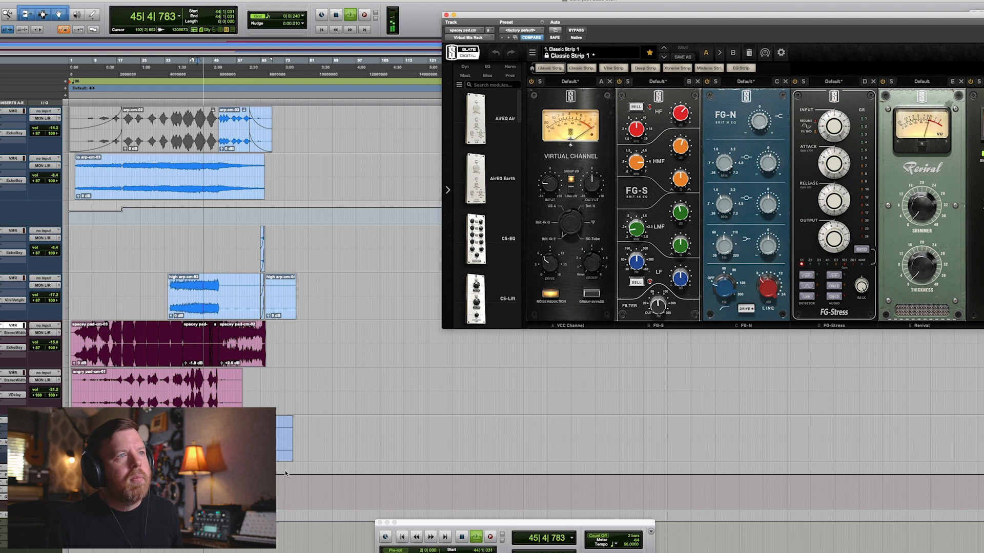
click(576, 30)
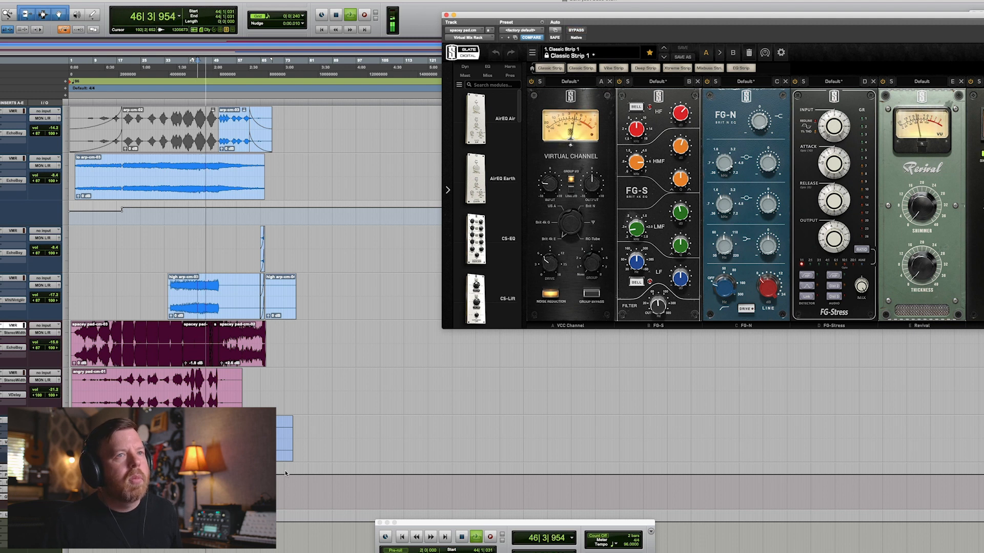
key(space)
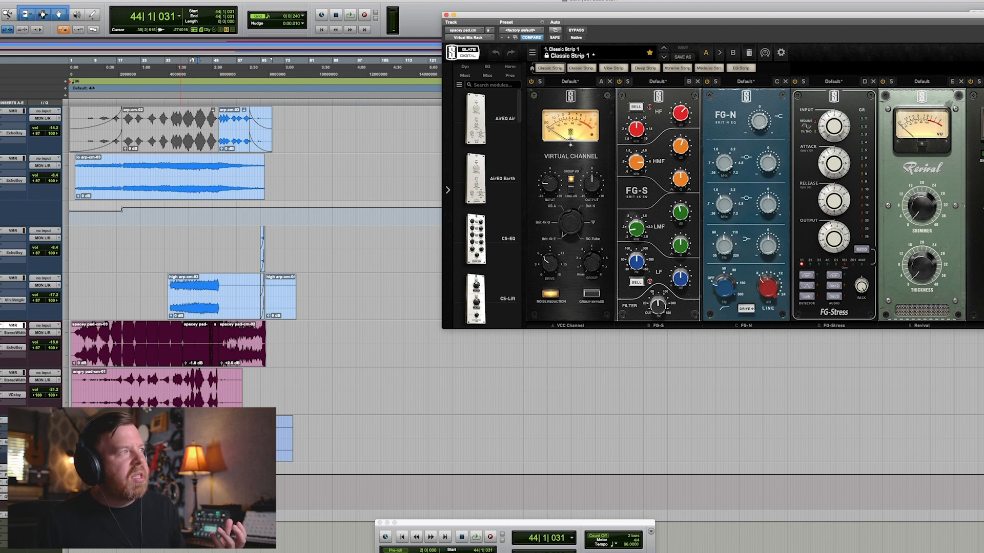
key(super+alt+[)
key(super+alt+[)
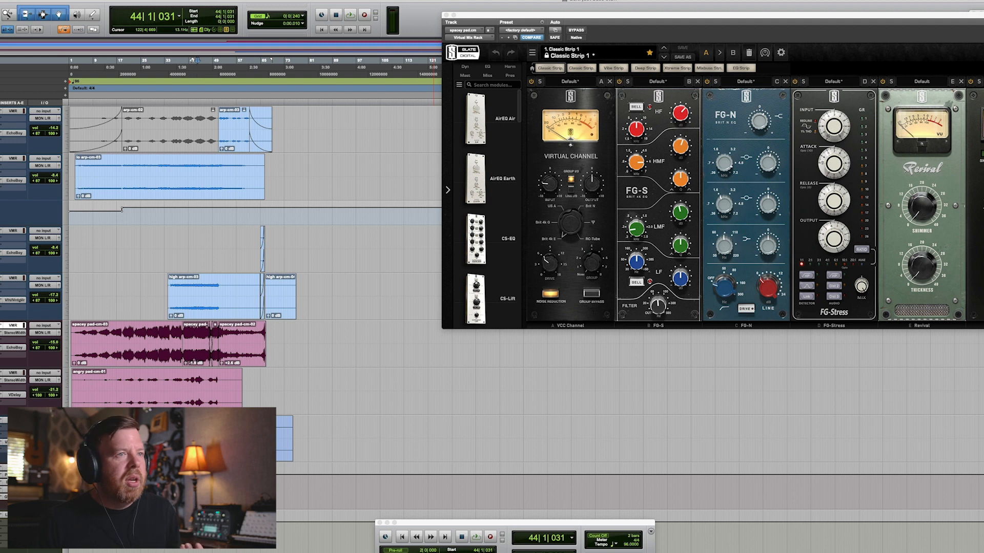
key(space)
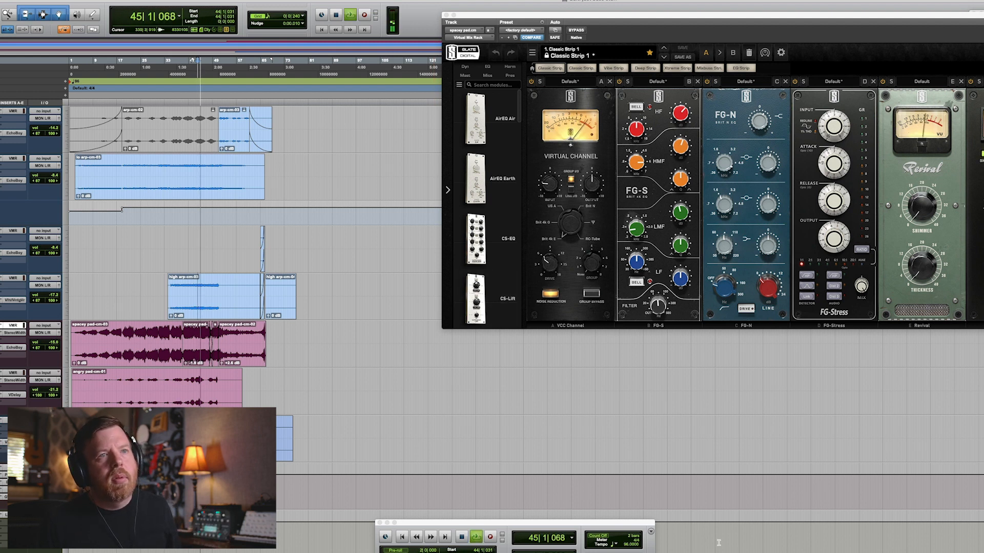
key(space)
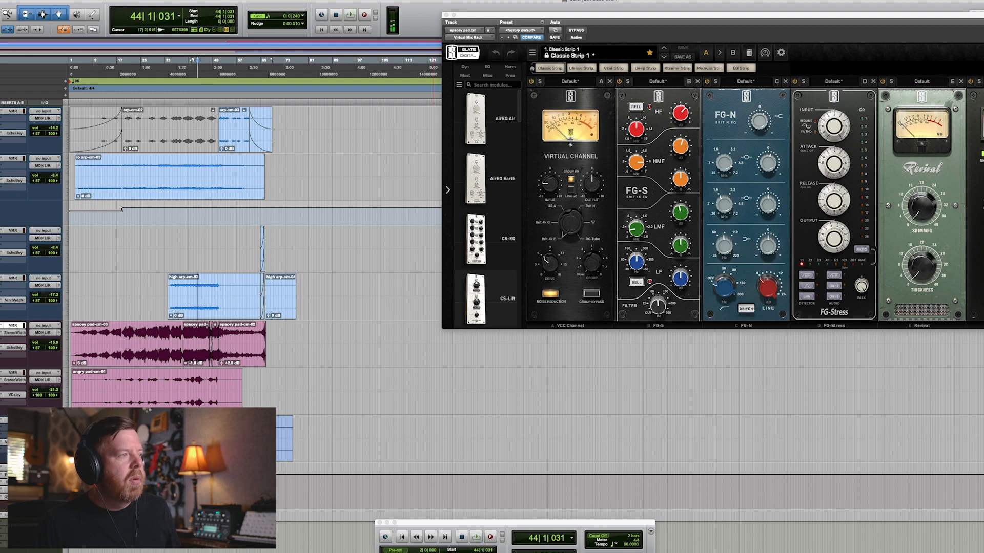
Open the spacey pad's AIR Stereo Width plug-in and audition it bypassed during playback.
click(15, 333)
click(197, 61)
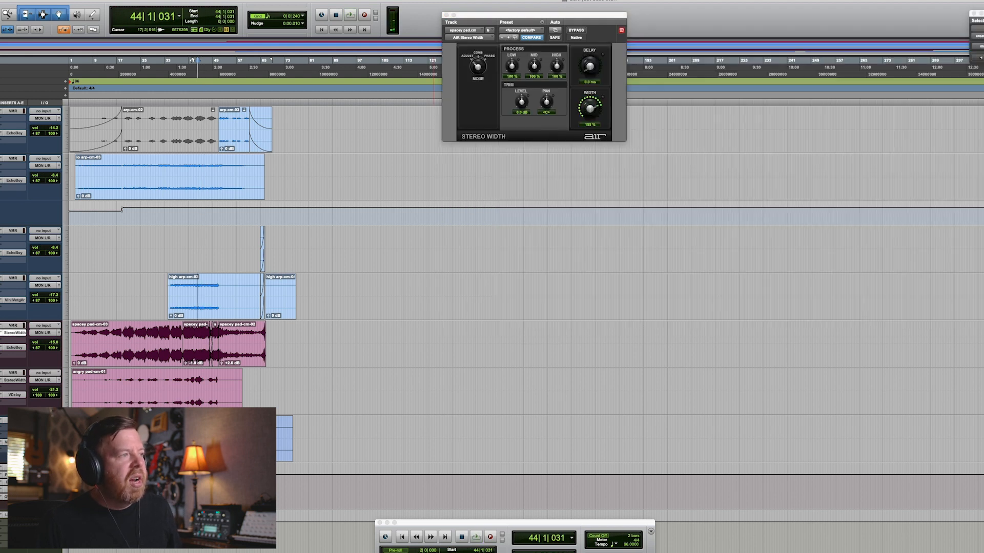
key(space)
click(576, 30)
key(shift+super+b)
key(space)
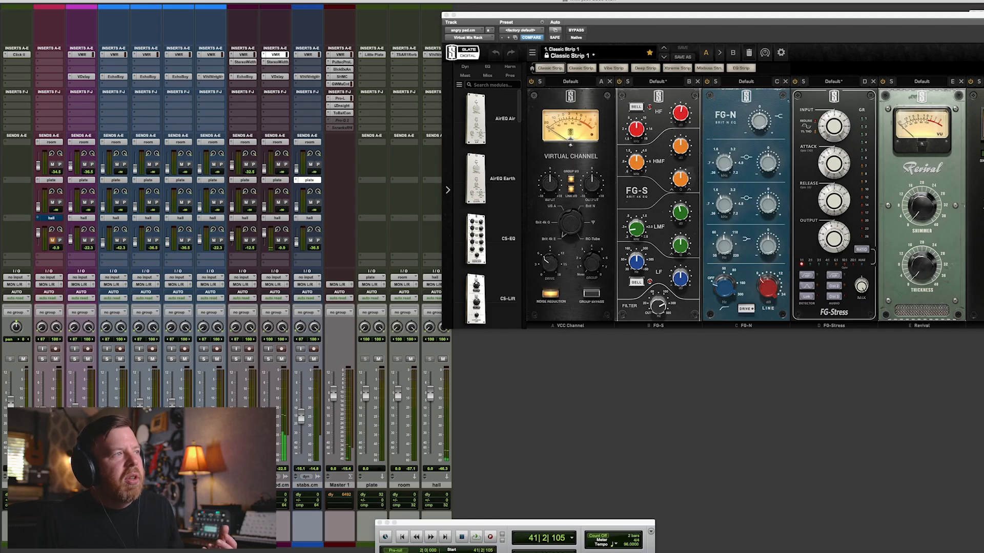
Inspect the reverb plug-ins on the room, hall and plate aux tracks, then close the plug-in window.
drag(641, 15, 717, 16)
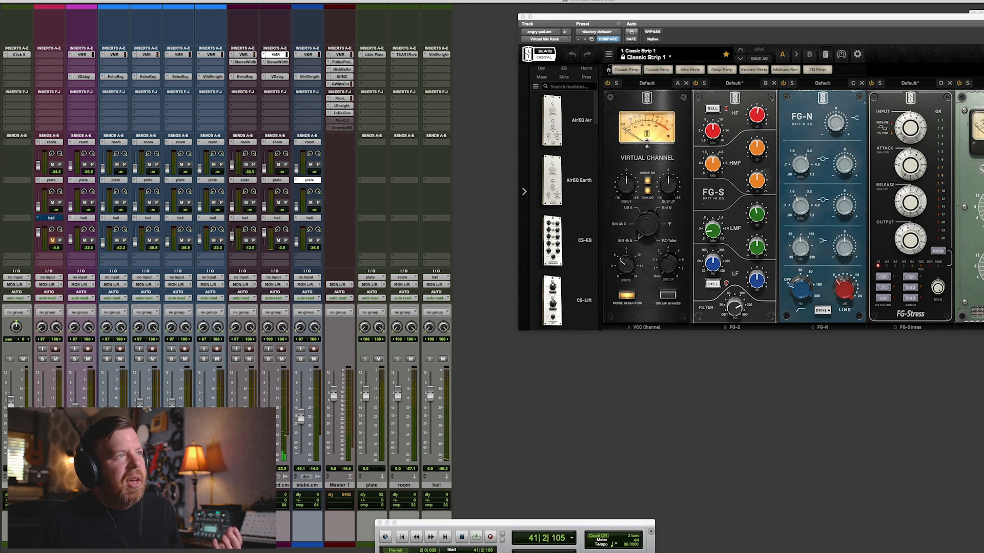
click(407, 55)
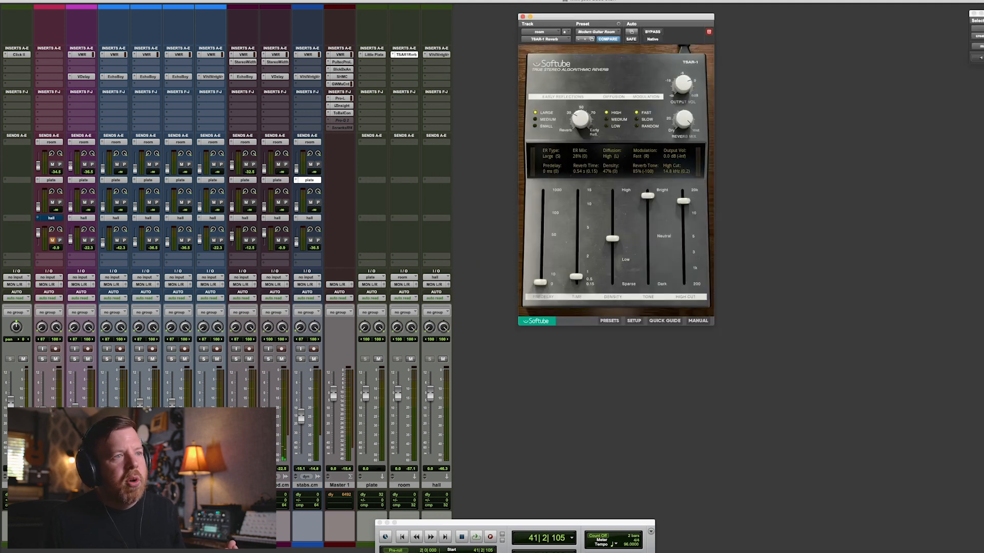
click(439, 54)
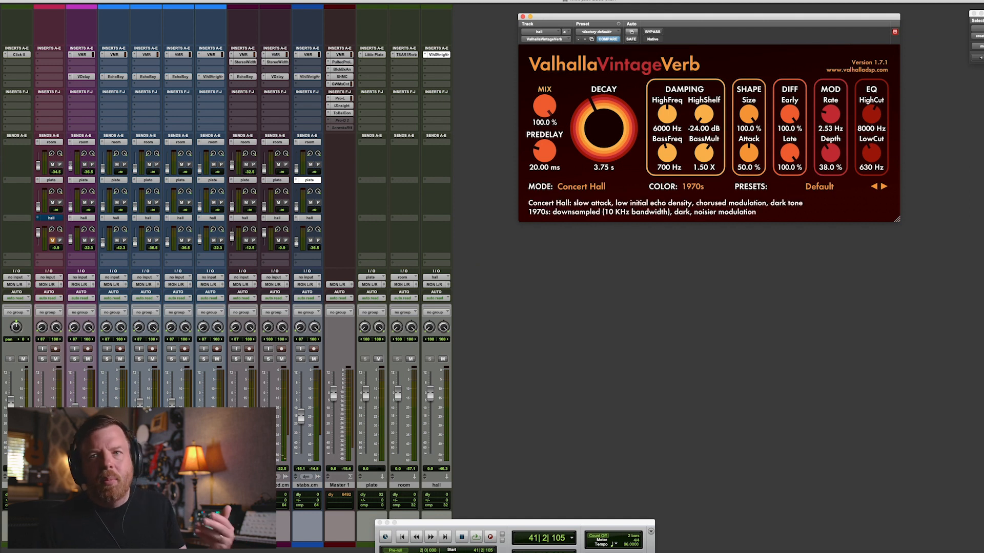
click(375, 54)
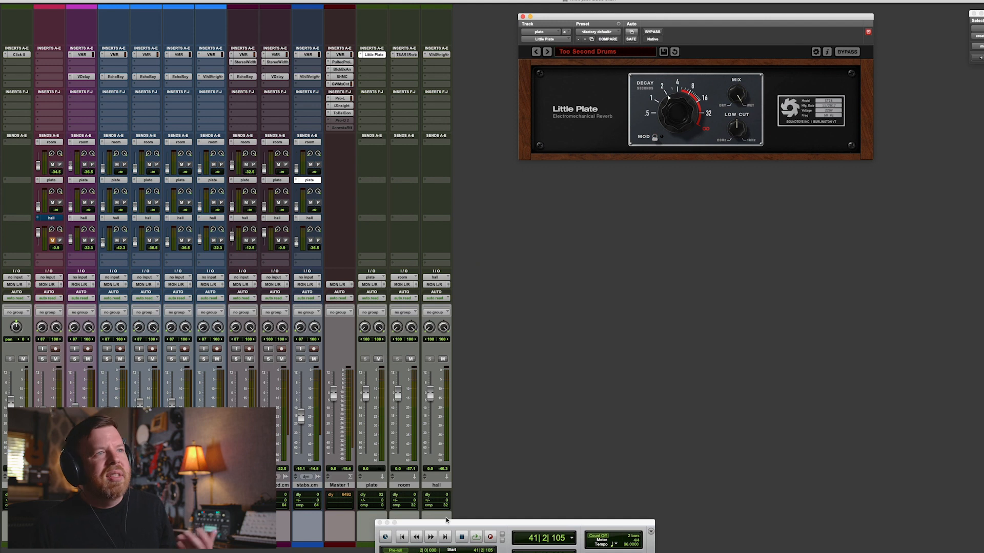
key(super+w)
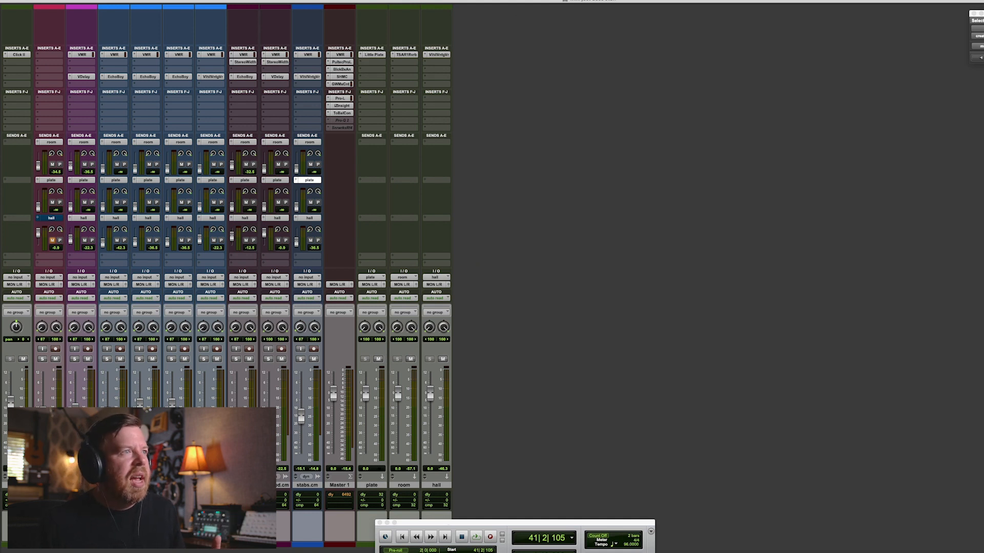